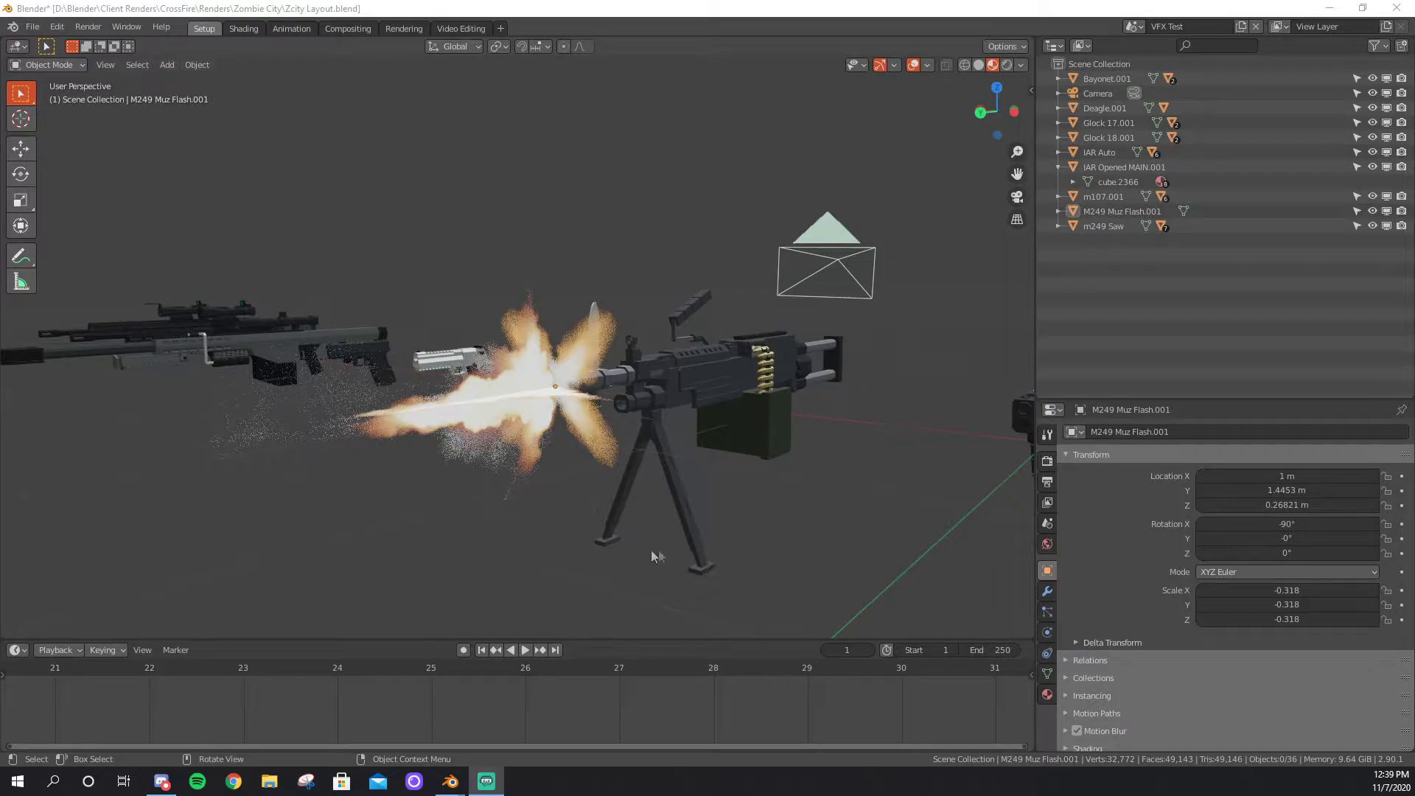
Zoom the viewport in on the finished M249 muzzle flash.
scroll(681, 537, up, 2)
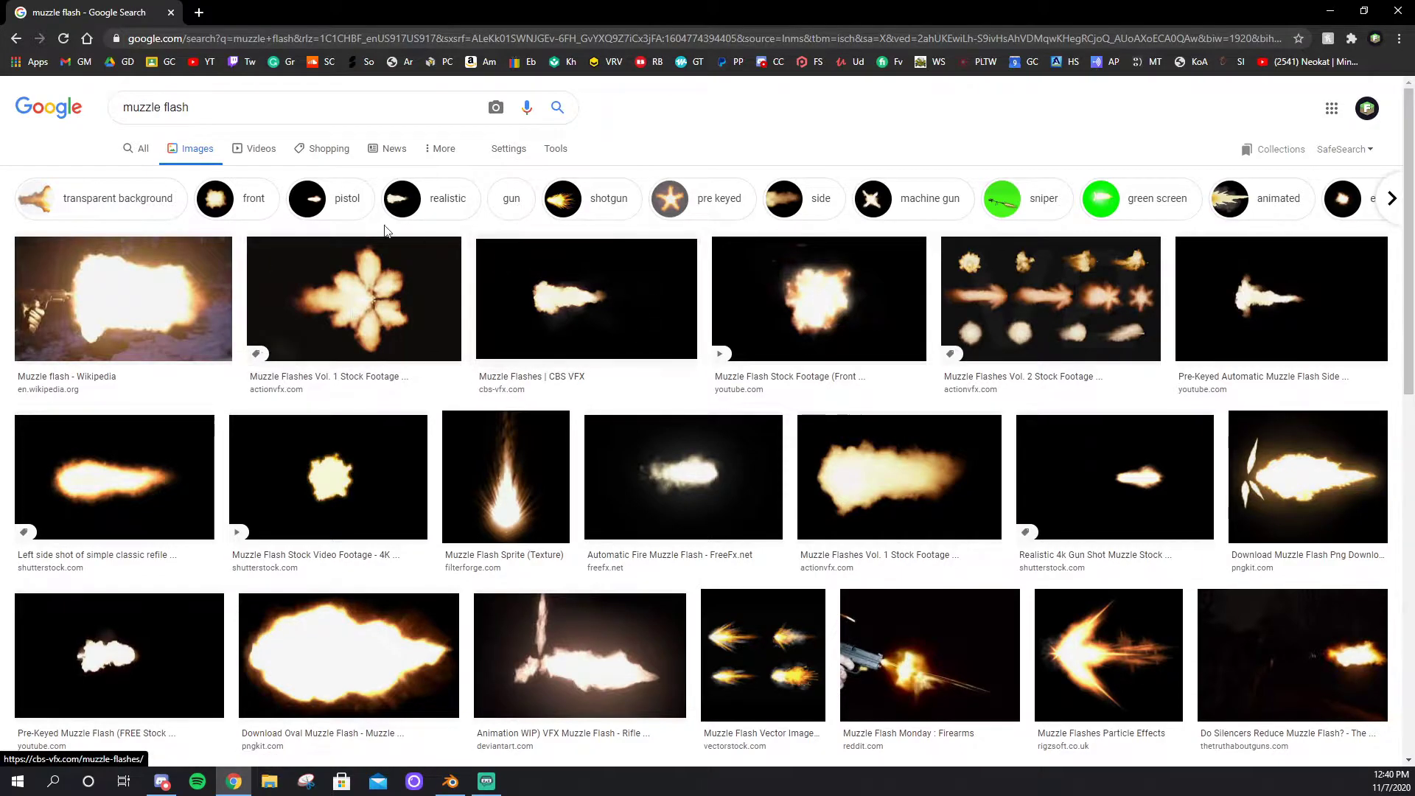
Filter the Google Images muzzle flash results to Transparent color only.
click(555, 149)
click(196, 181)
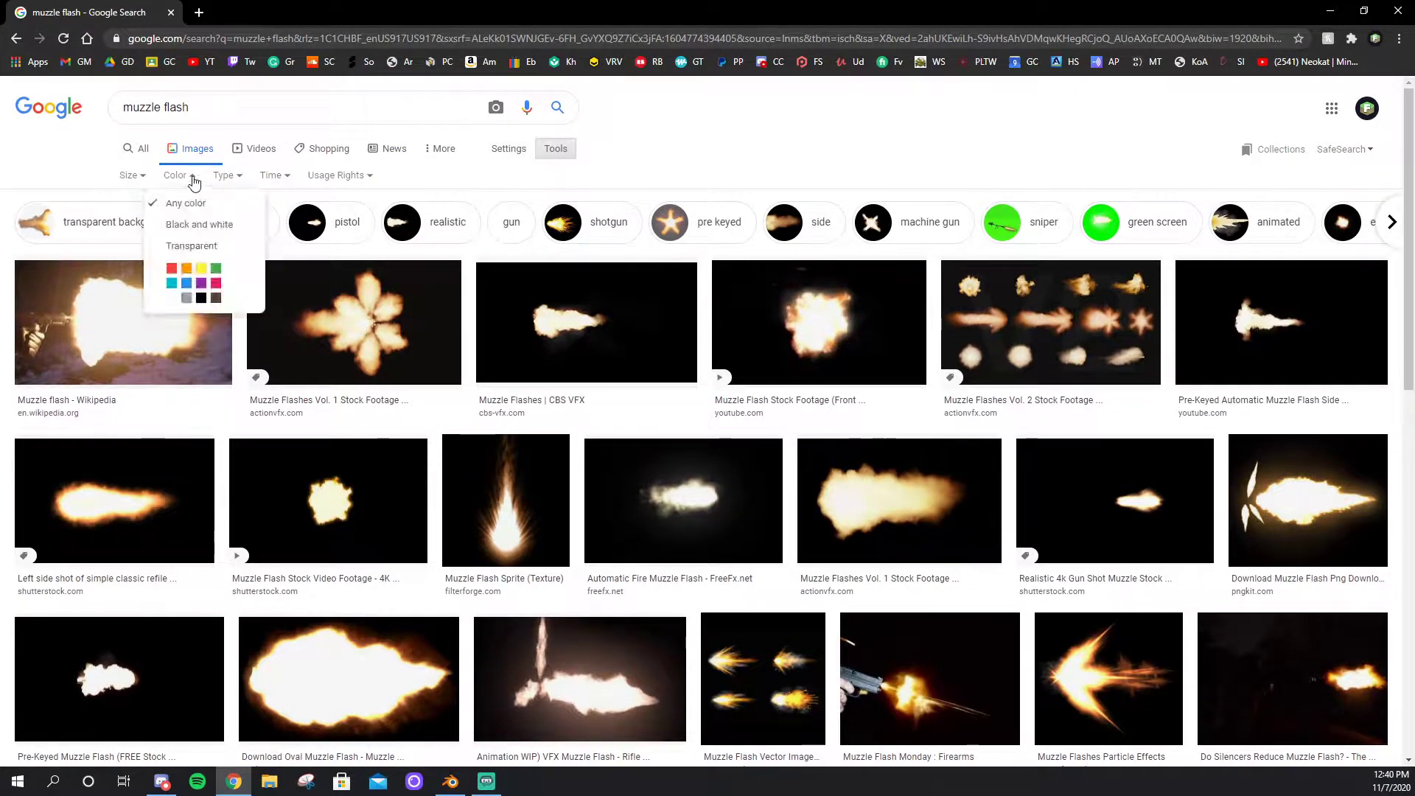
click(189, 246)
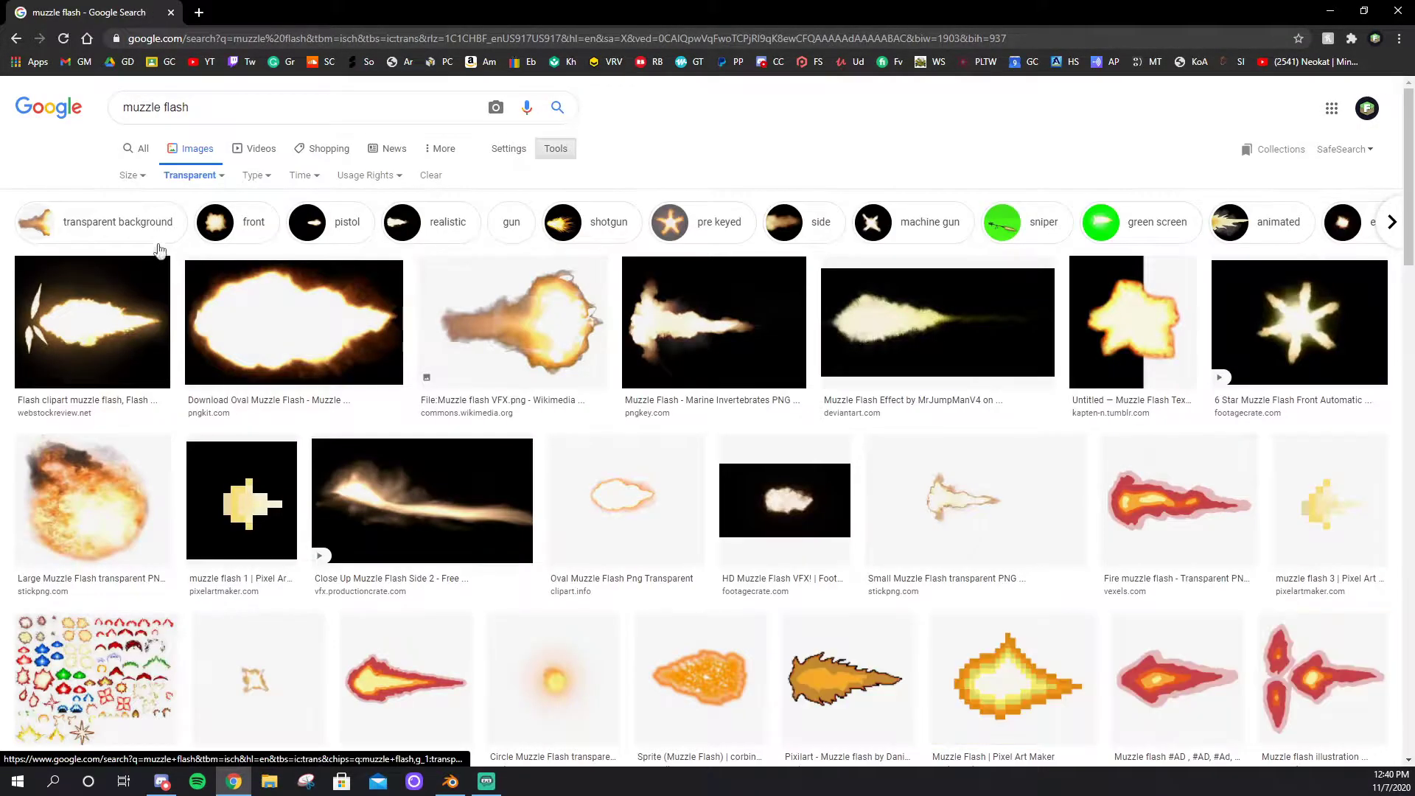
Preview candidate transparent muzzle flash PNGs such as the 6 Star and Flash clipart images.
click(715, 373)
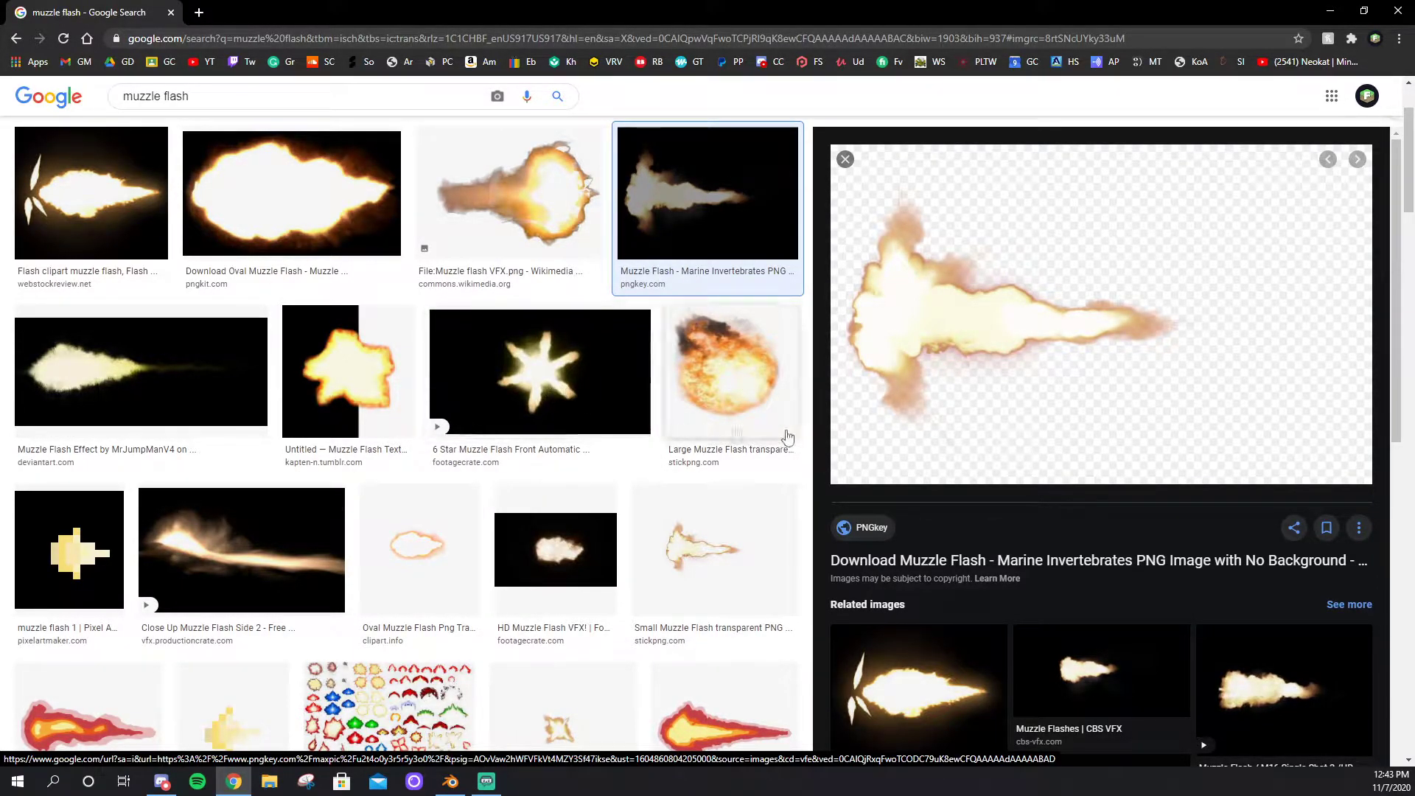
click(540, 369)
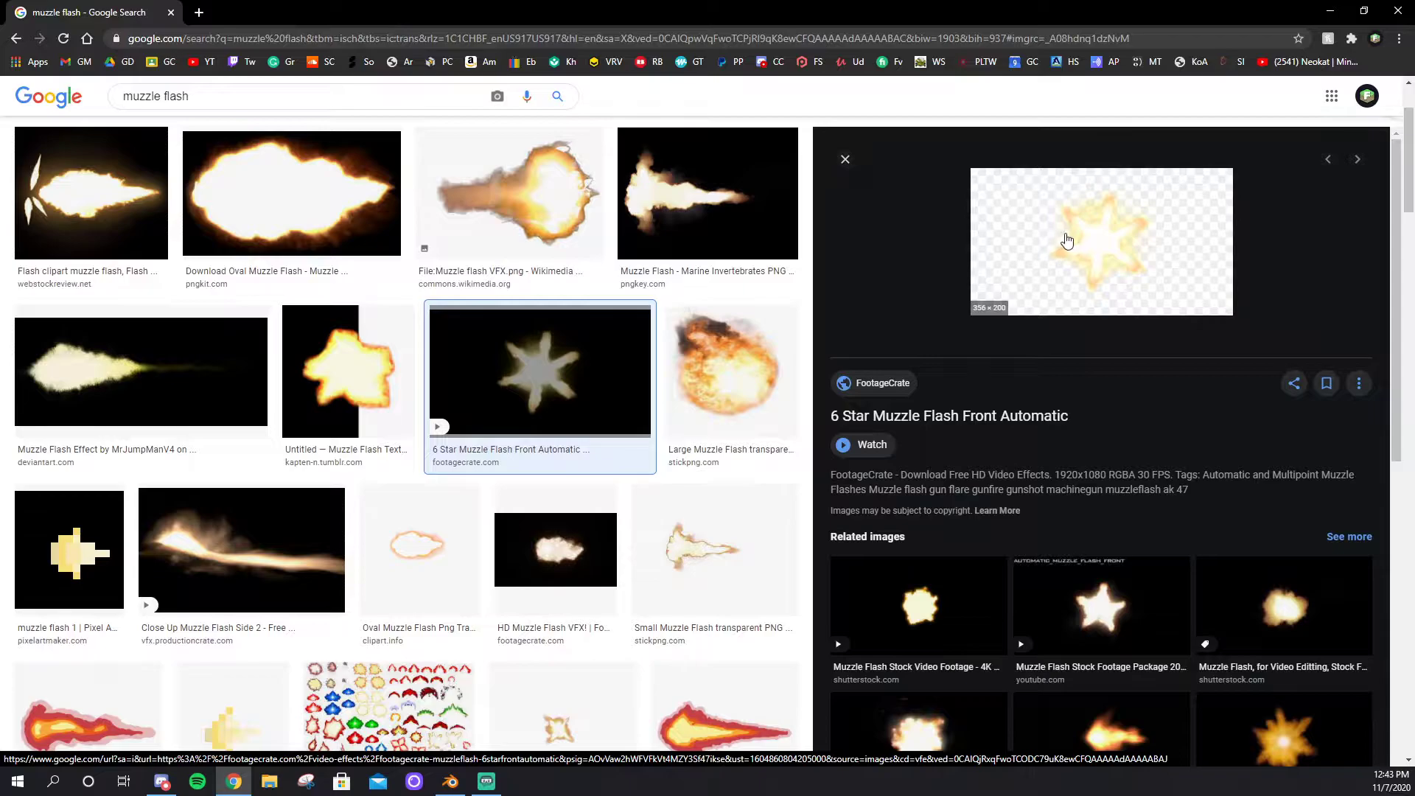
click(65, 192)
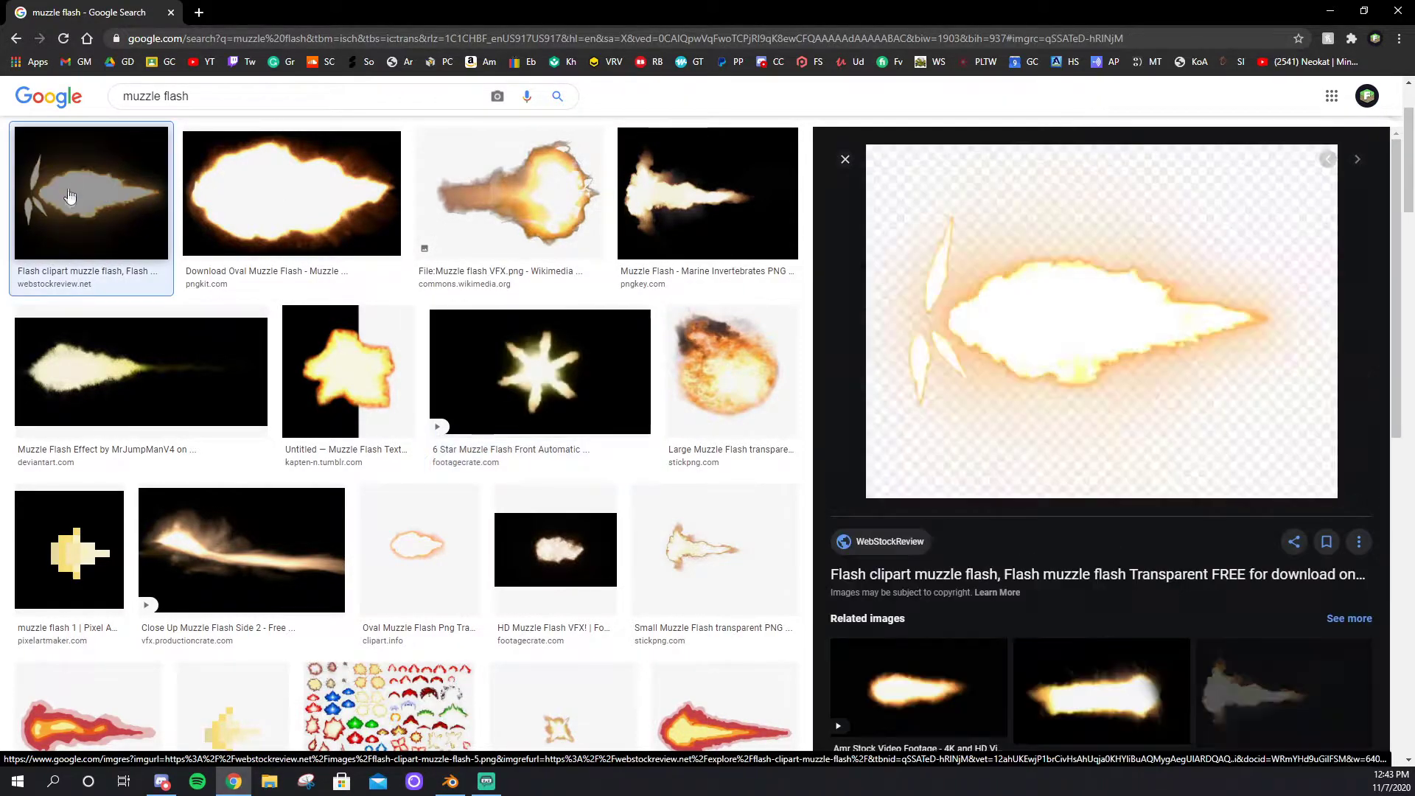
scroll(512, 384, down, 6)
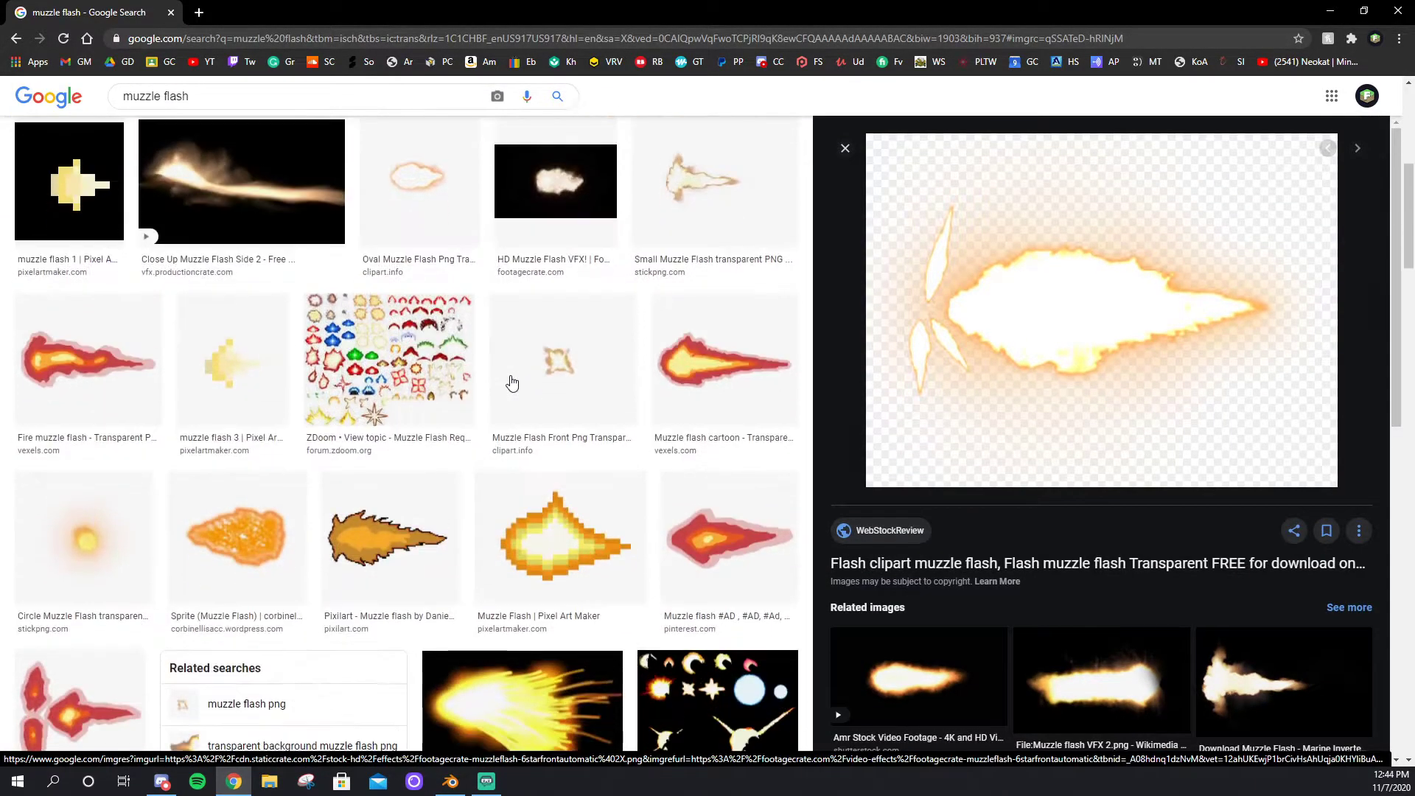
scroll(512, 383, down, 6)
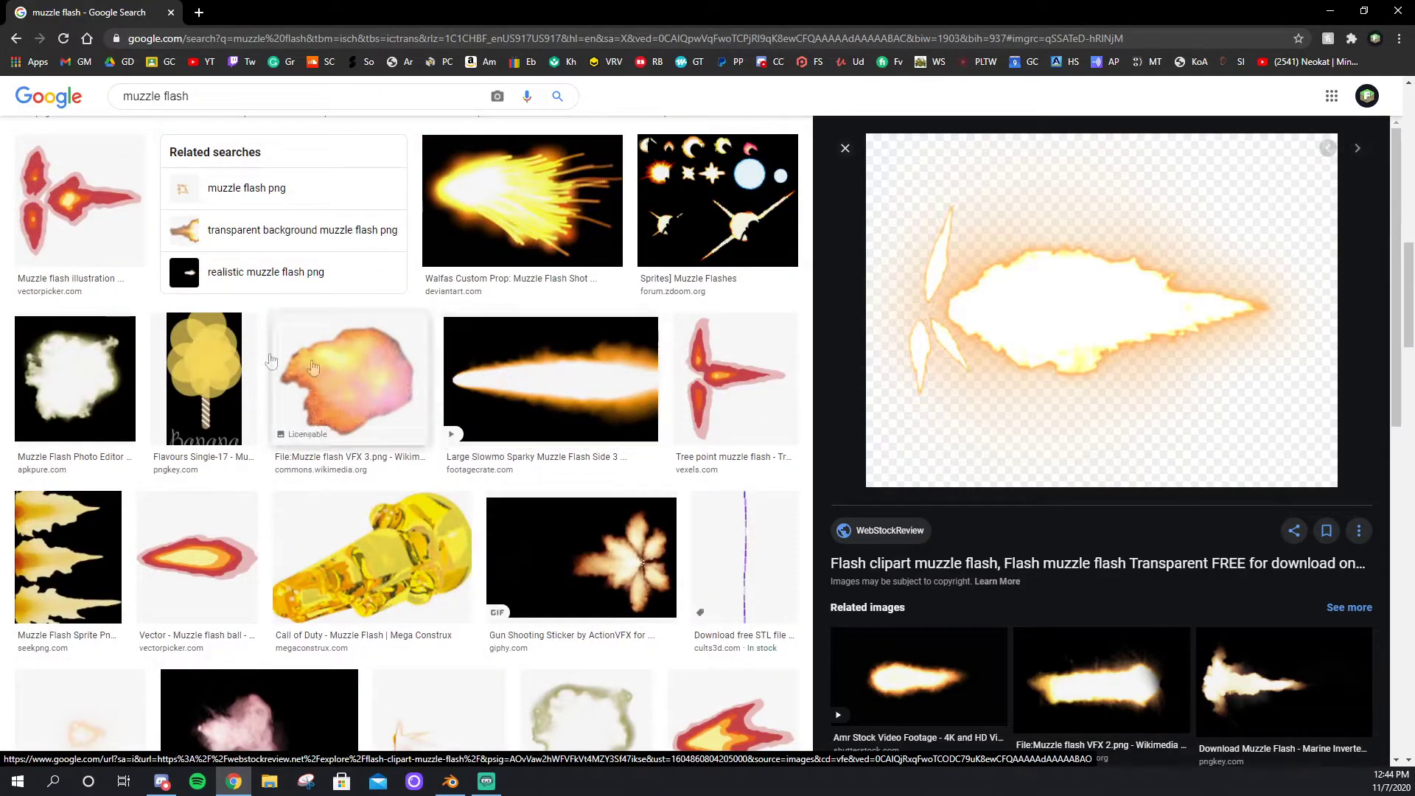
click(62, 367)
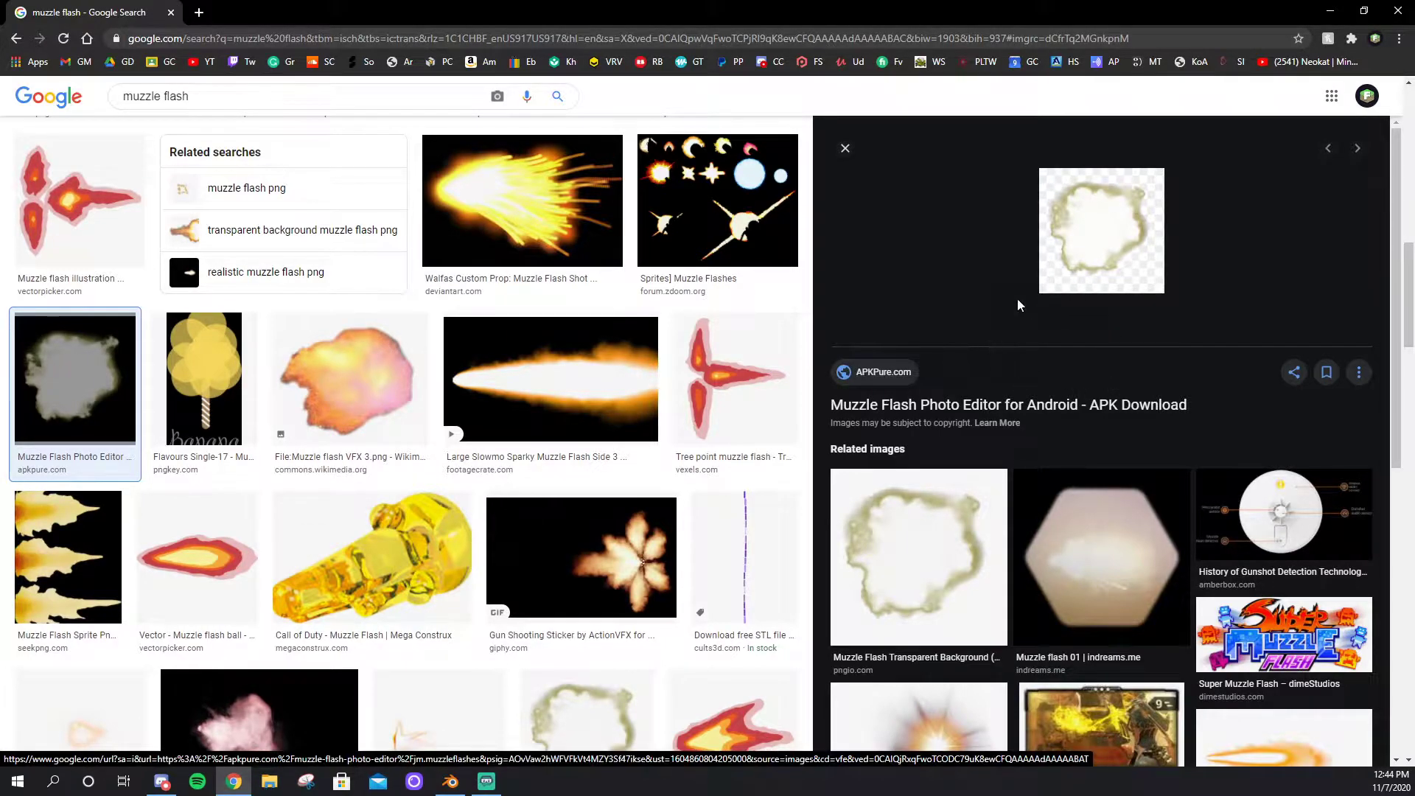
scroll(472, 359, down, 1)
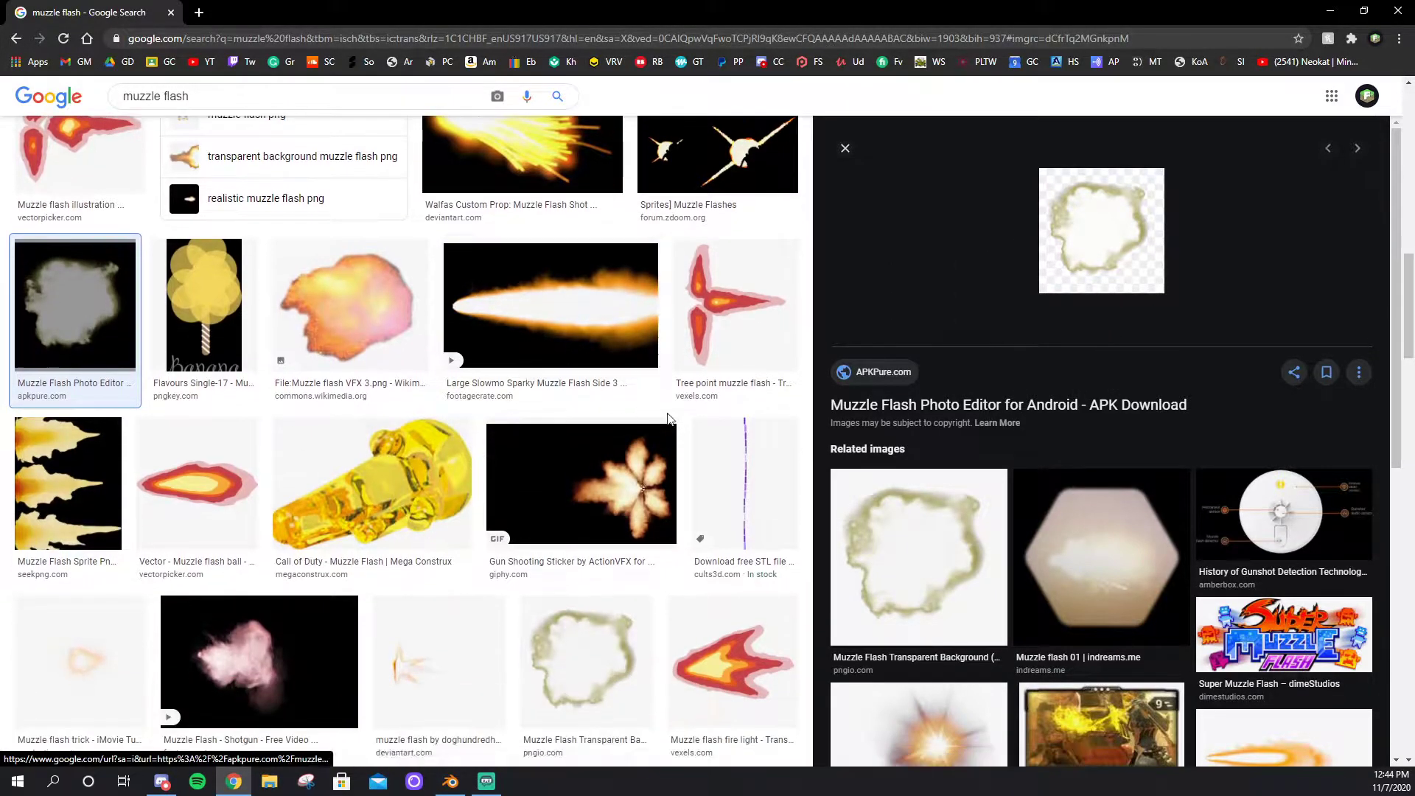
scroll(576, 387, down, 8)
scroll(576, 388, up, 1)
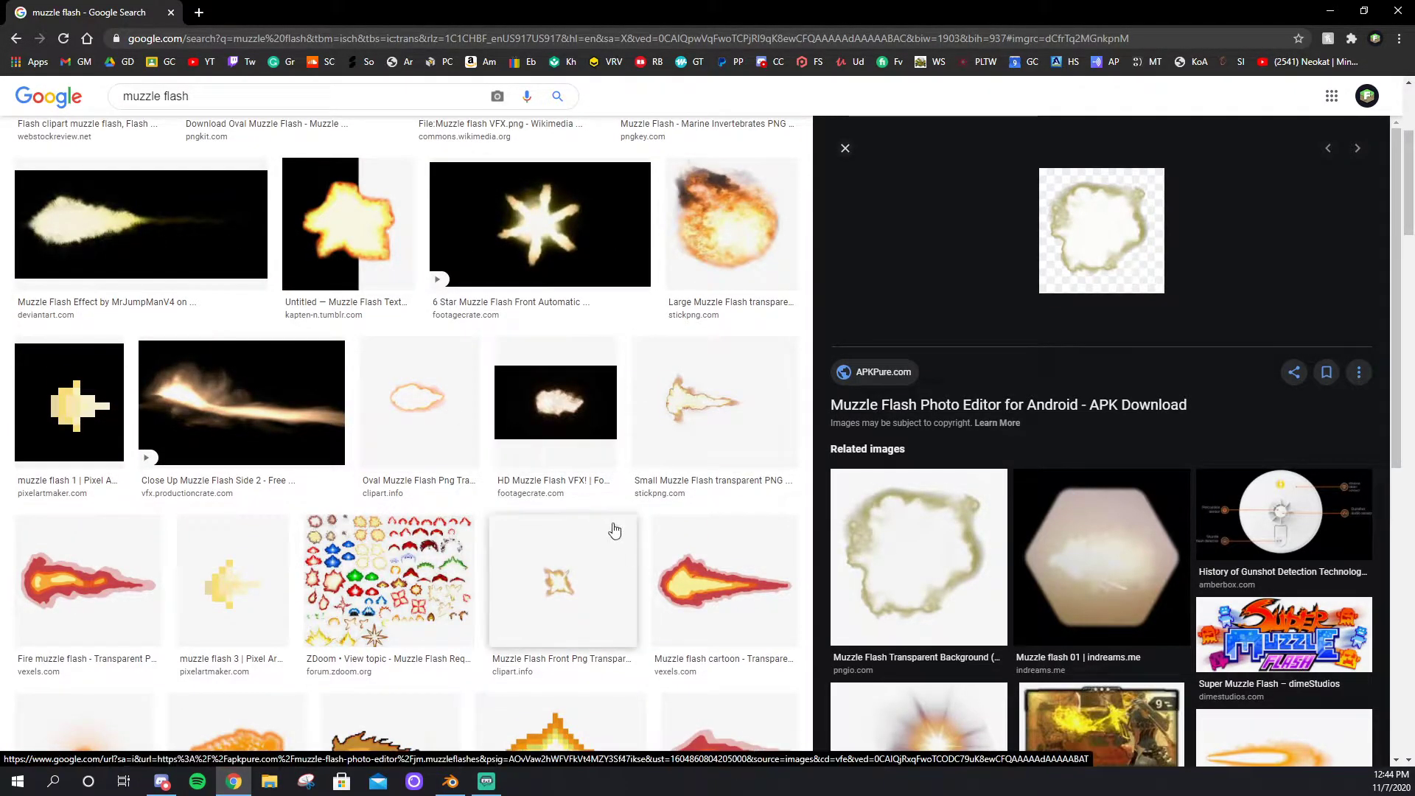
key(alt+Tab)
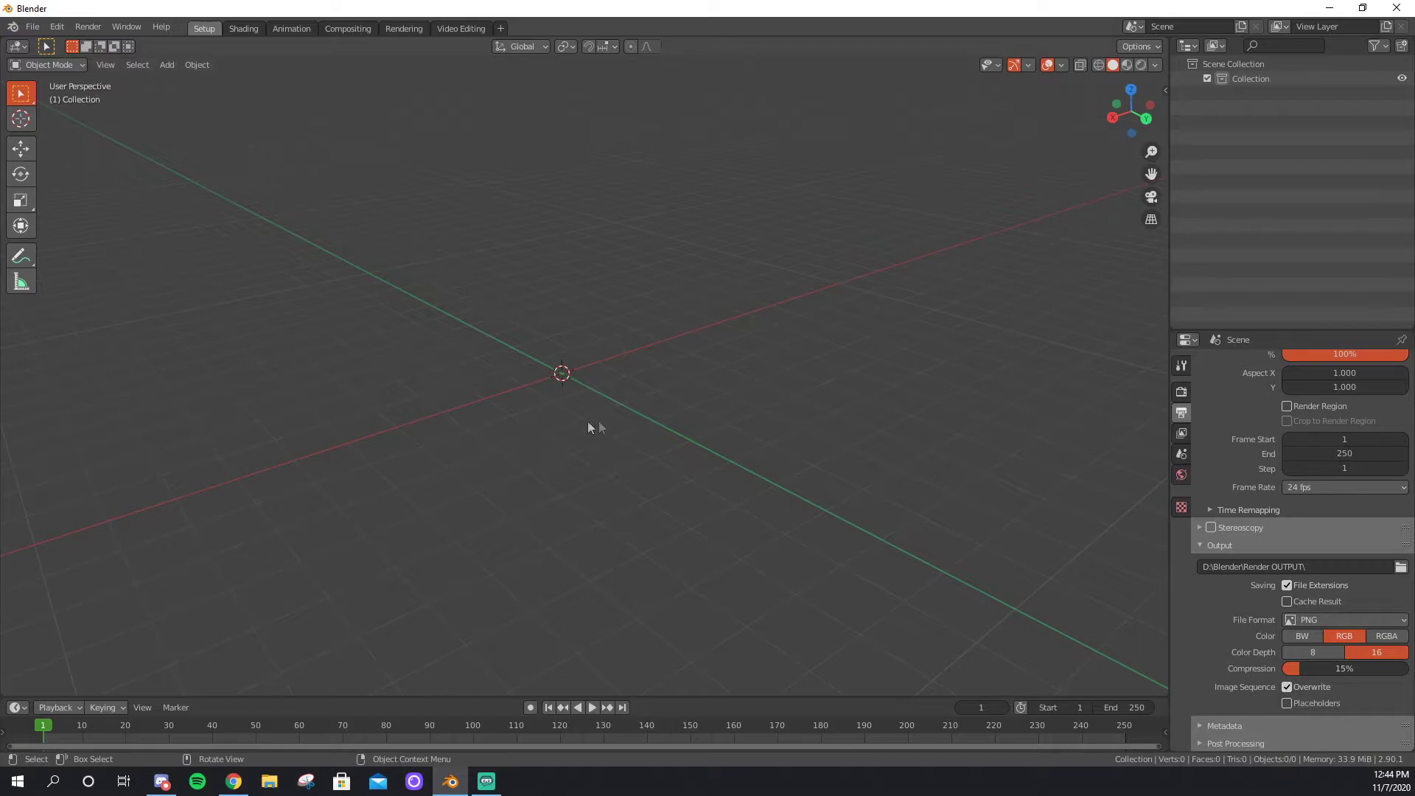
Add a plane mesh at the origin and view it from above.
key(shift+a)
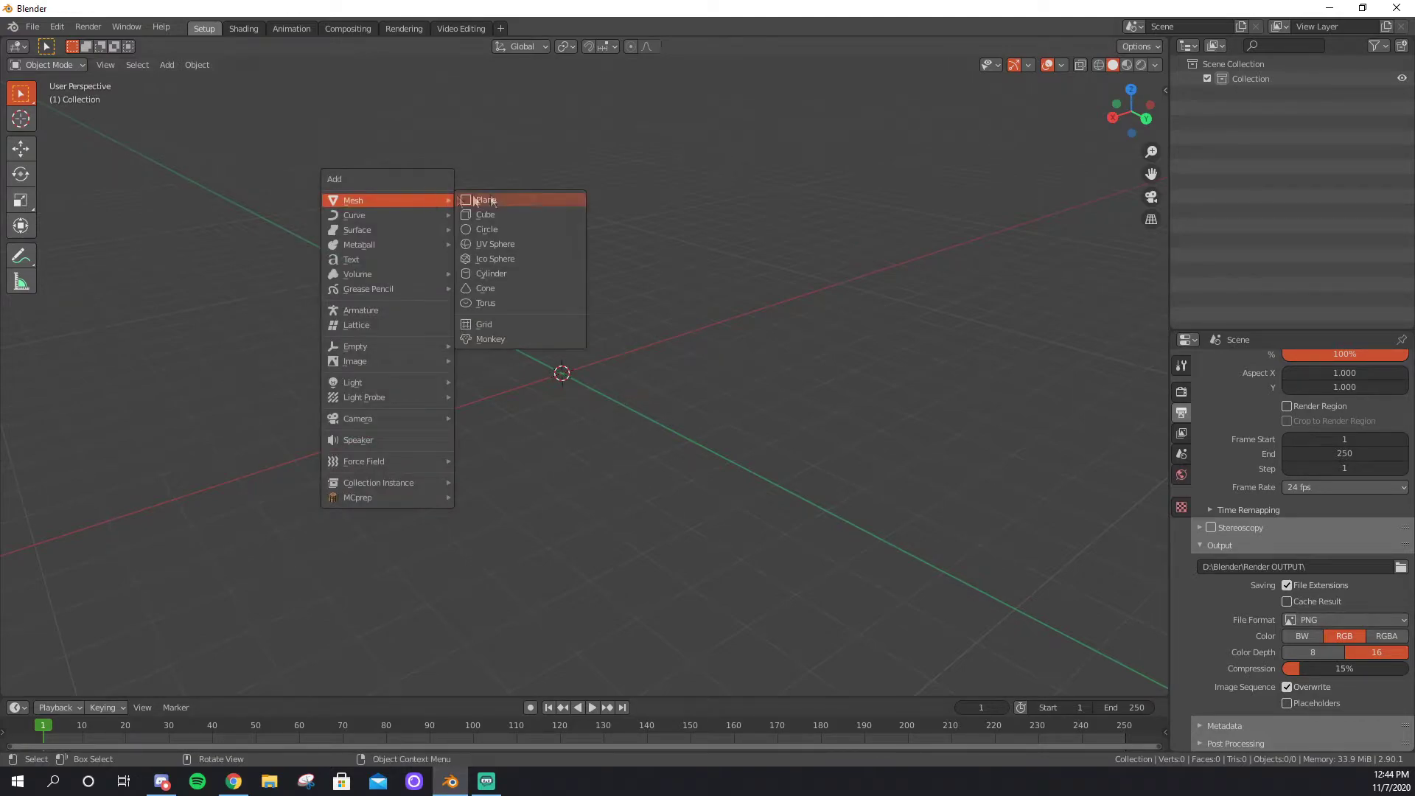
click(535, 197)
middle_drag(815, 350, 559, 445)
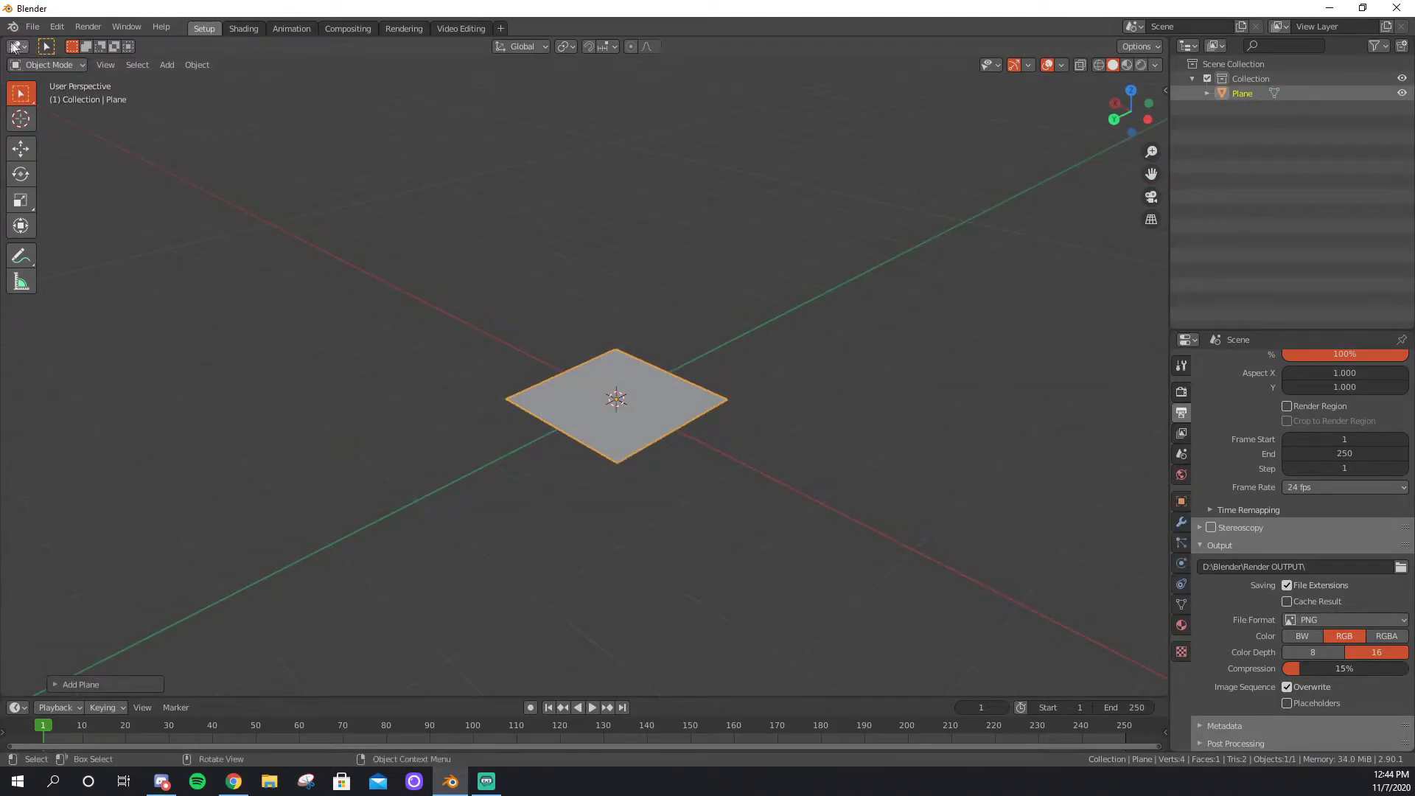
Split the viewport and turn the widened left area into a Shader Editor.
drag(2, 56, 435, 66)
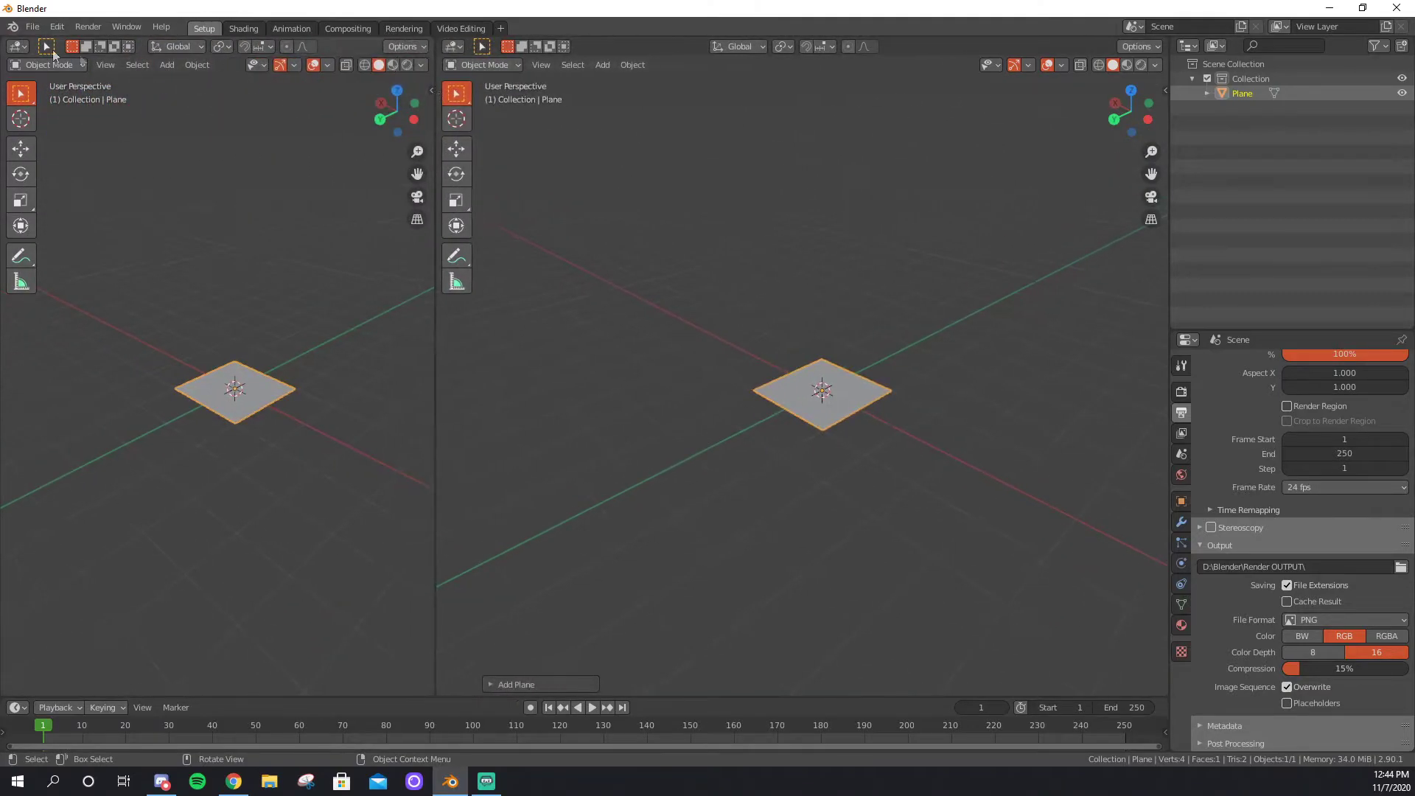
click(17, 46)
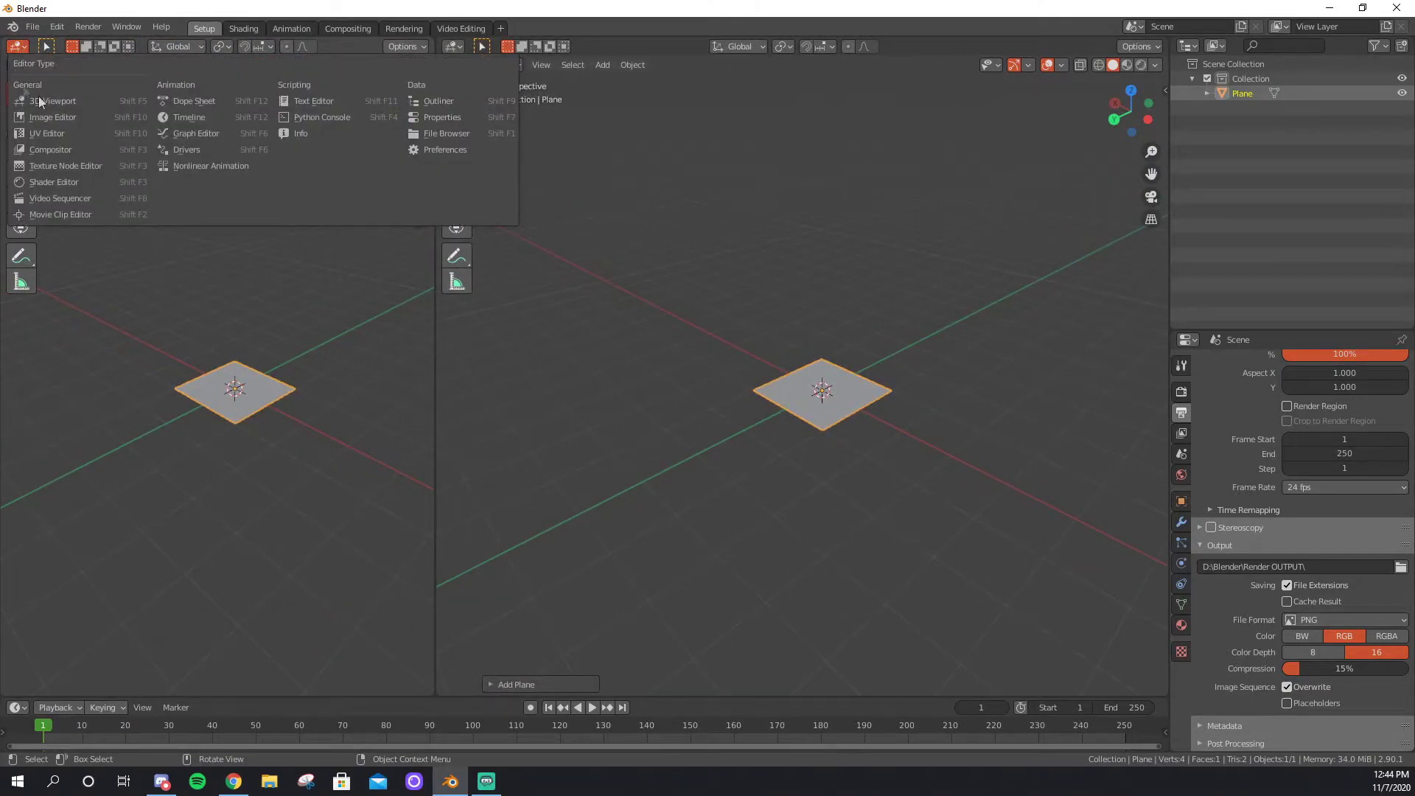
click(51, 182)
key(n)
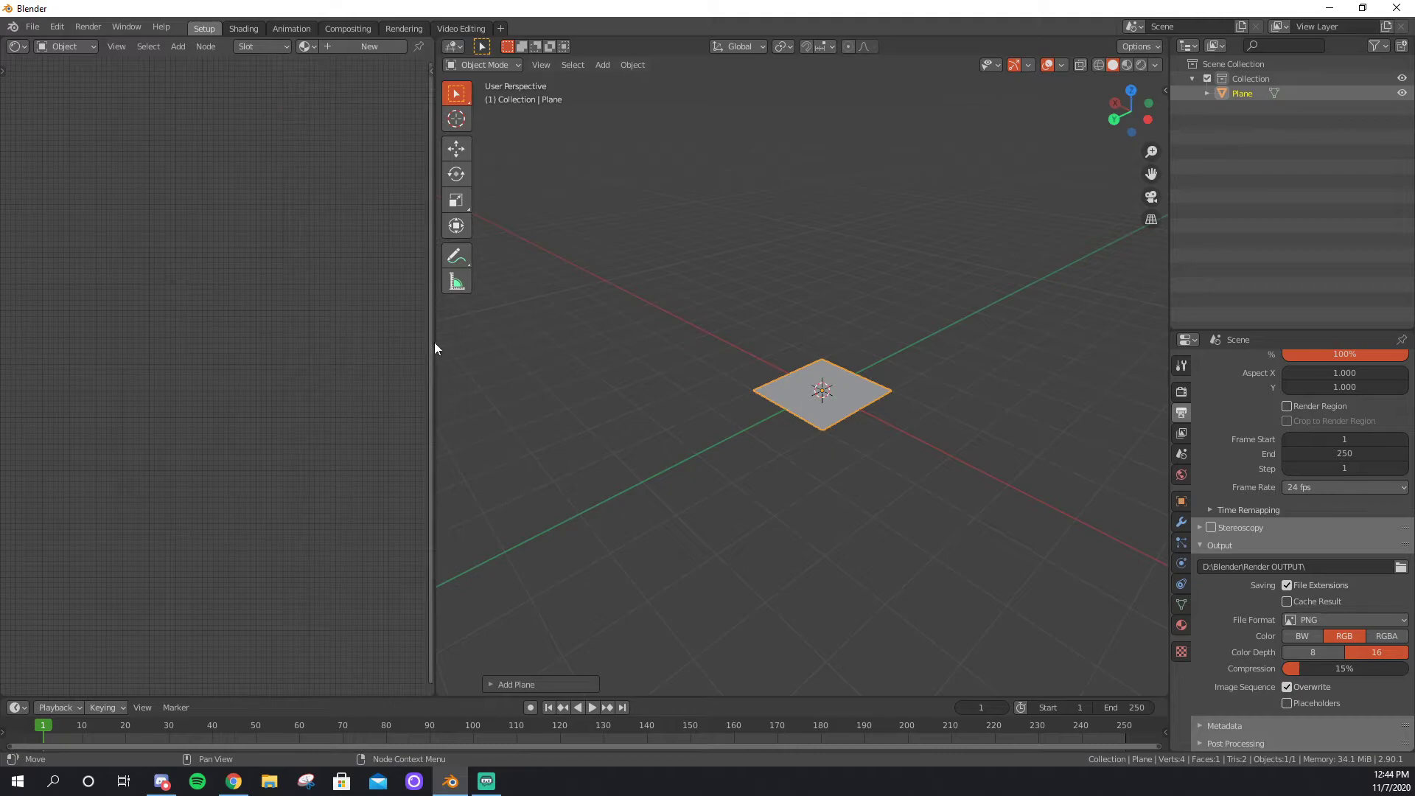
drag(434, 342, 599, 329)
scroll(916, 437, up, 5)
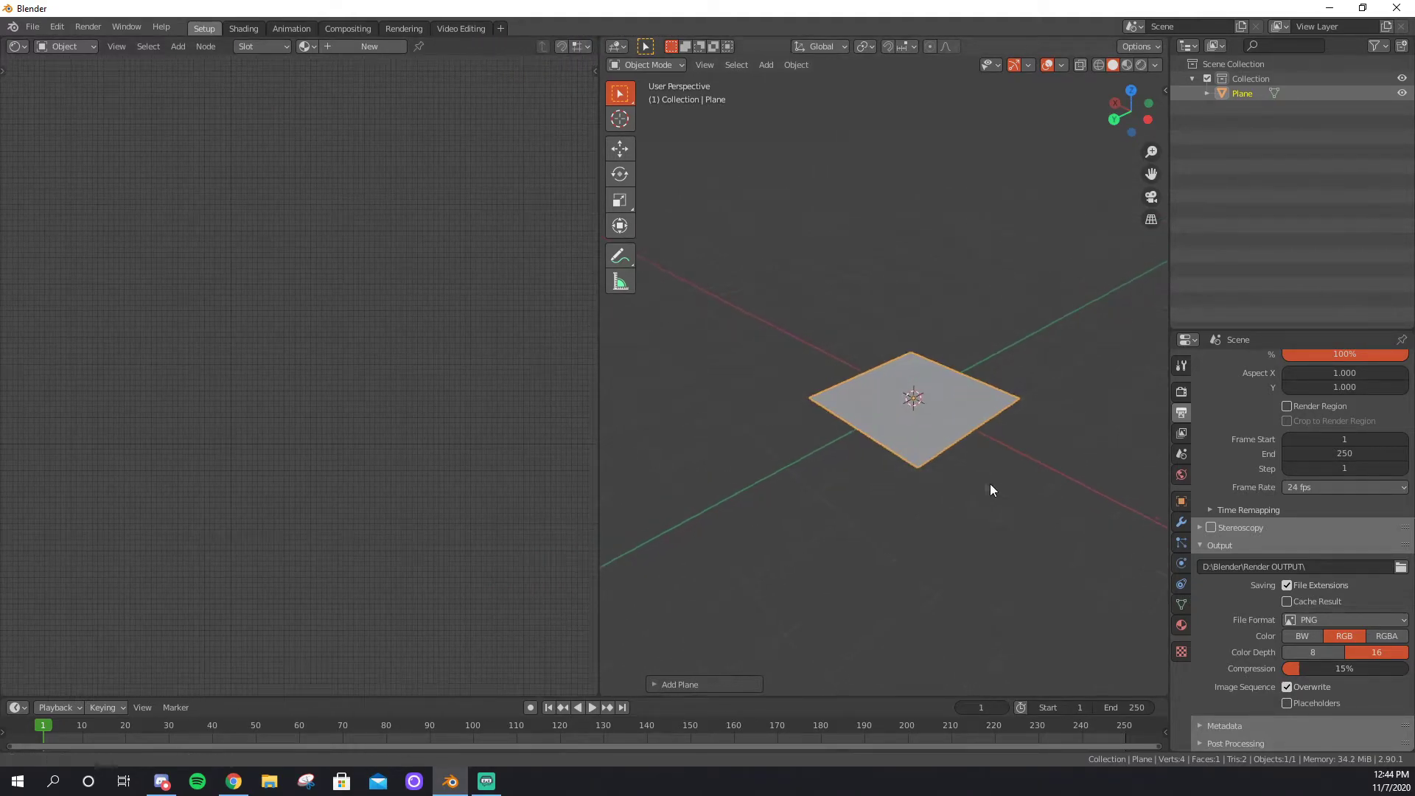
Set viewport shading to Material Preview and create a new material for the plane.
click(1129, 68)
click(1143, 68)
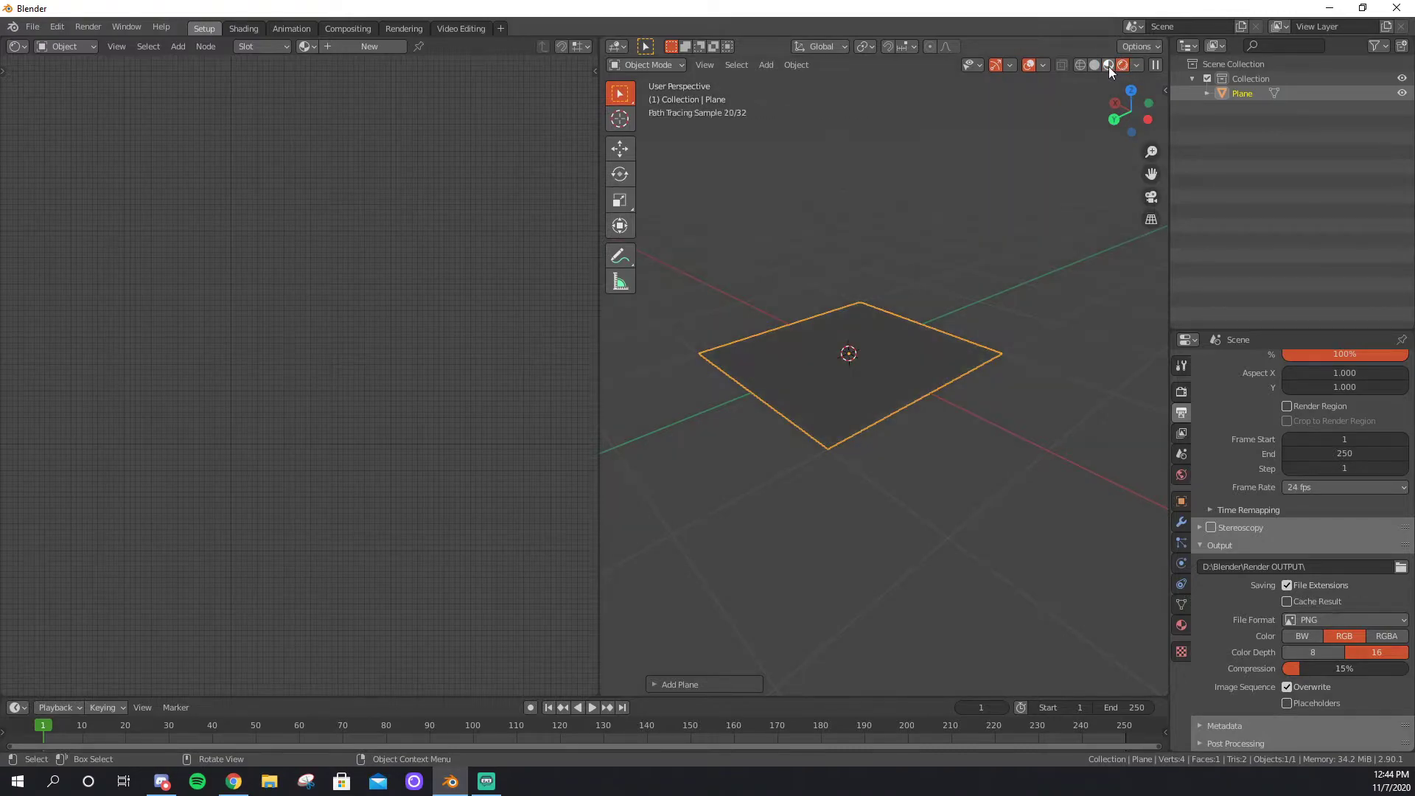
click(1109, 67)
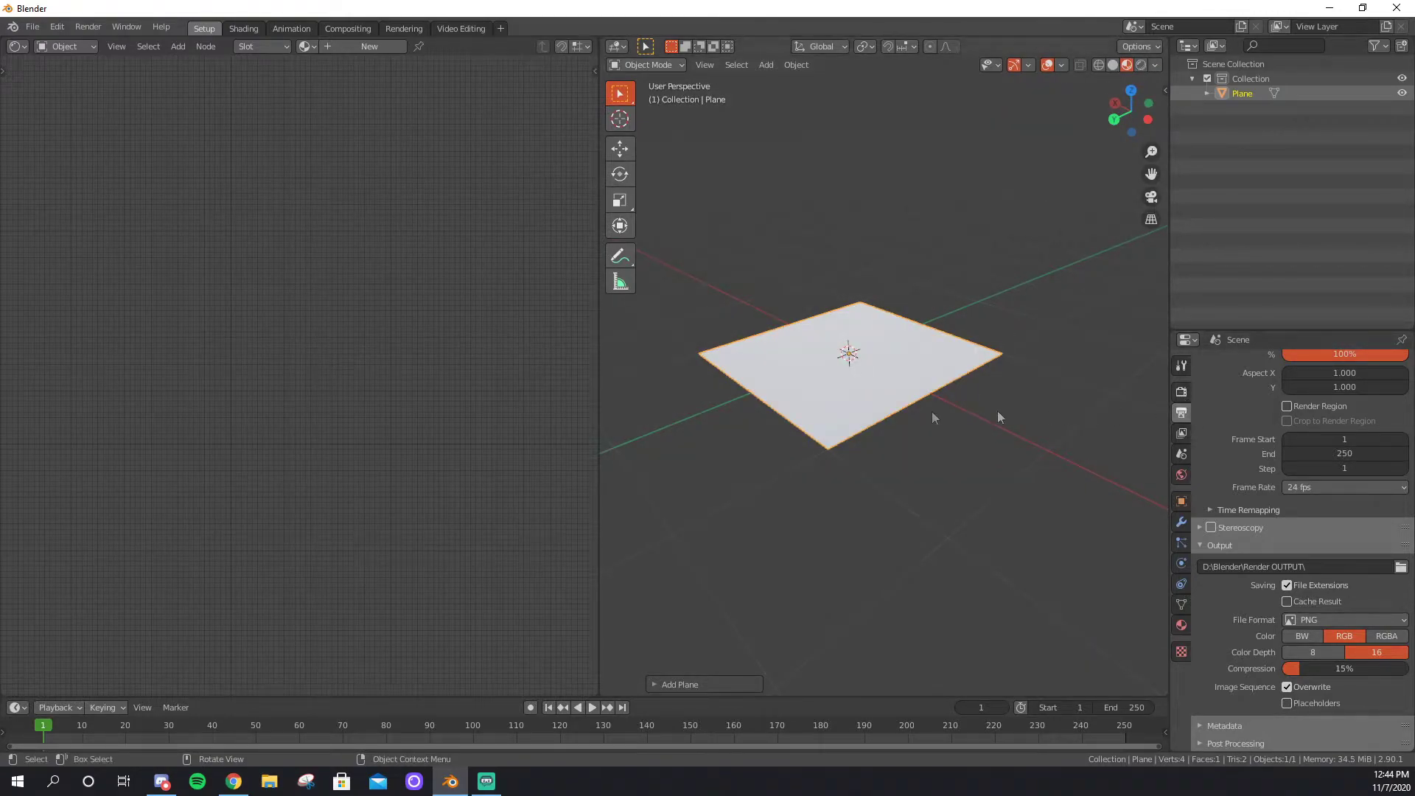
click(364, 46)
Rename the new material to 'Flash Side' and reposition the node view.
click(453, 46)
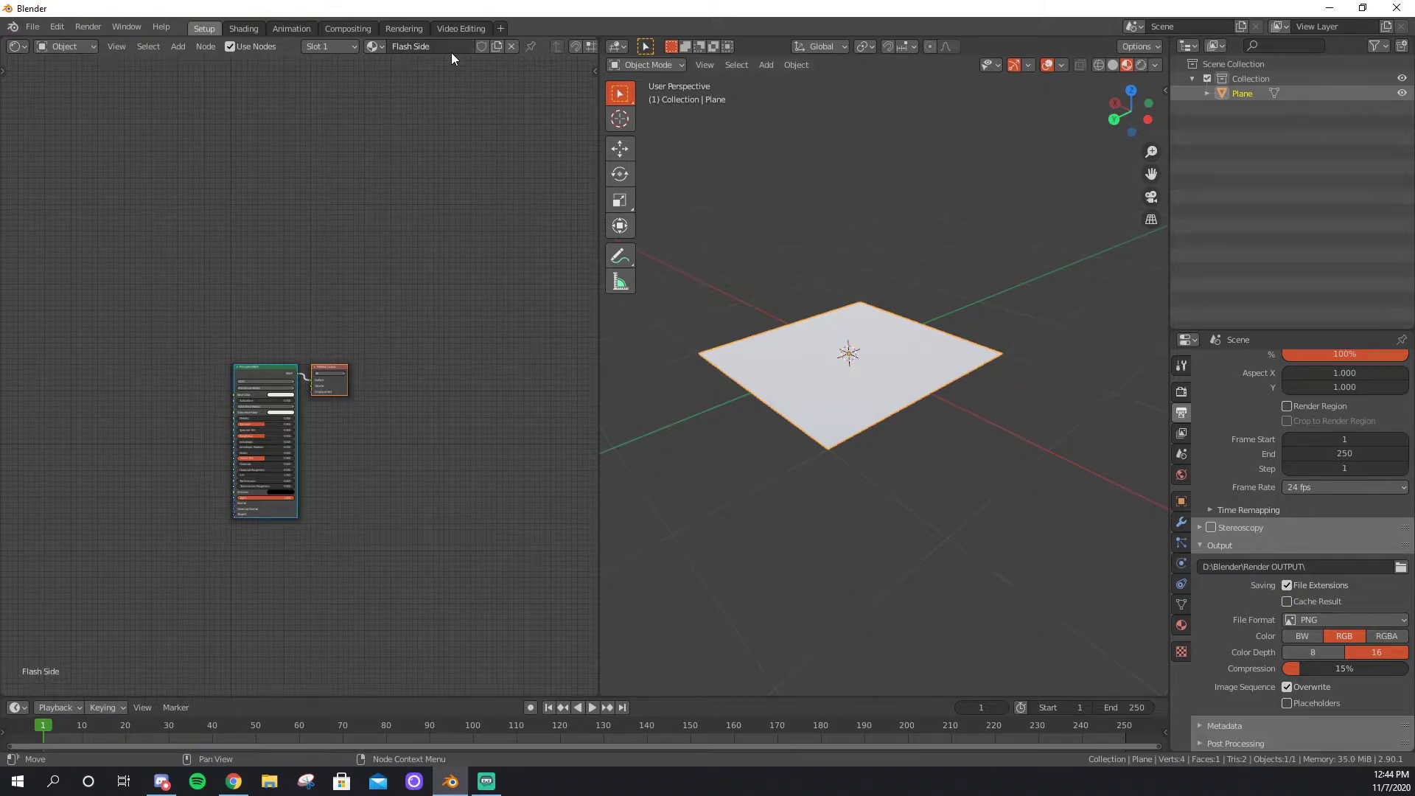
scroll(448, 400, up, 5)
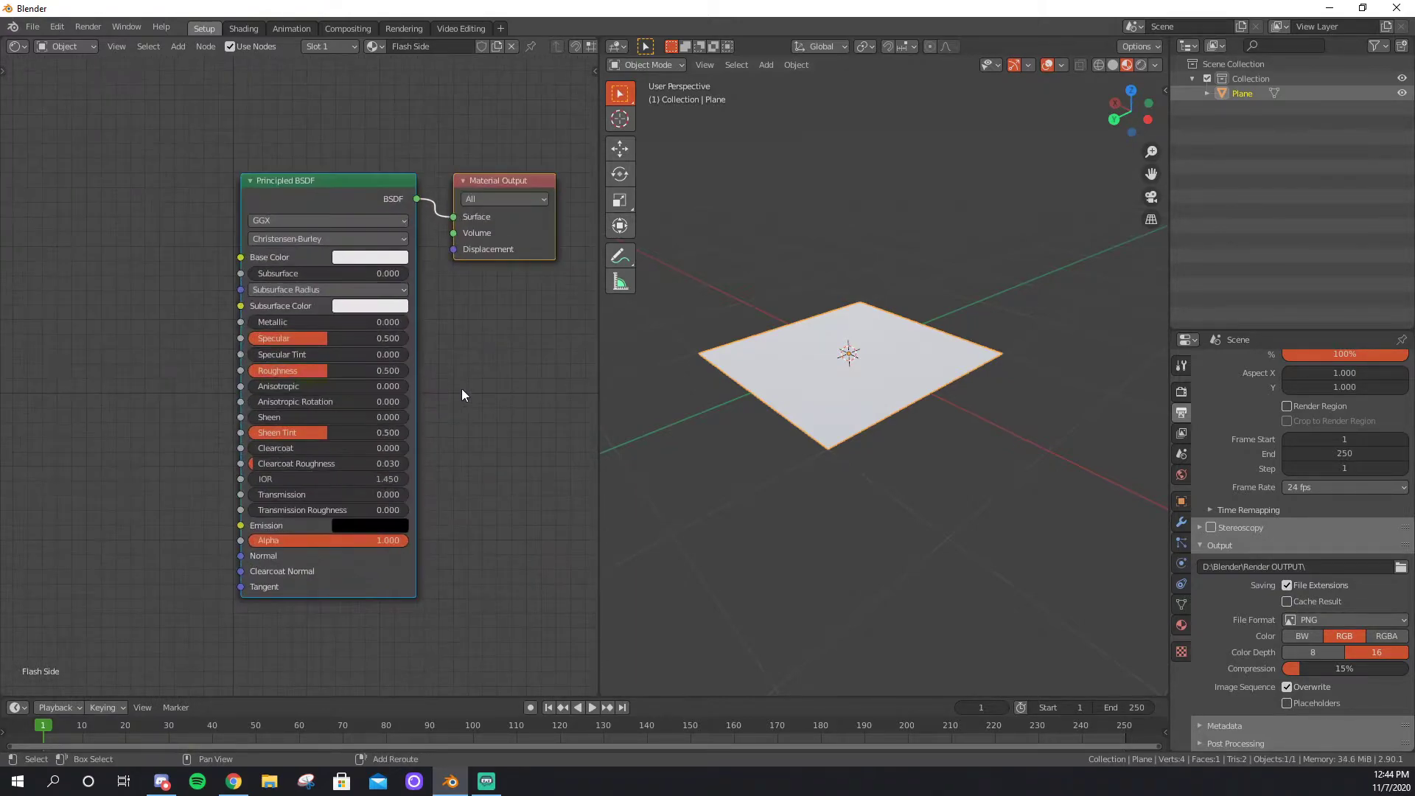
middle_drag(462, 396, 400, 437)
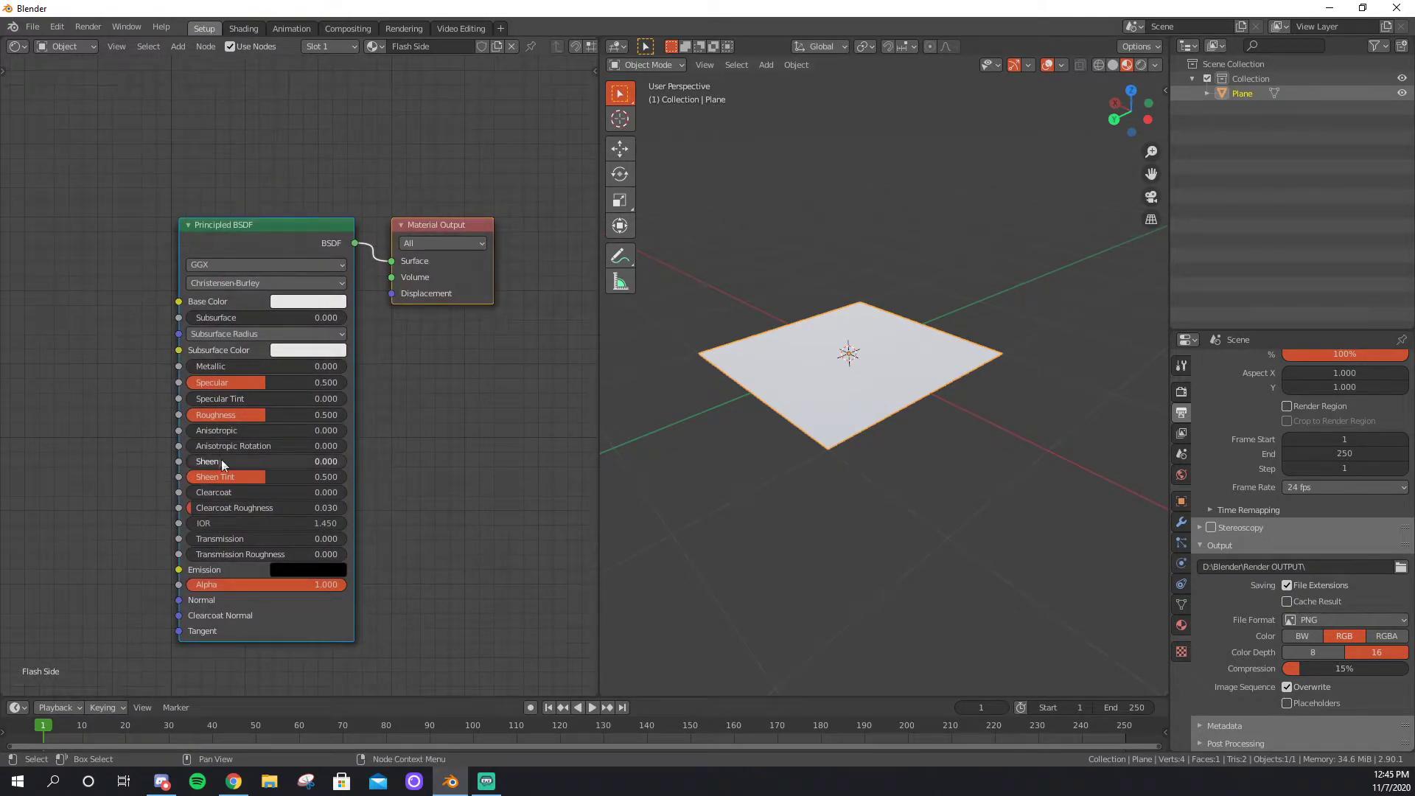
scroll(140, 354, down, 2)
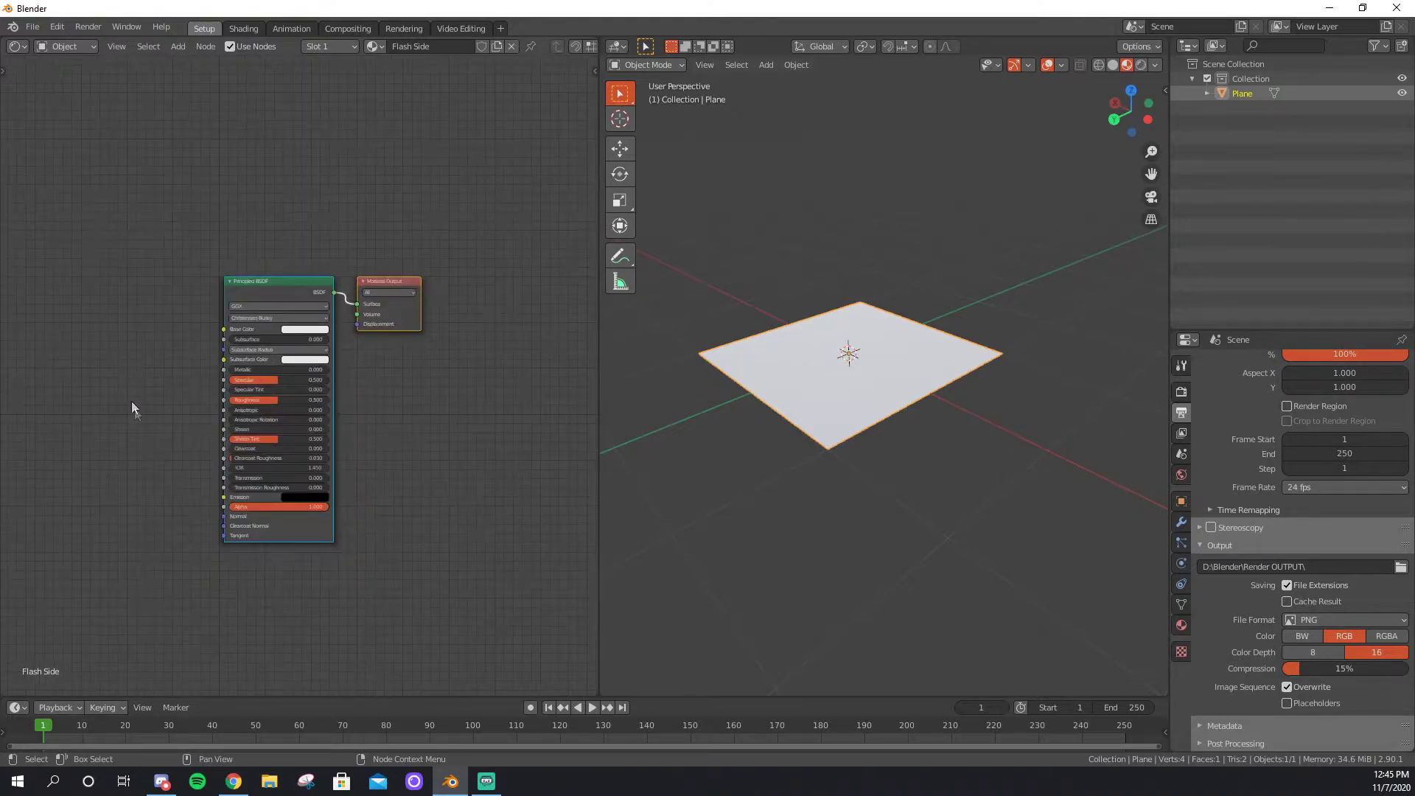
middle_drag(133, 405, 246, 401)
Add an Image Texture node to the left of the Principled BSDF.
key(shift+a)
click(245, 401)
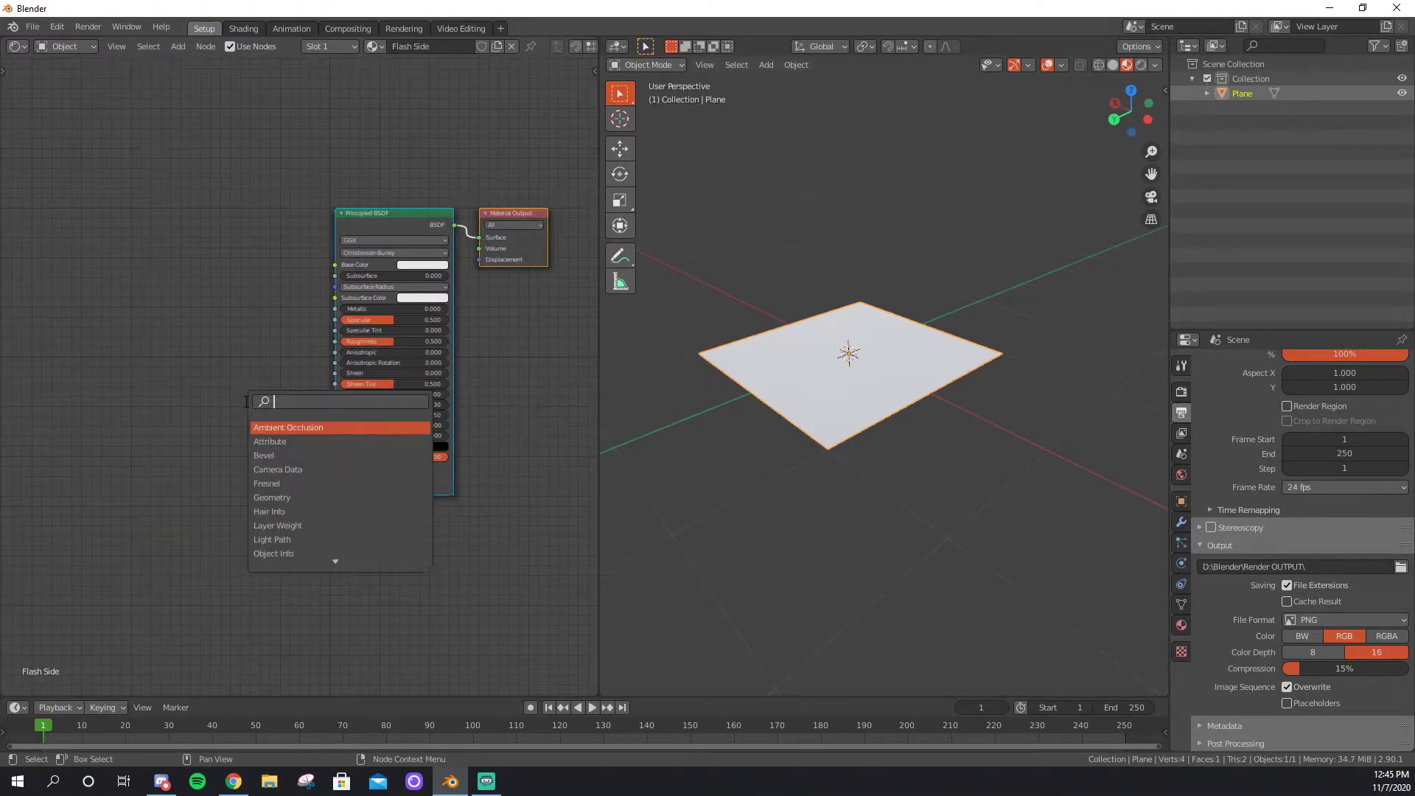
text(ima)
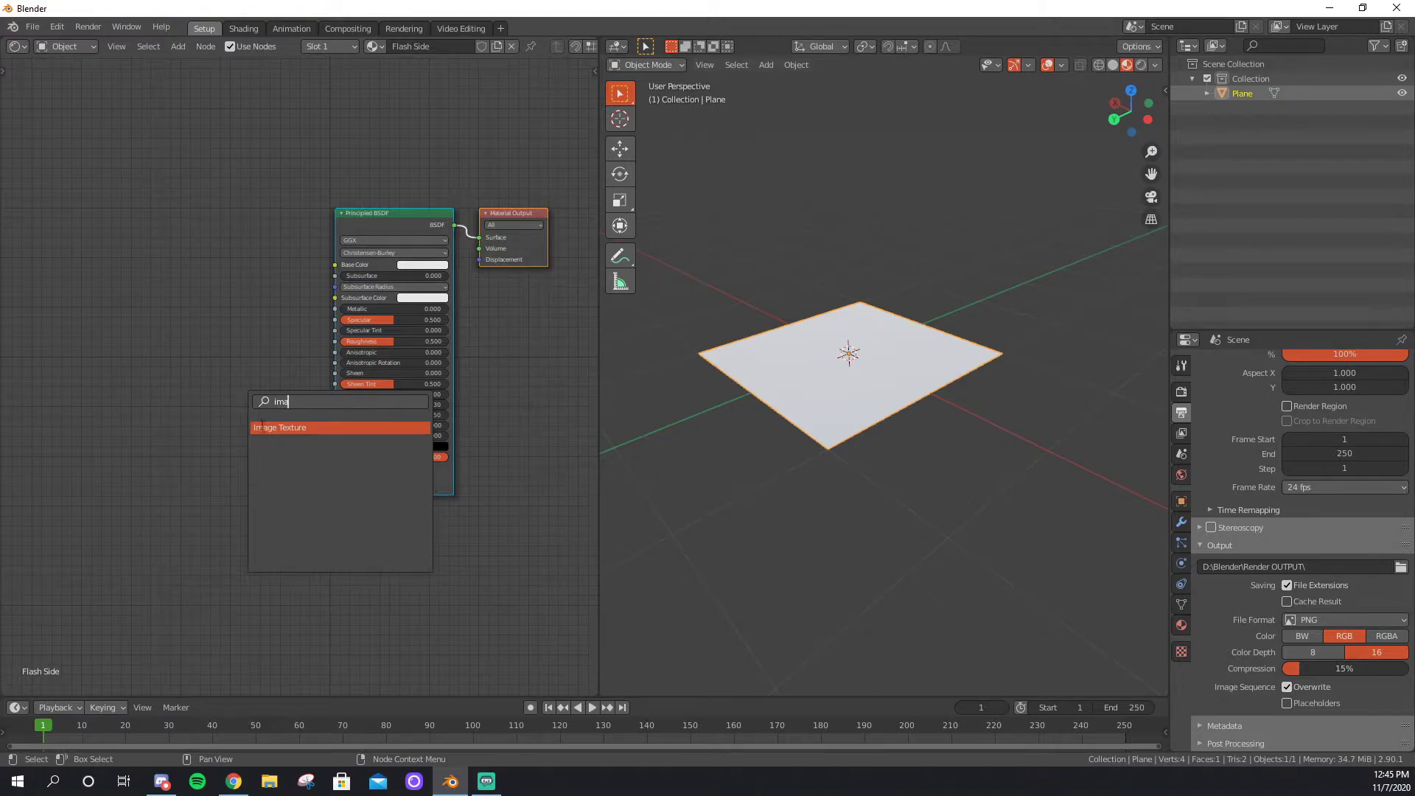
click(262, 426)
click(118, 287)
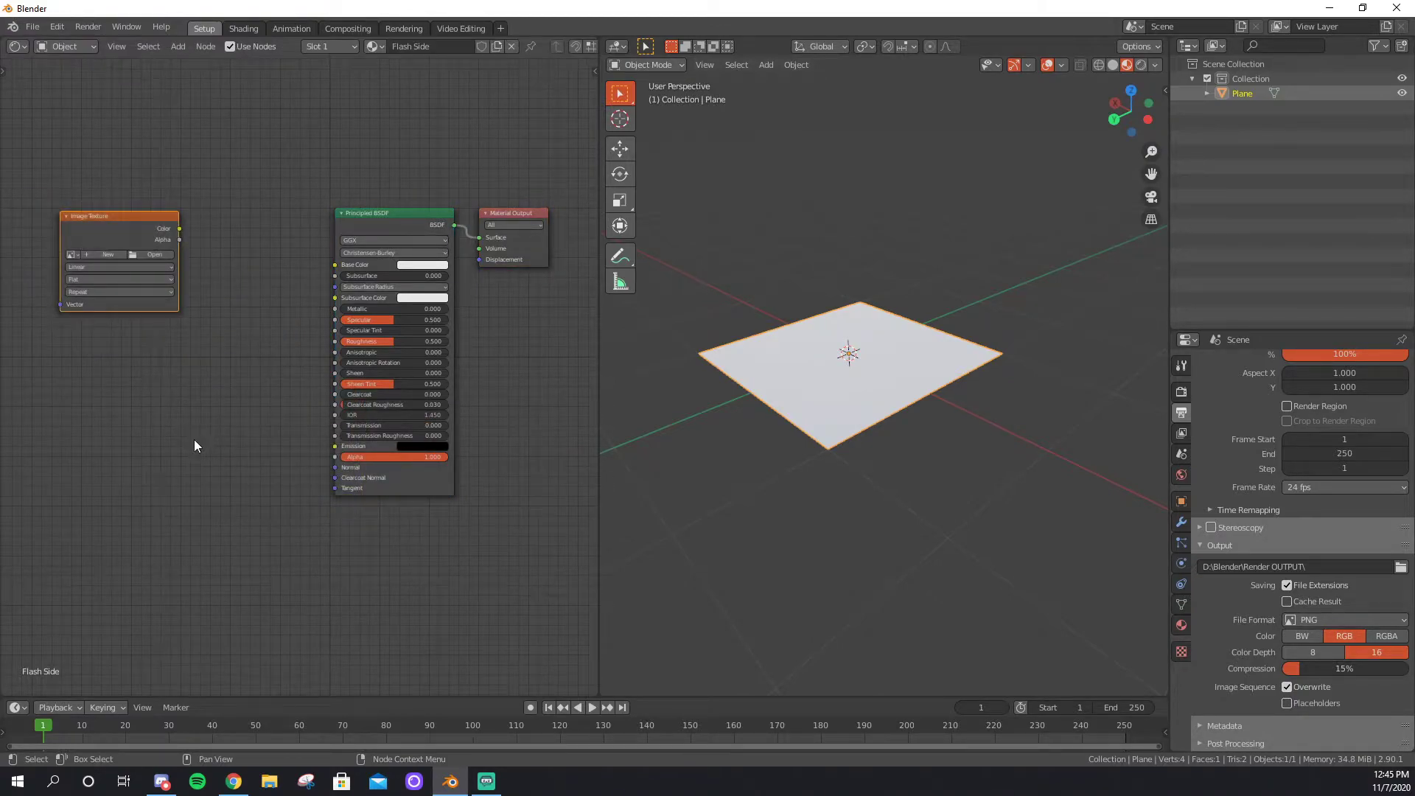
key(shift+a)
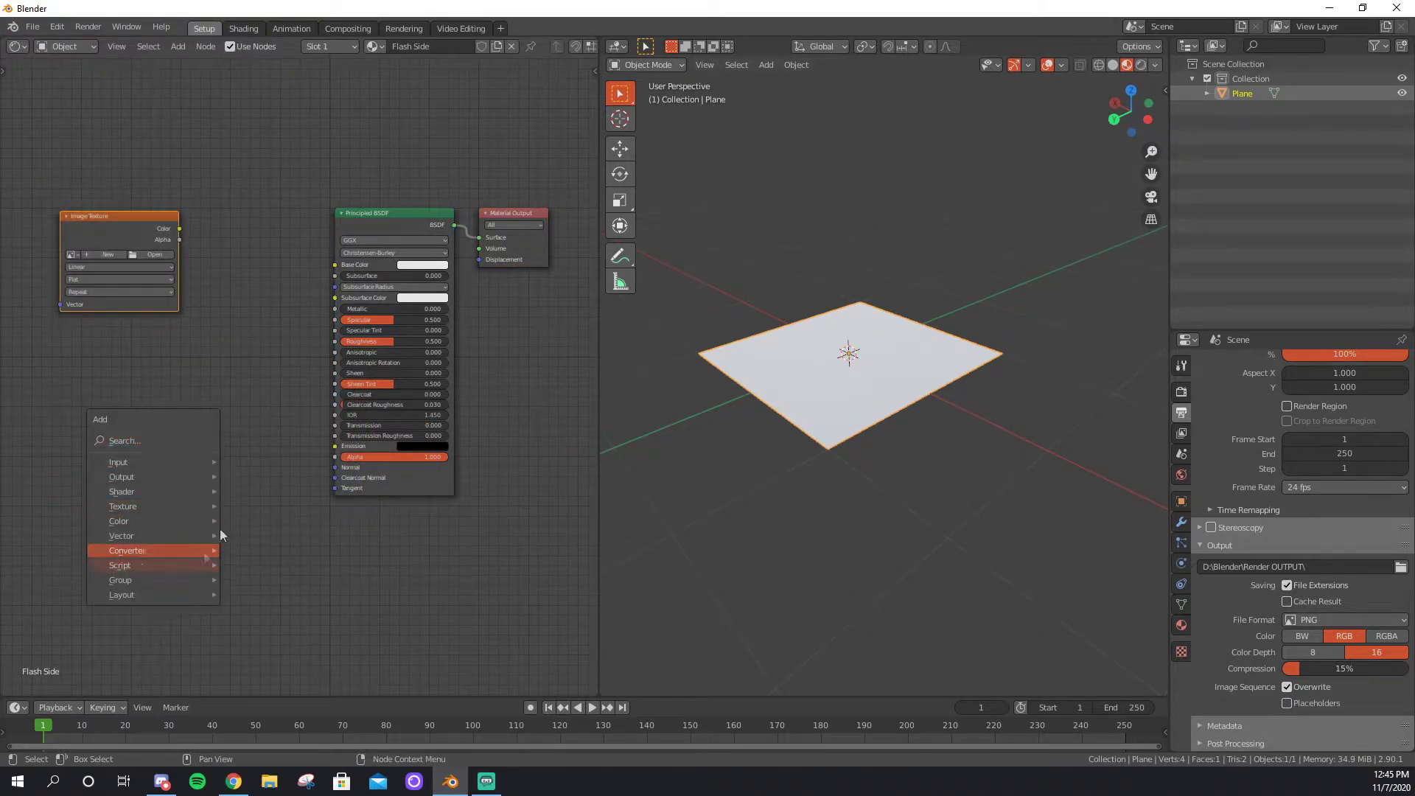
click(148, 441)
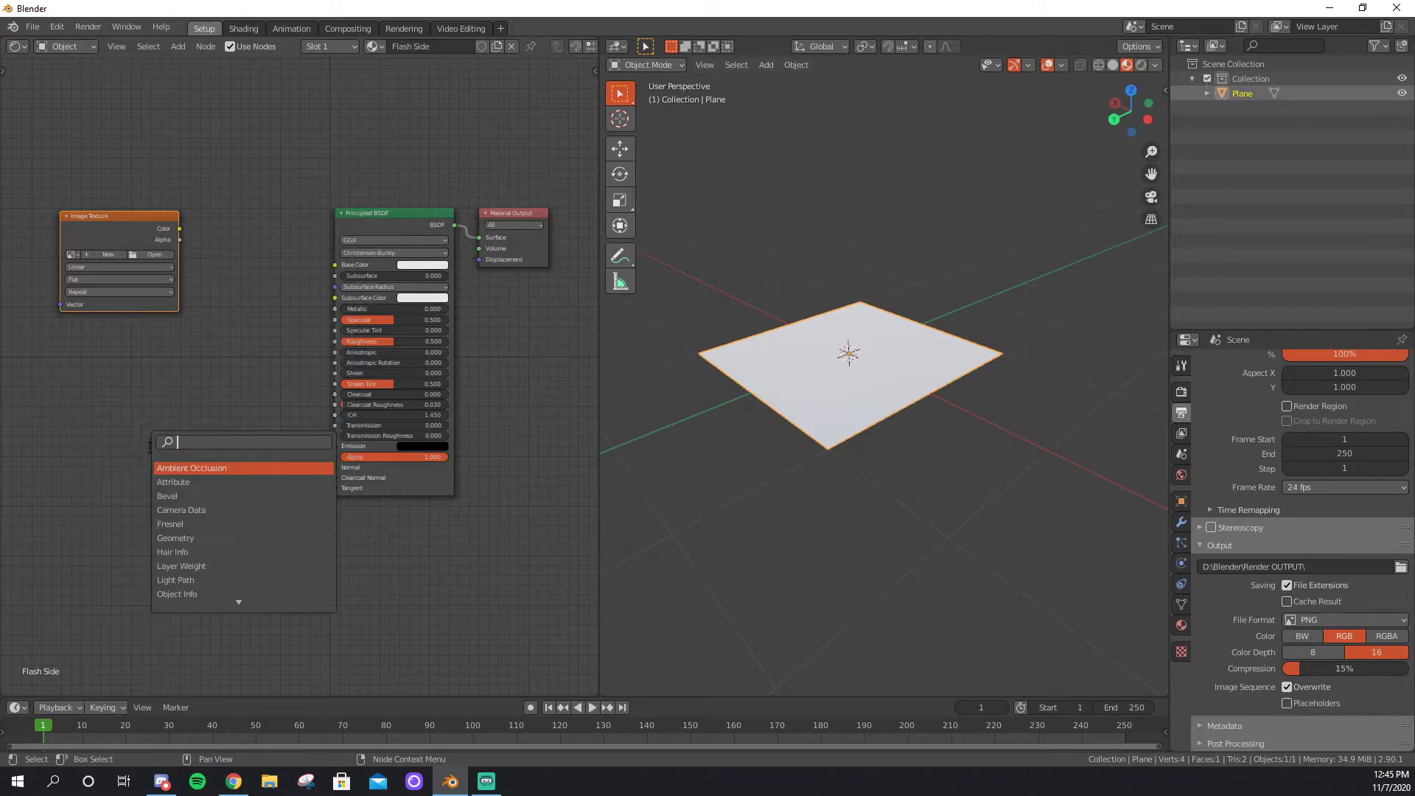
key(Escape)
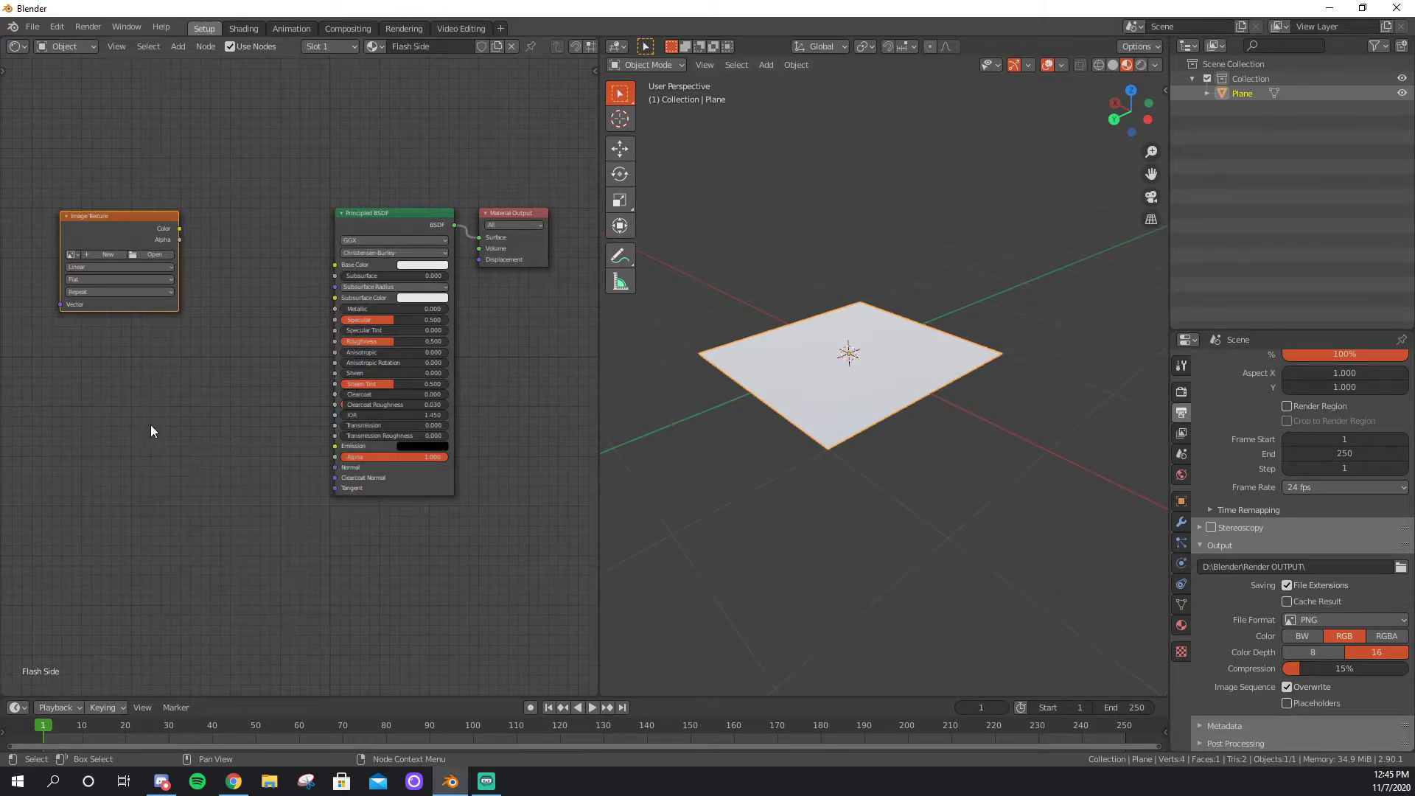
middle_drag(151, 425, 184, 439)
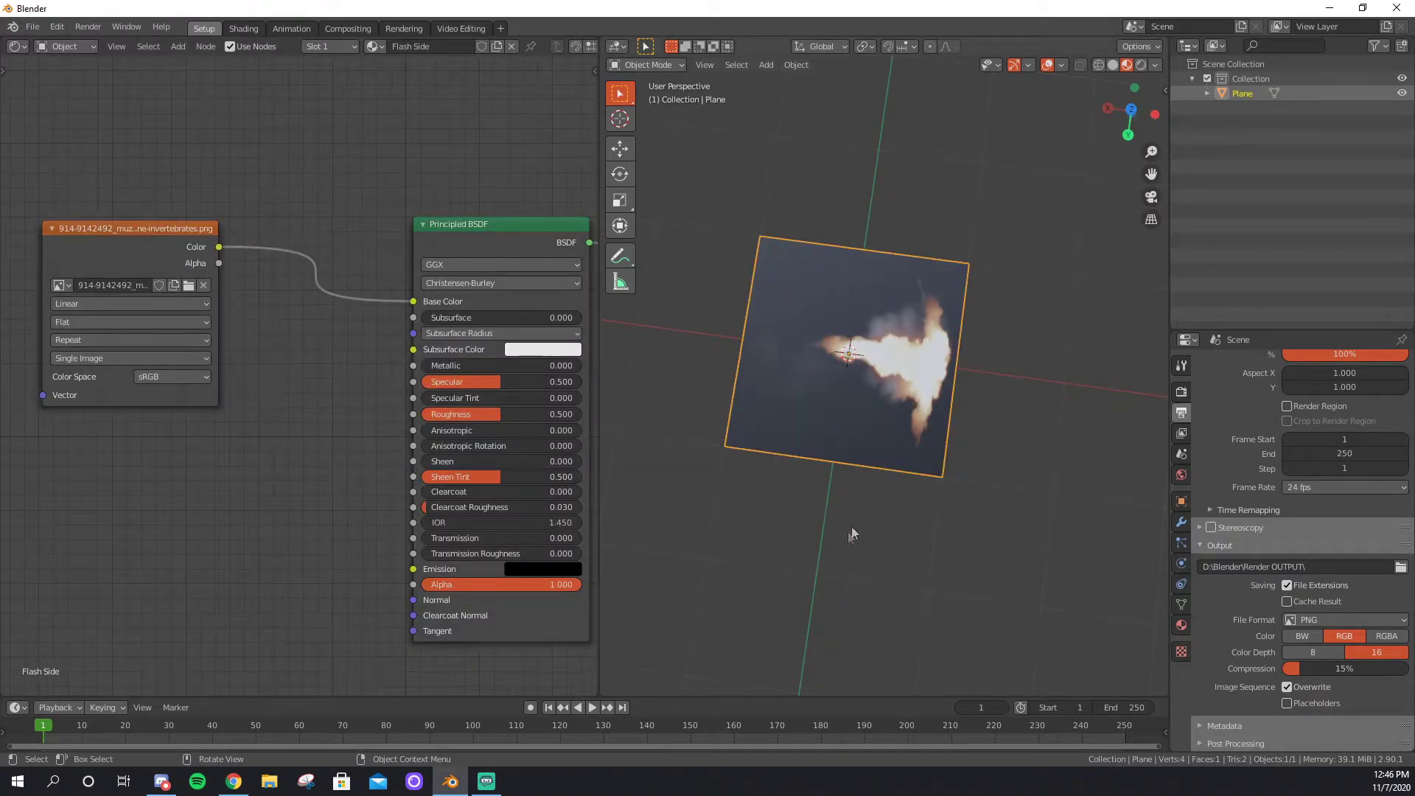
Orbit the view to see the muzzle-flash textured plane straight on and obliquely.
middle_drag(851, 526, 1019, 472)
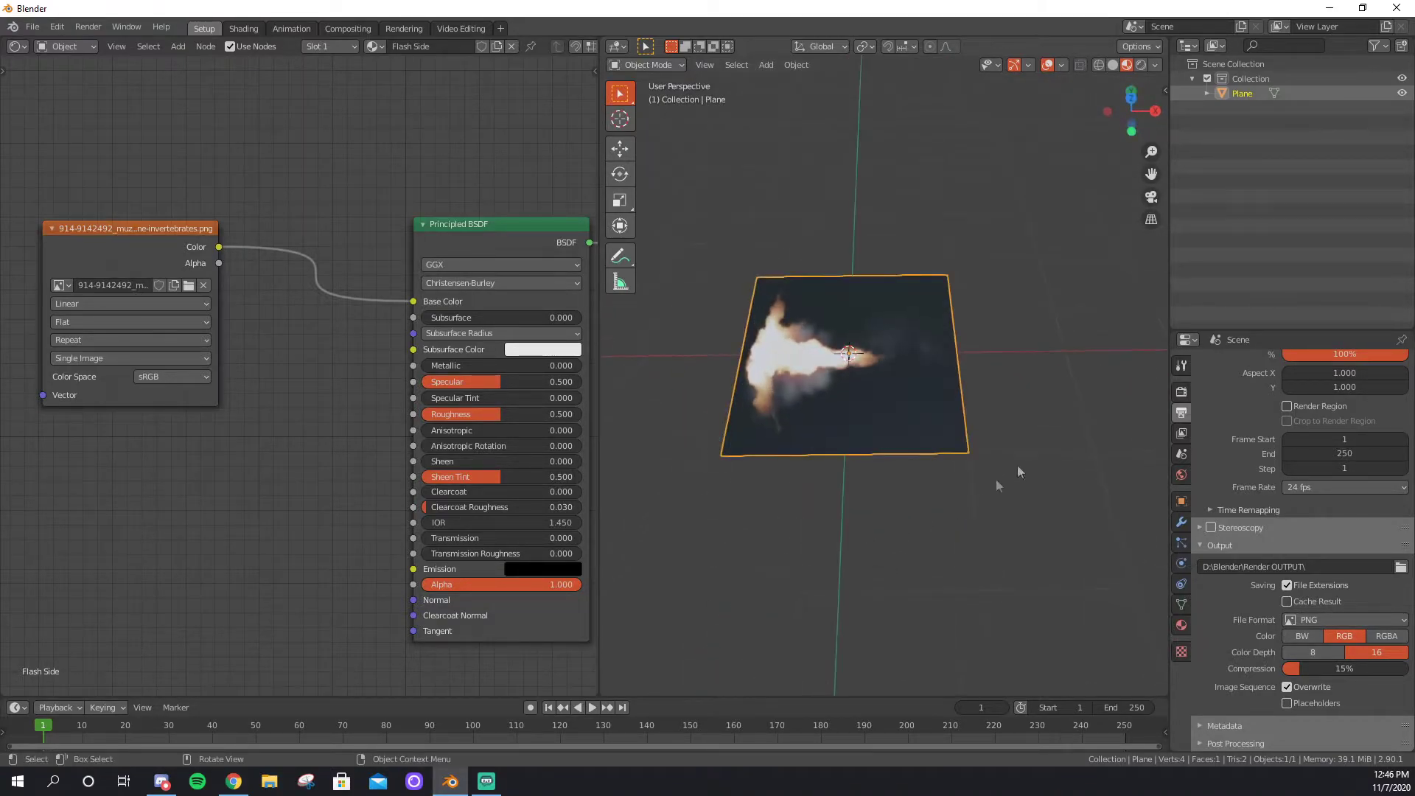
middle_drag(724, 394, 944, 501)
middle_drag(828, 501, 887, 504)
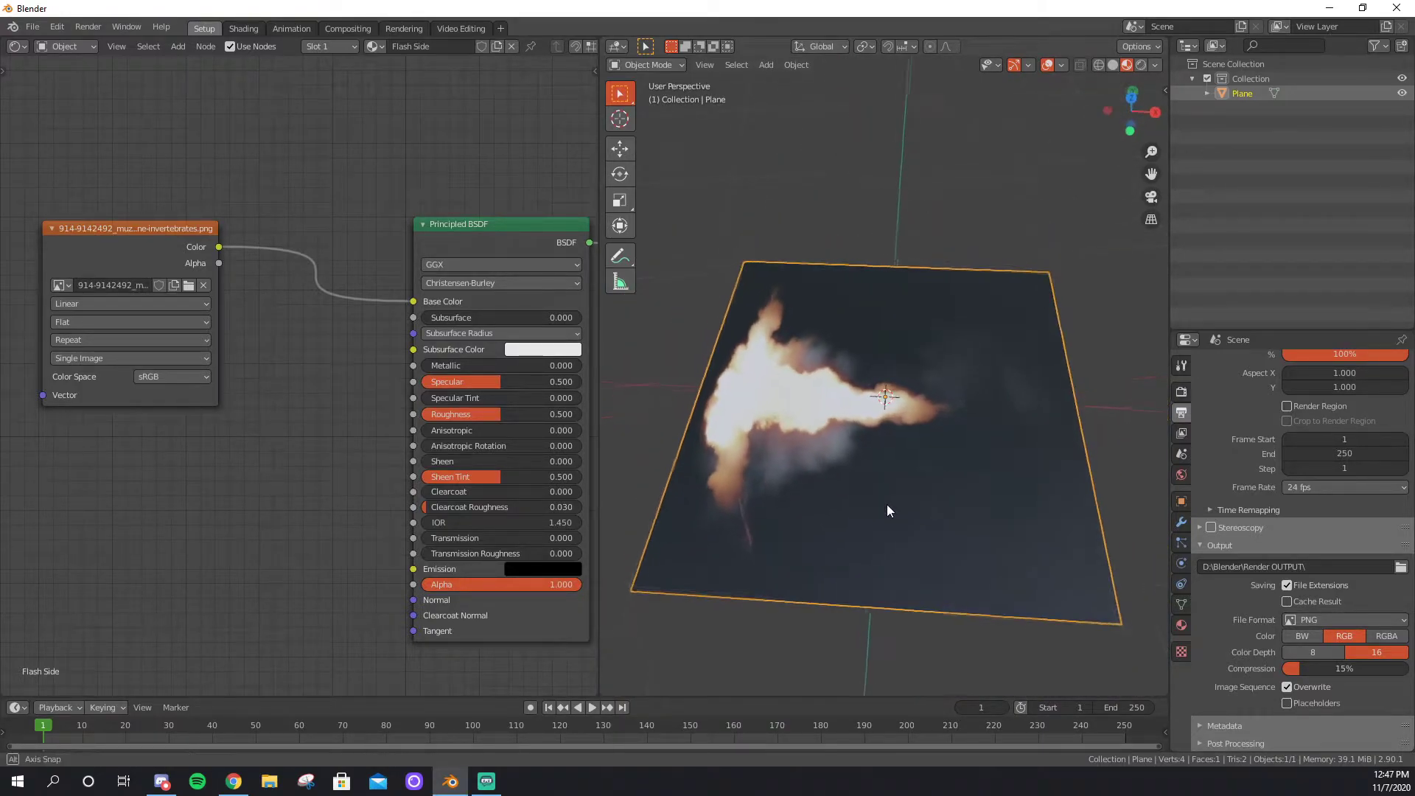
Link the image Alpha output to the BSDF Alpha input and view in Rendered shading.
drag(223, 263, 434, 594)
mouse_move(920, 467)
middle_down()
mouse_move(979, 494)
mouse_move(1003, 530)
mouse_move(992, 546)
mouse_move(958, 483)
middle_up()
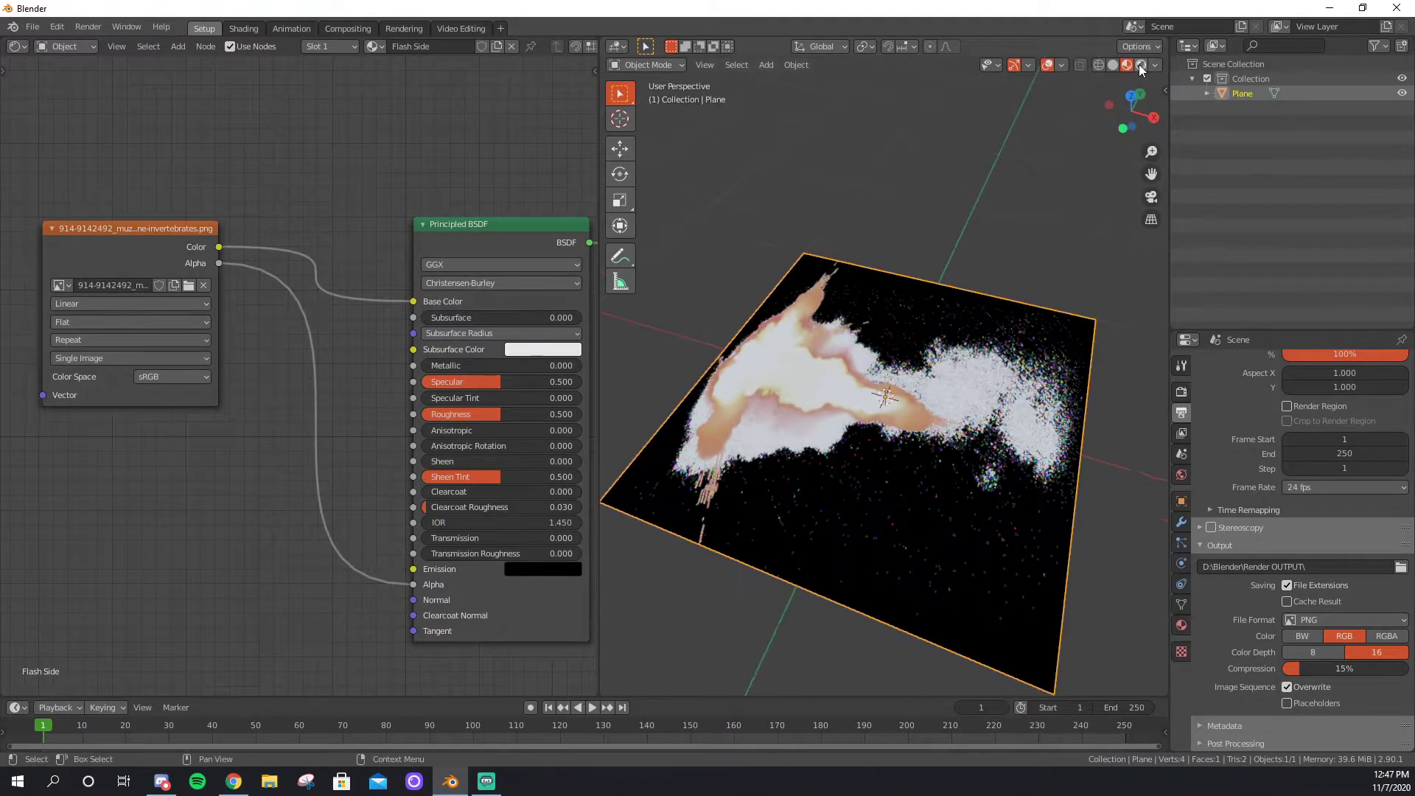
click(1140, 67)
mouse_move(944, 369)
middle_down()
mouse_move(994, 589)
mouse_move(1144, 503)
middle_up()
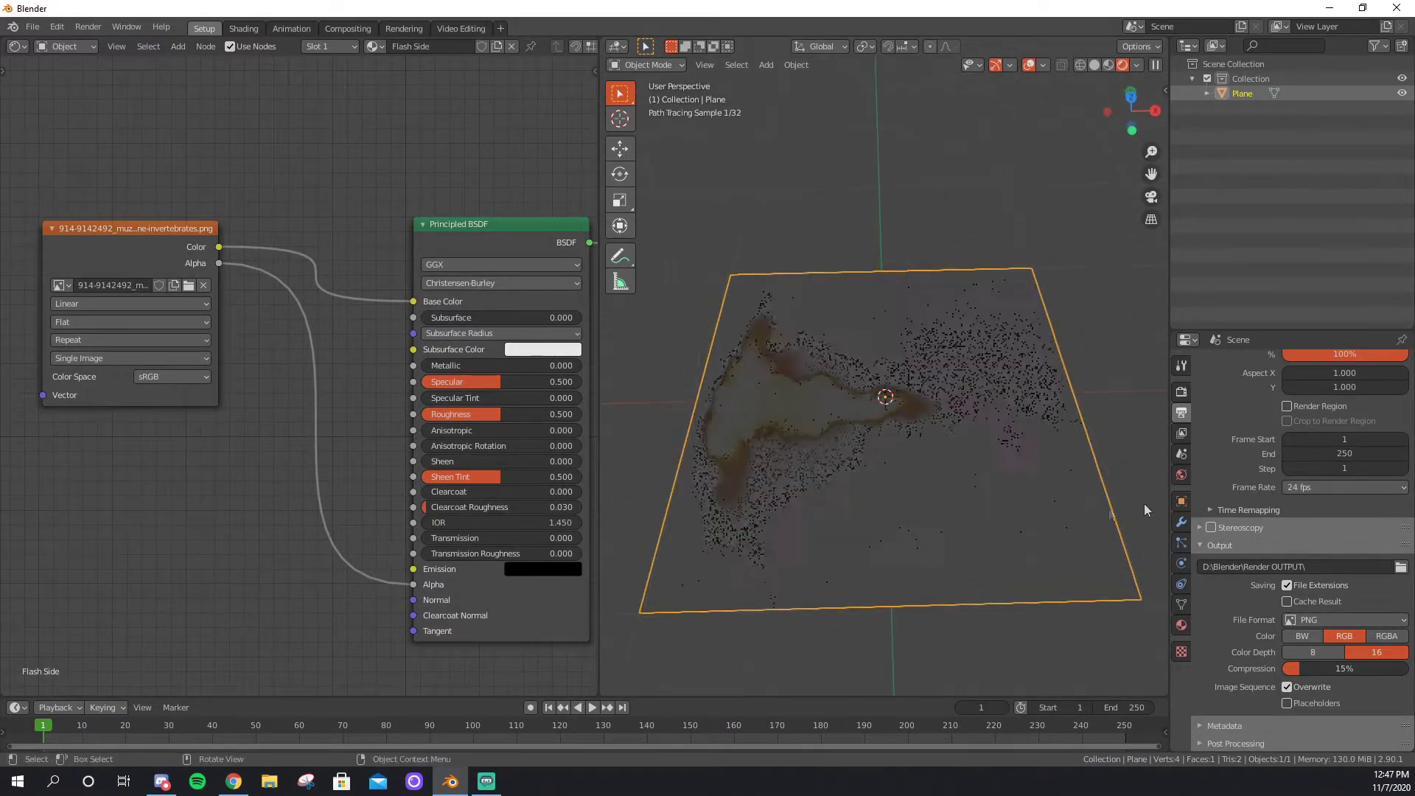
scroll(1279, 383, up, 3)
Switch the render engine from Cycles to Eevee.
click(1181, 391)
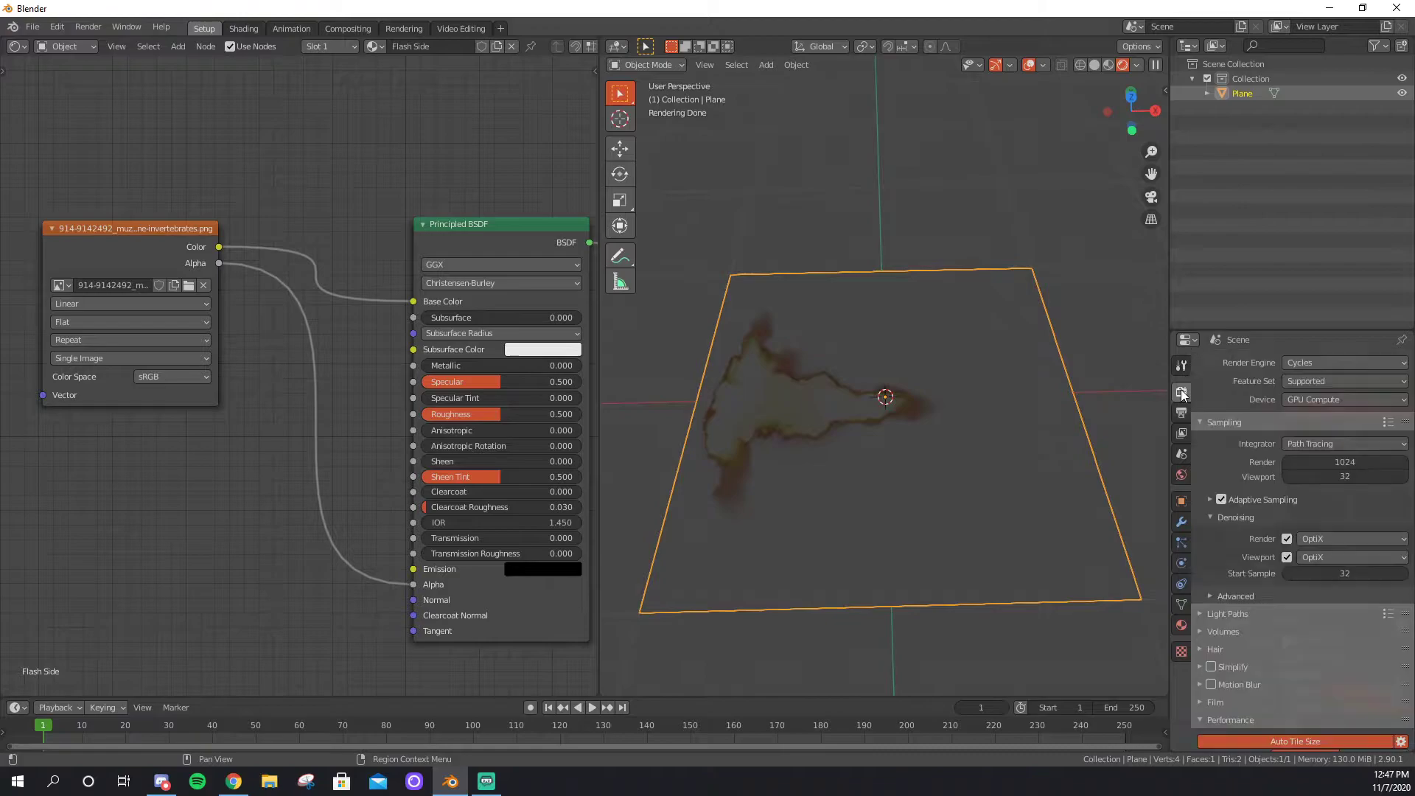
click(1315, 361)
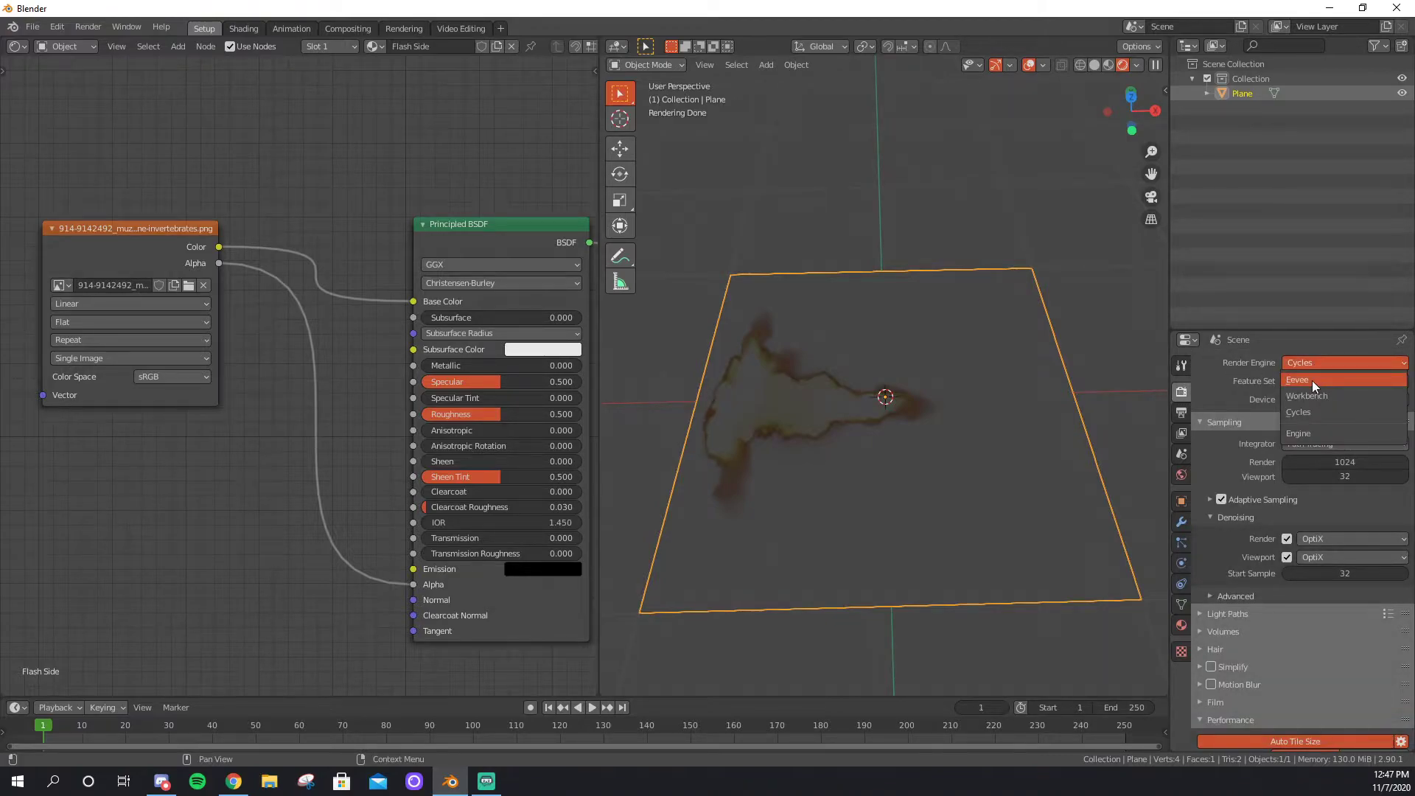
click(1315, 381)
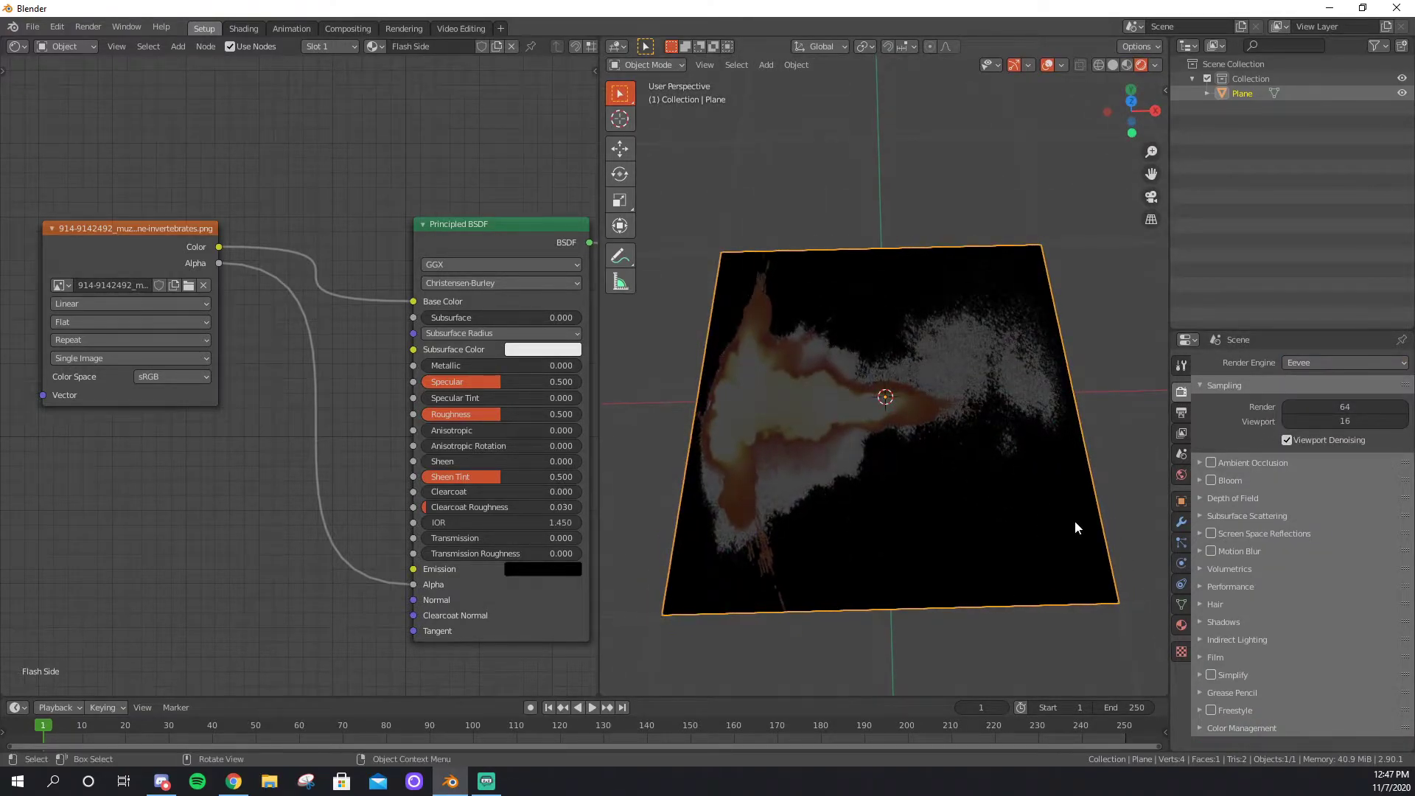
Set both the Flash Side blend mode and shadow mode to Alpha Clip.
middle_drag(799, 379, 966, 454)
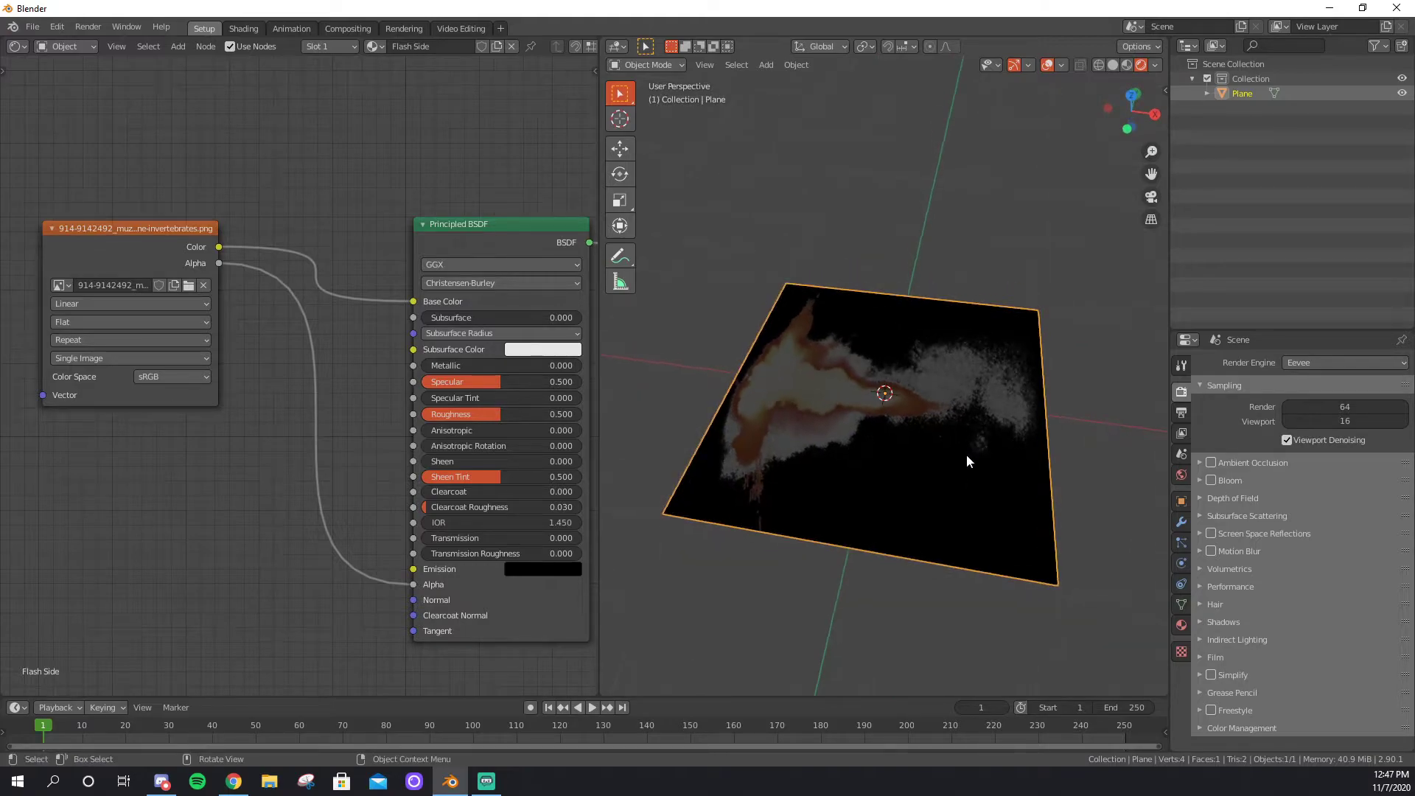
click(1181, 625)
scroll(1230, 530, down, 15)
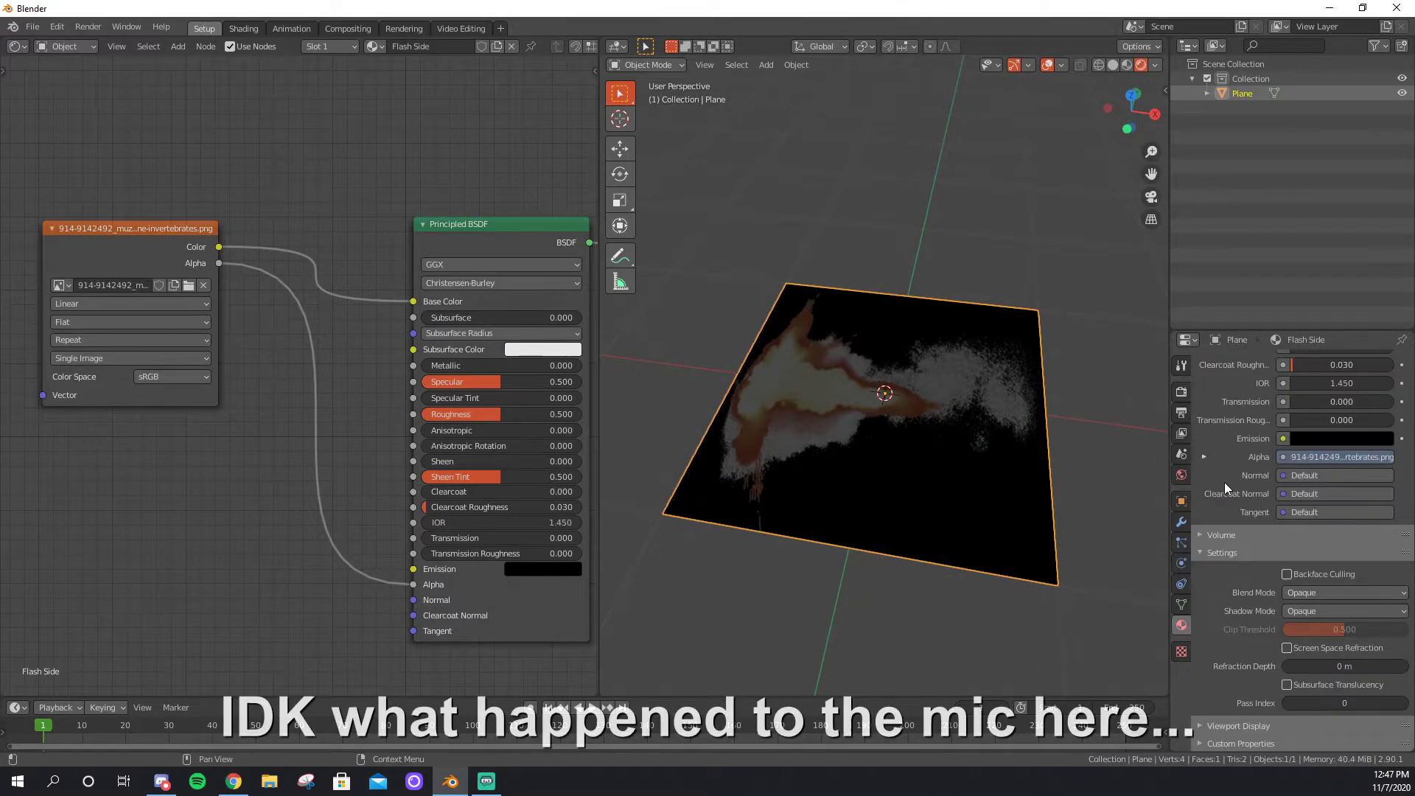
click(1319, 591)
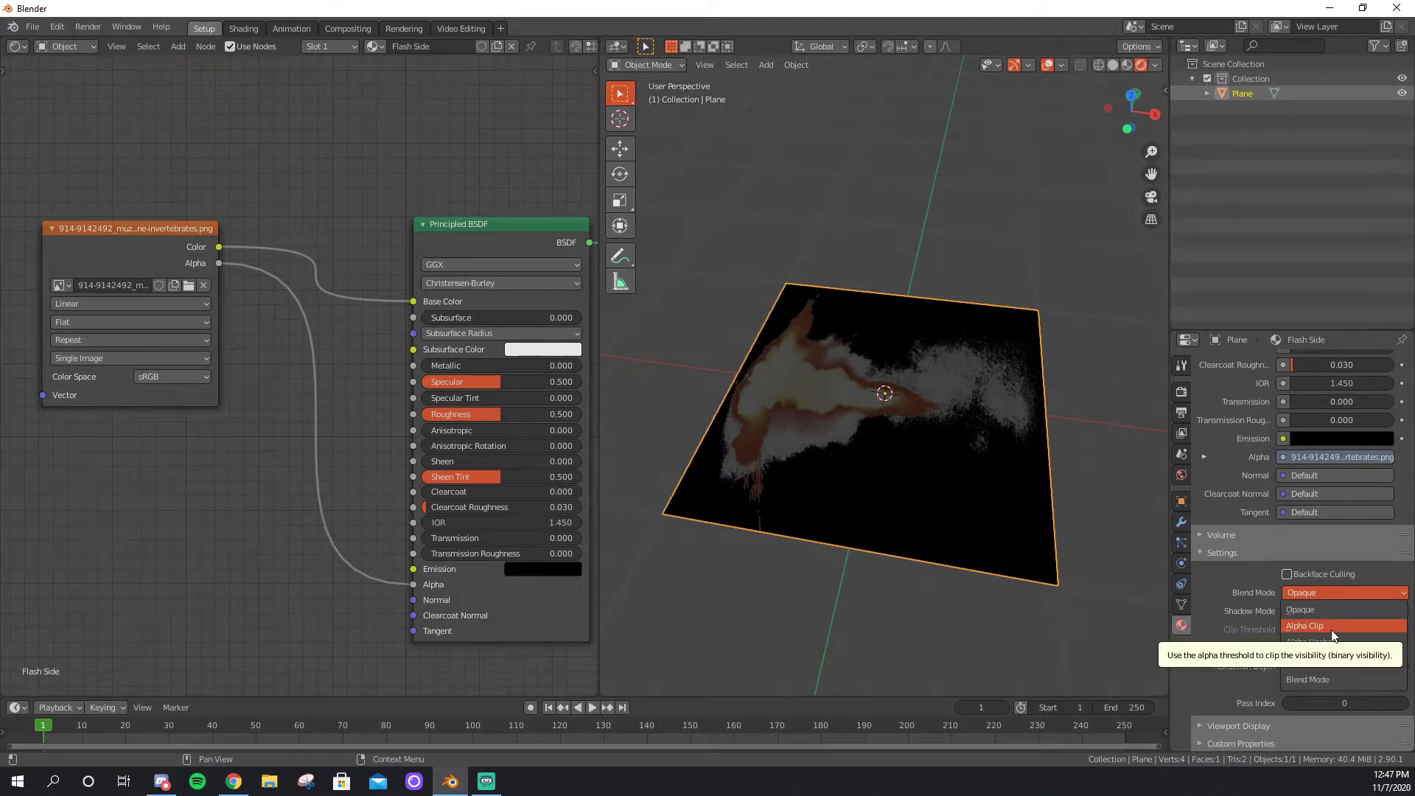
click(1334, 625)
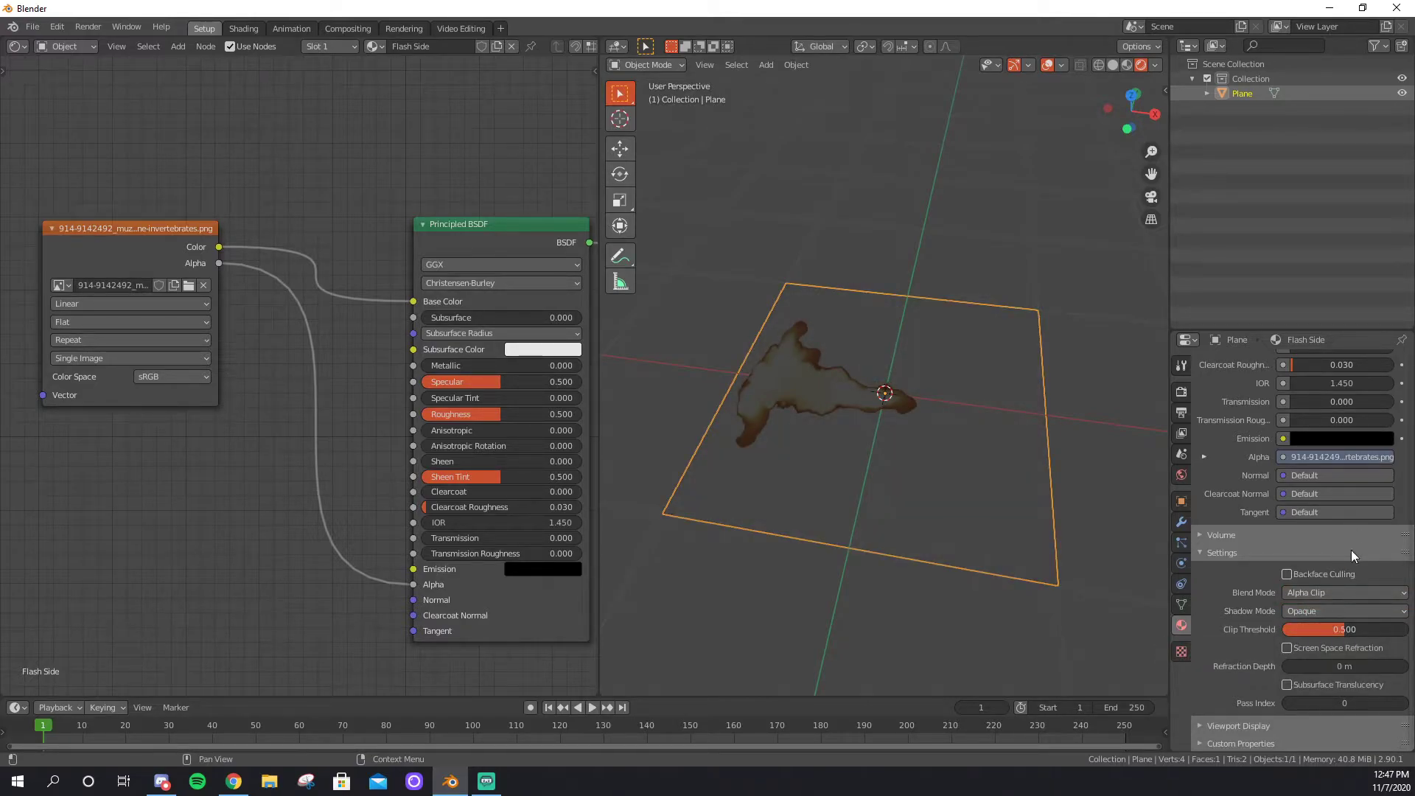
click(1348, 610)
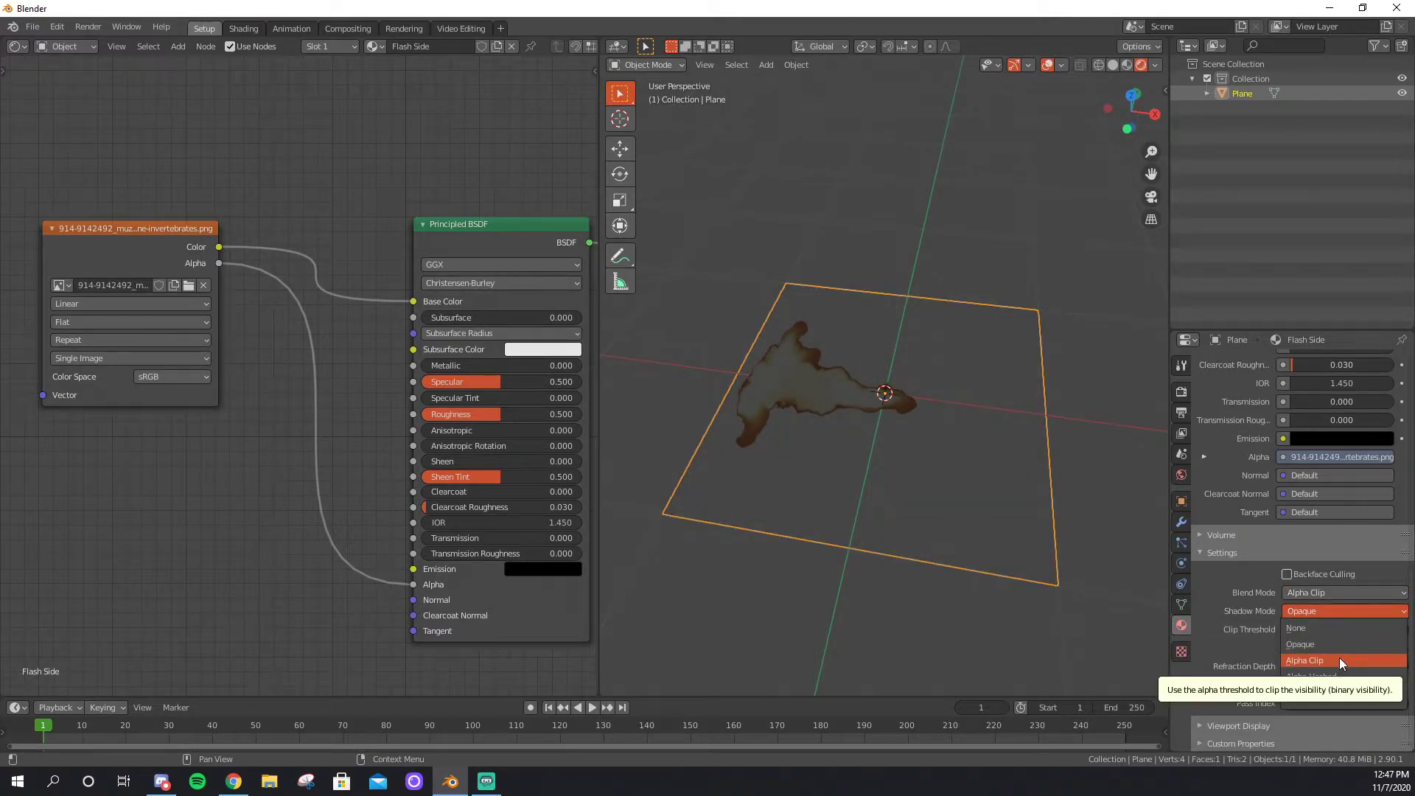
click(1338, 659)
middle_drag(979, 498, 995, 563)
scroll(996, 557, up, 5)
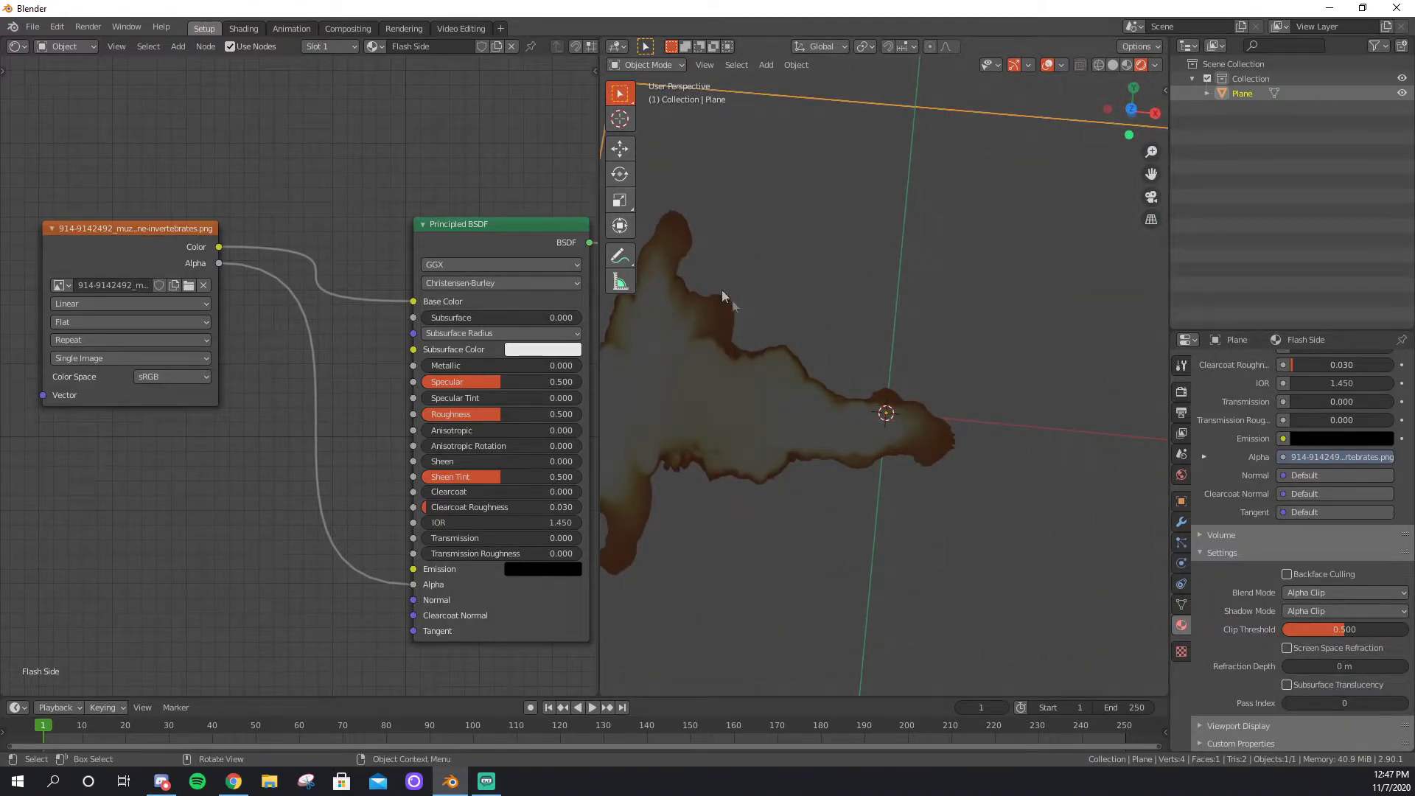
middle_drag(936, 594, 1092, 459)
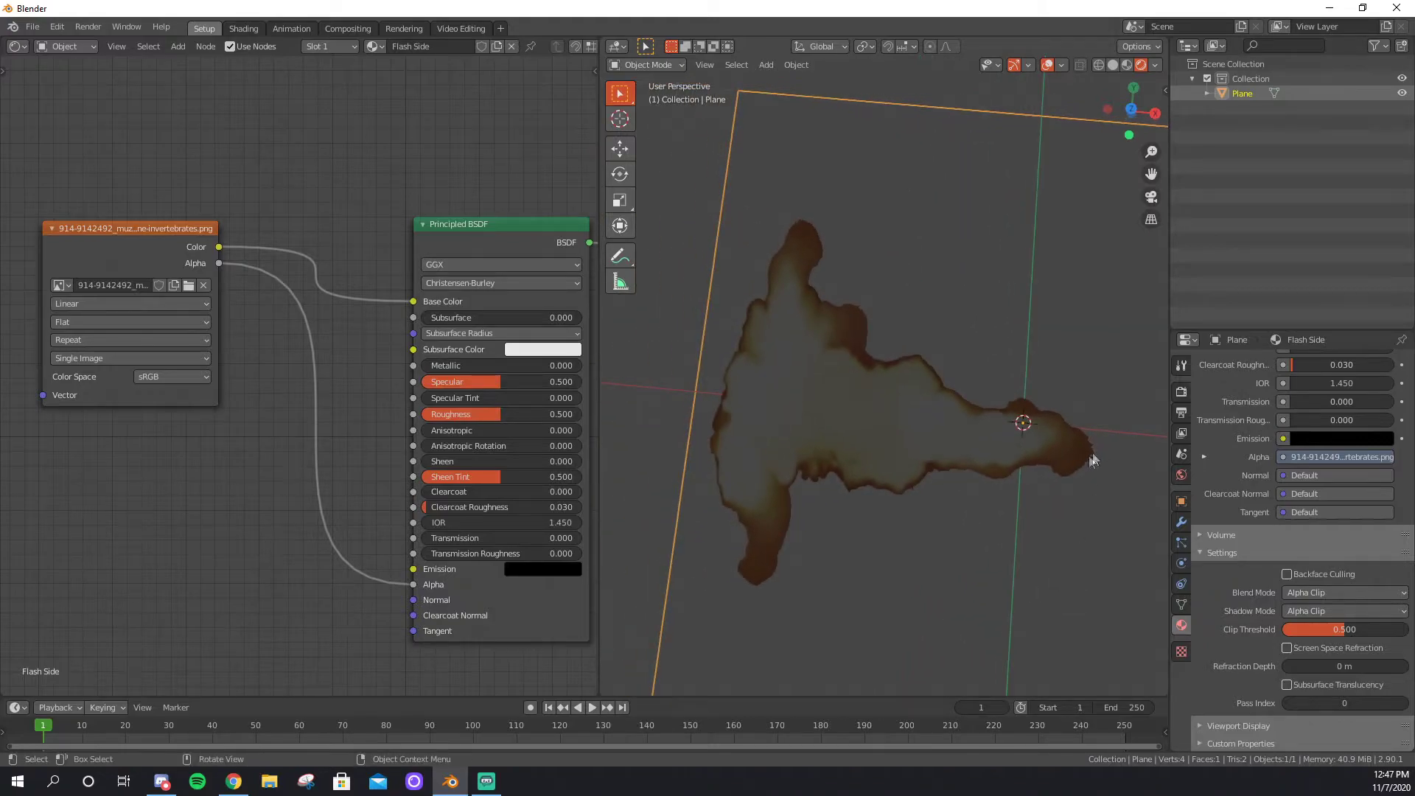
middle_drag(926, 578, 831, 406)
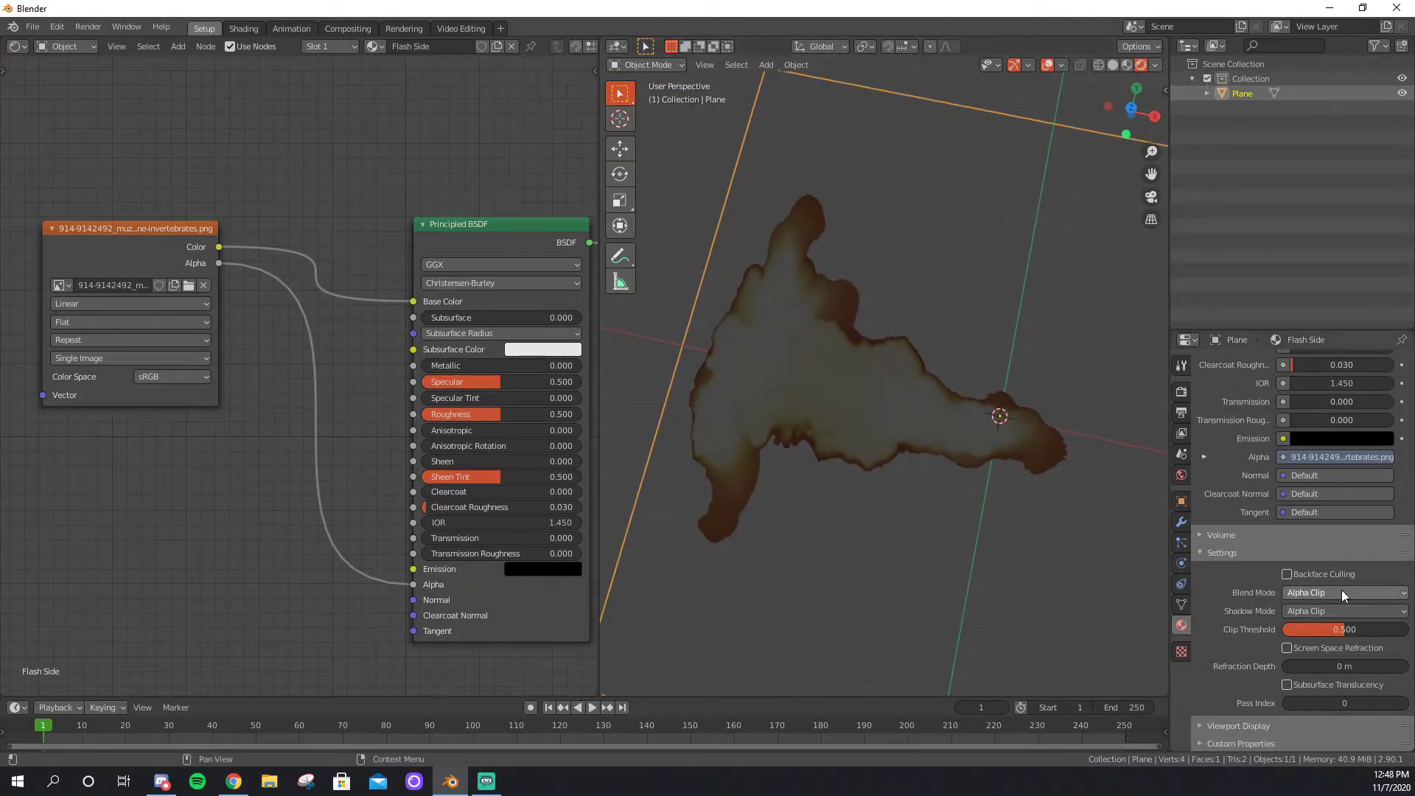
Try Alpha Hashed blending, then switch the material to Alpha Blend.
click(1313, 593)
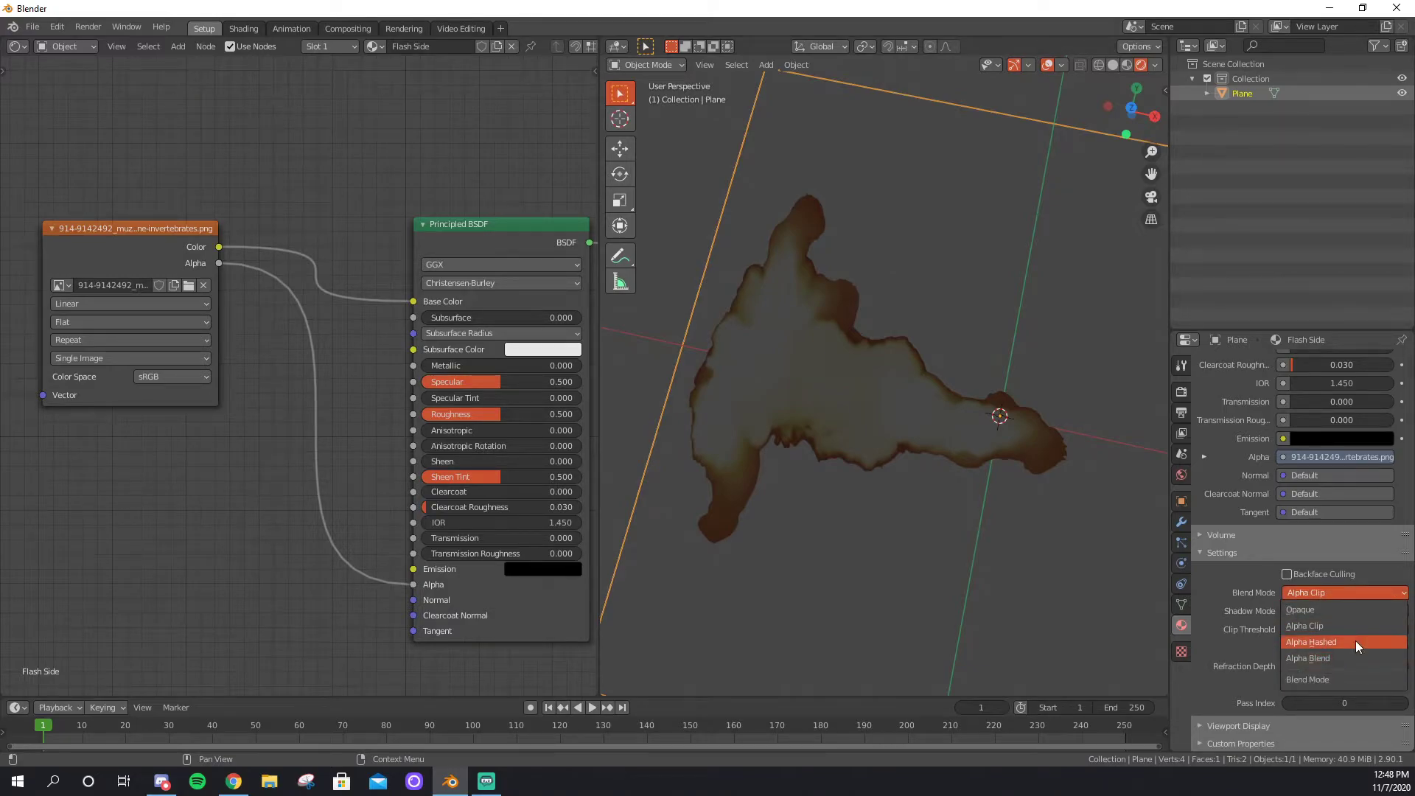
click(1355, 641)
click(1332, 588)
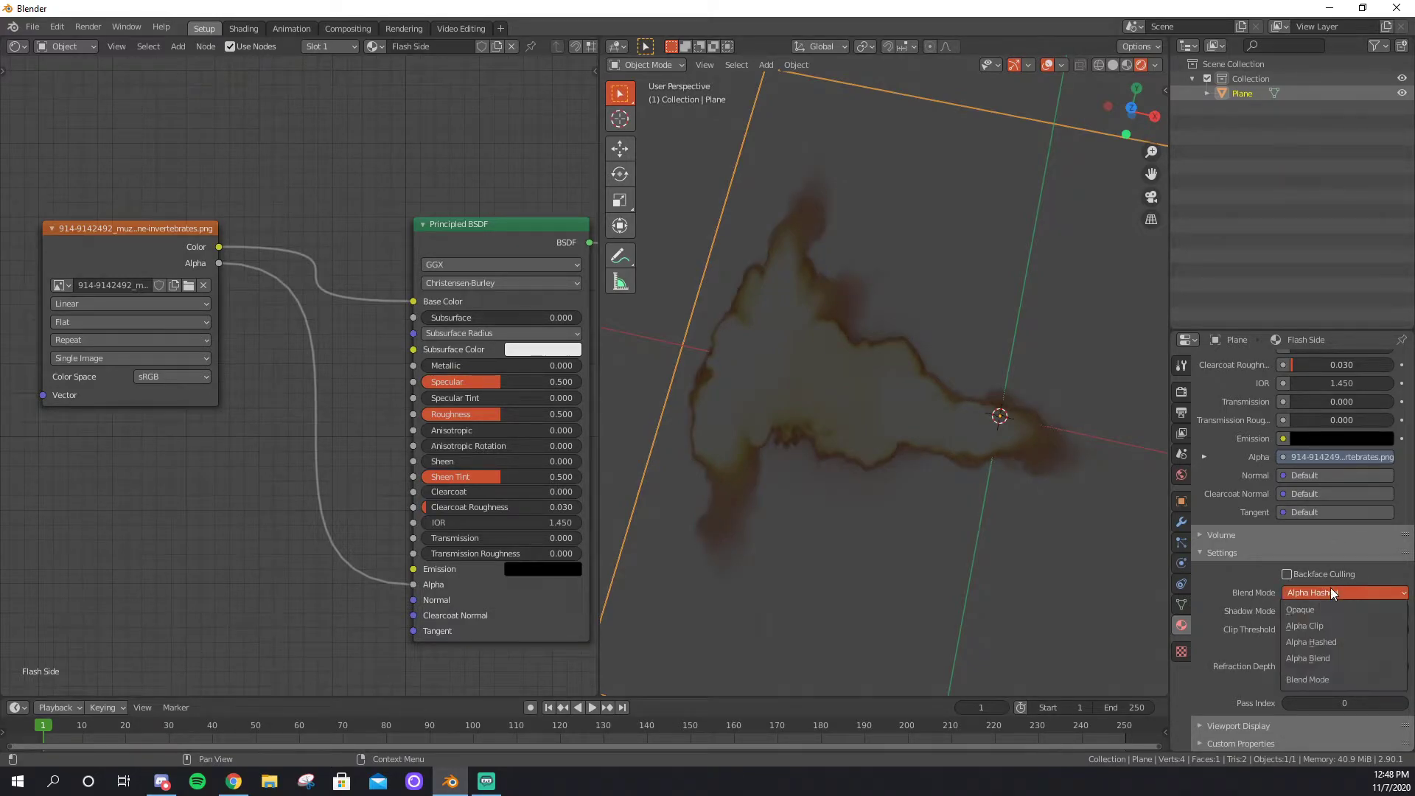
click(1326, 663)
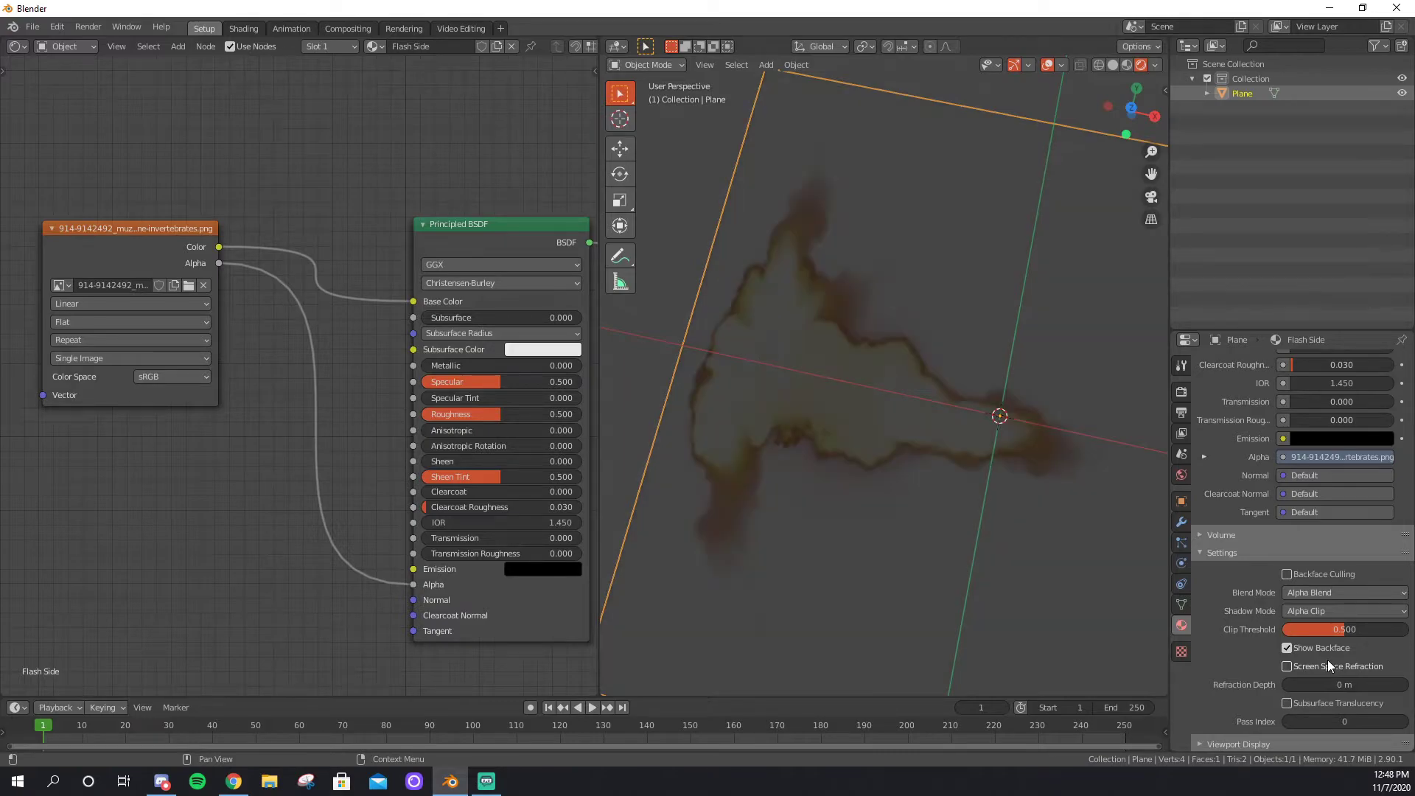
mouse_move(896, 524)
middle_down()
mouse_move(901, 549)
mouse_move(919, 479)
mouse_move(902, 507)
middle_up()
Set the shadow mode to Alpha Hashed and compare Alpha Hashed blending.
click(1345, 611)
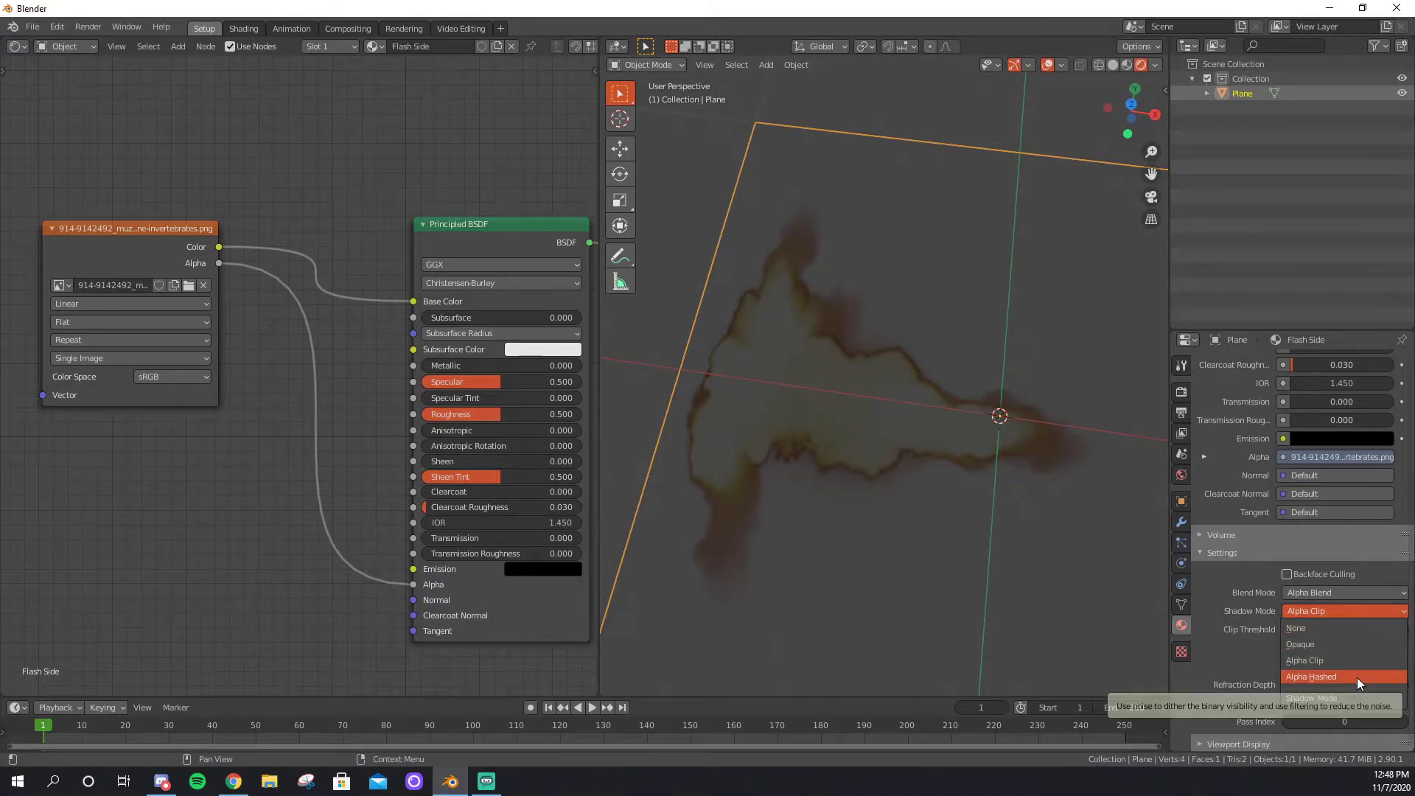
click(1356, 678)
click(1350, 593)
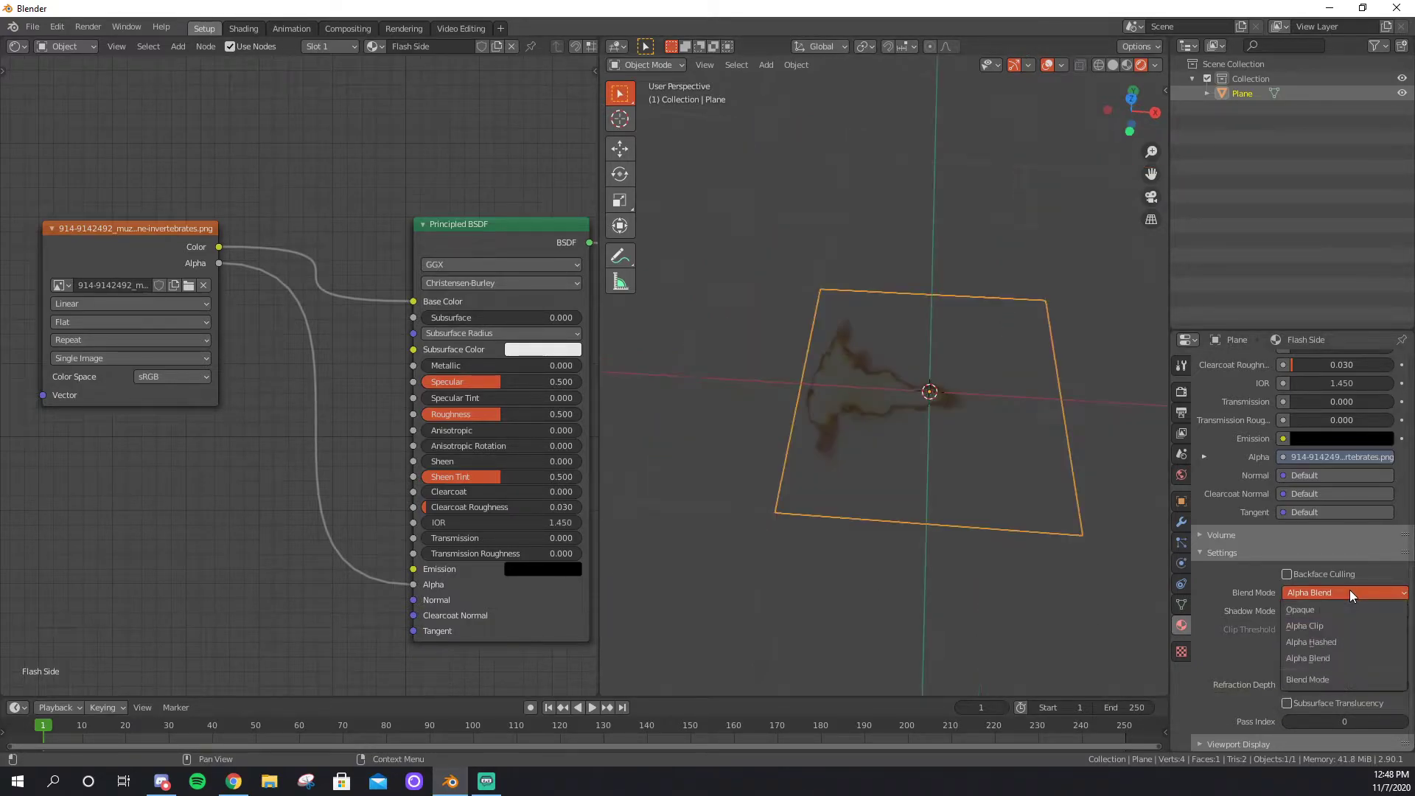
click(1350, 642)
scroll(1006, 543, up, 6)
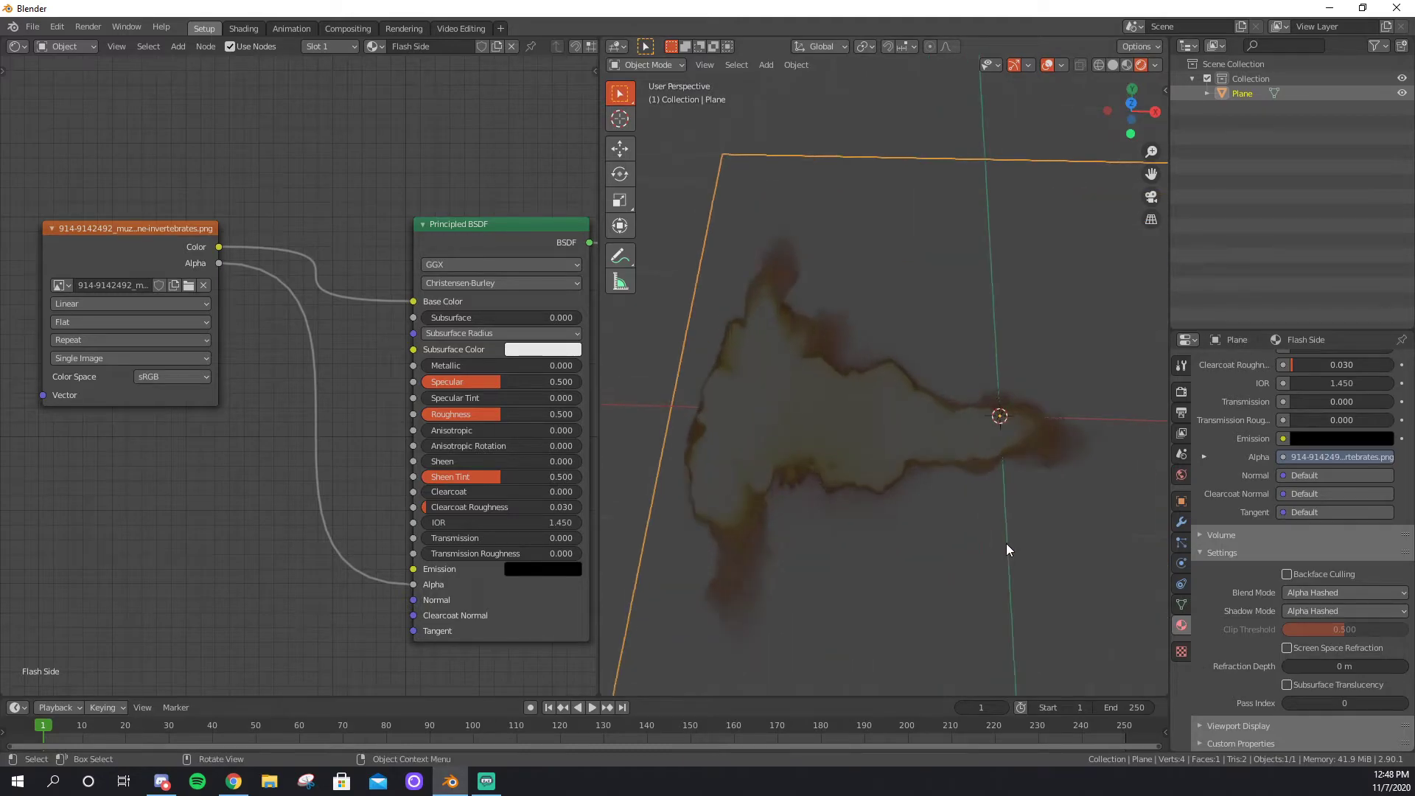
scroll(986, 555, up, 5)
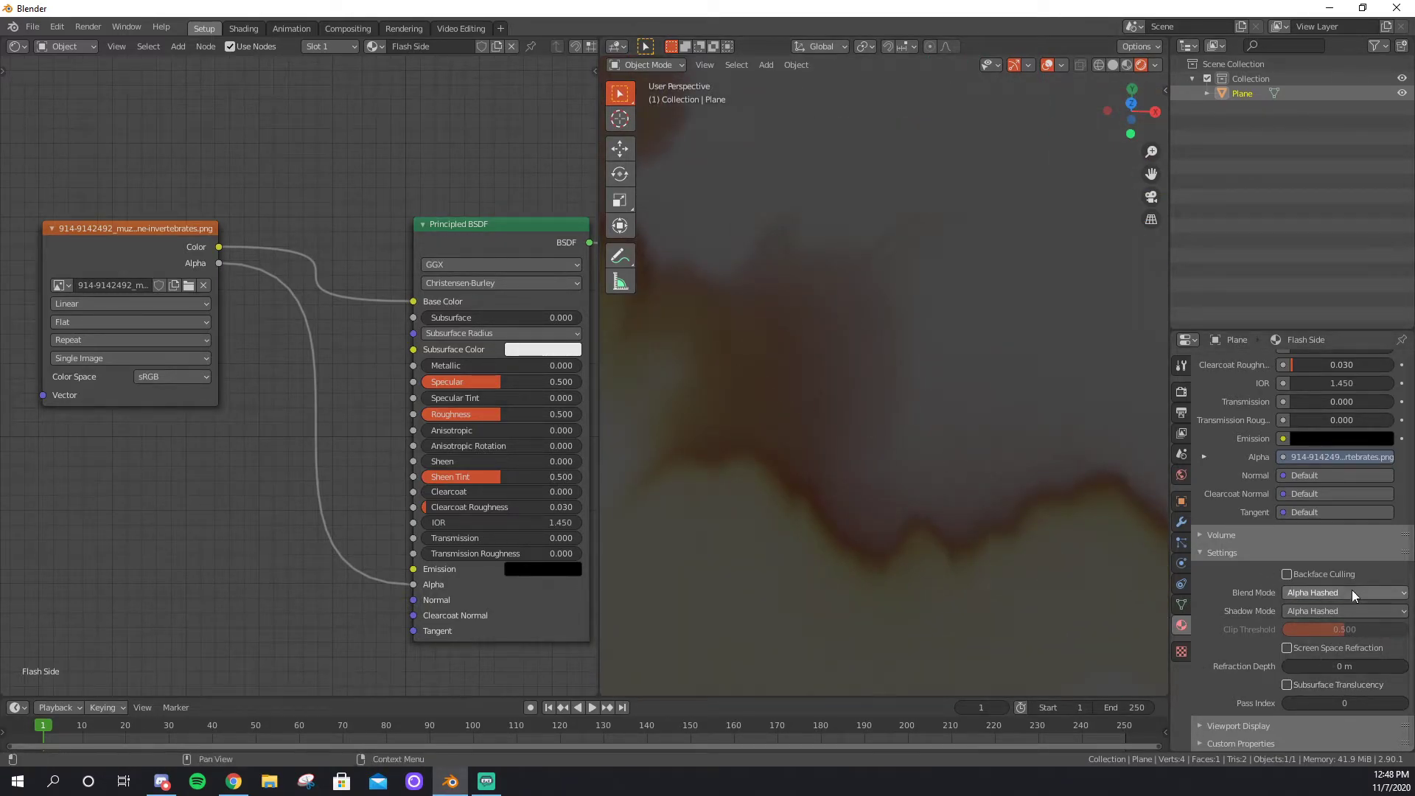
scroll(1098, 532, down, 3)
scroll(973, 508, up, 3)
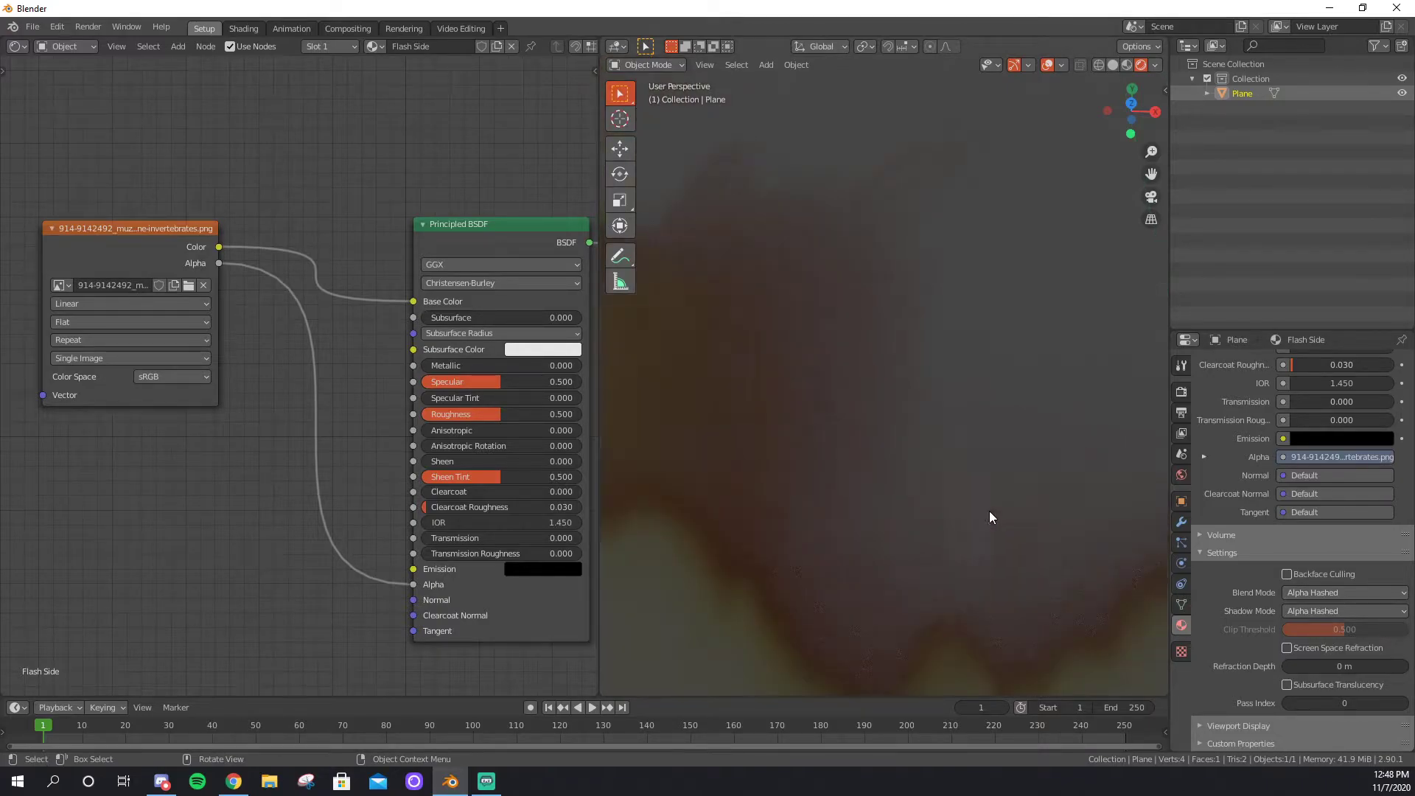
scroll(892, 524, down, 4)
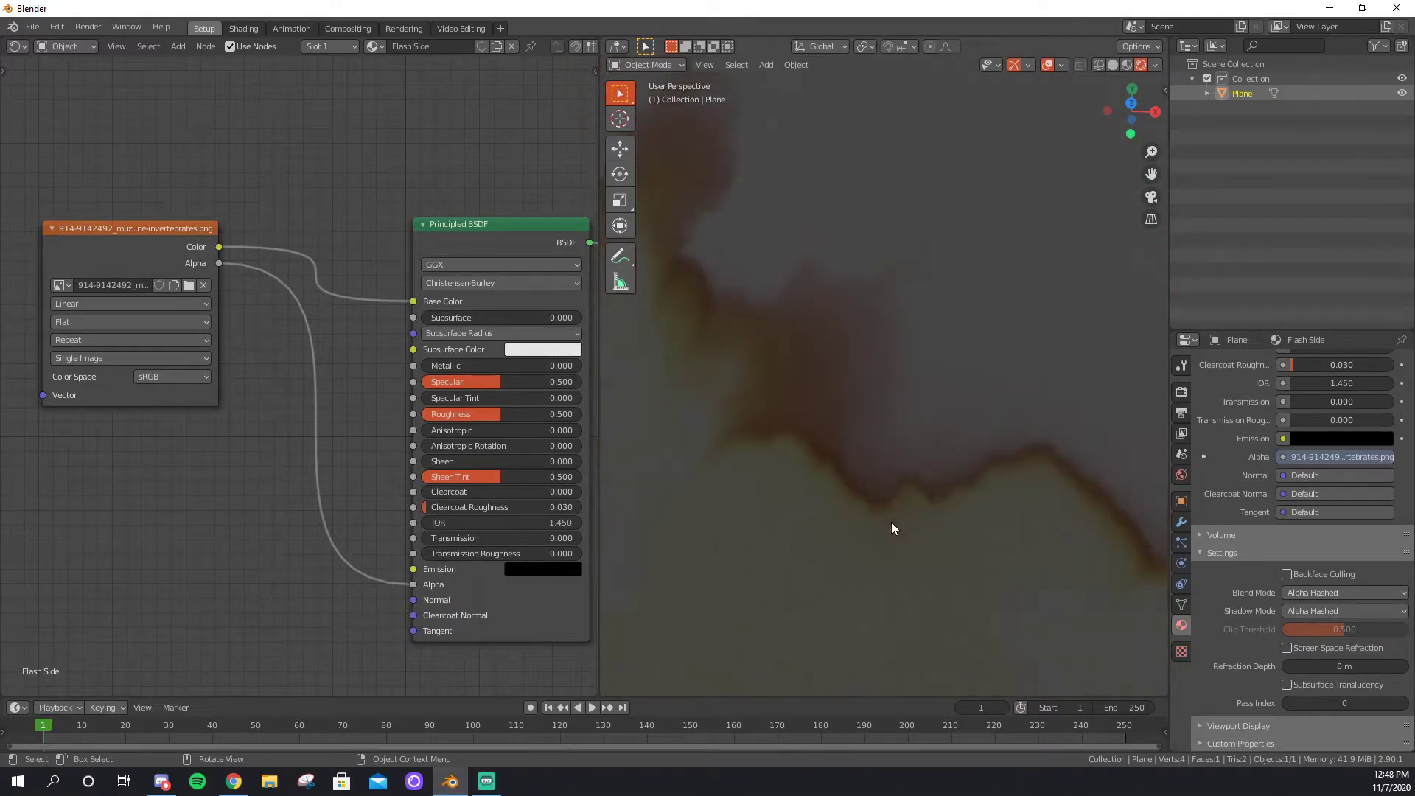
Return the blend mode to Alpha Blend and check the soft-edged flash from several angles.
click(1347, 591)
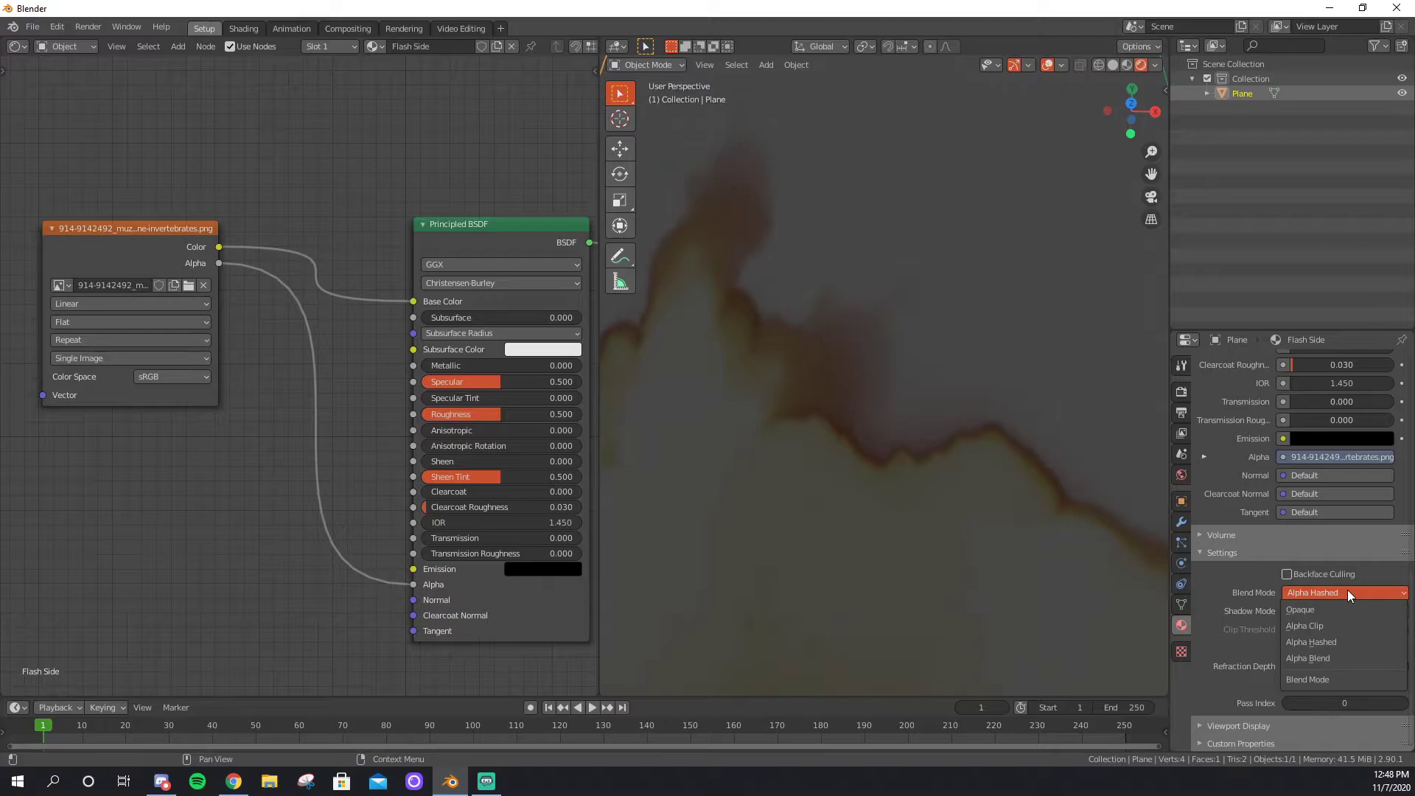
click(1352, 658)
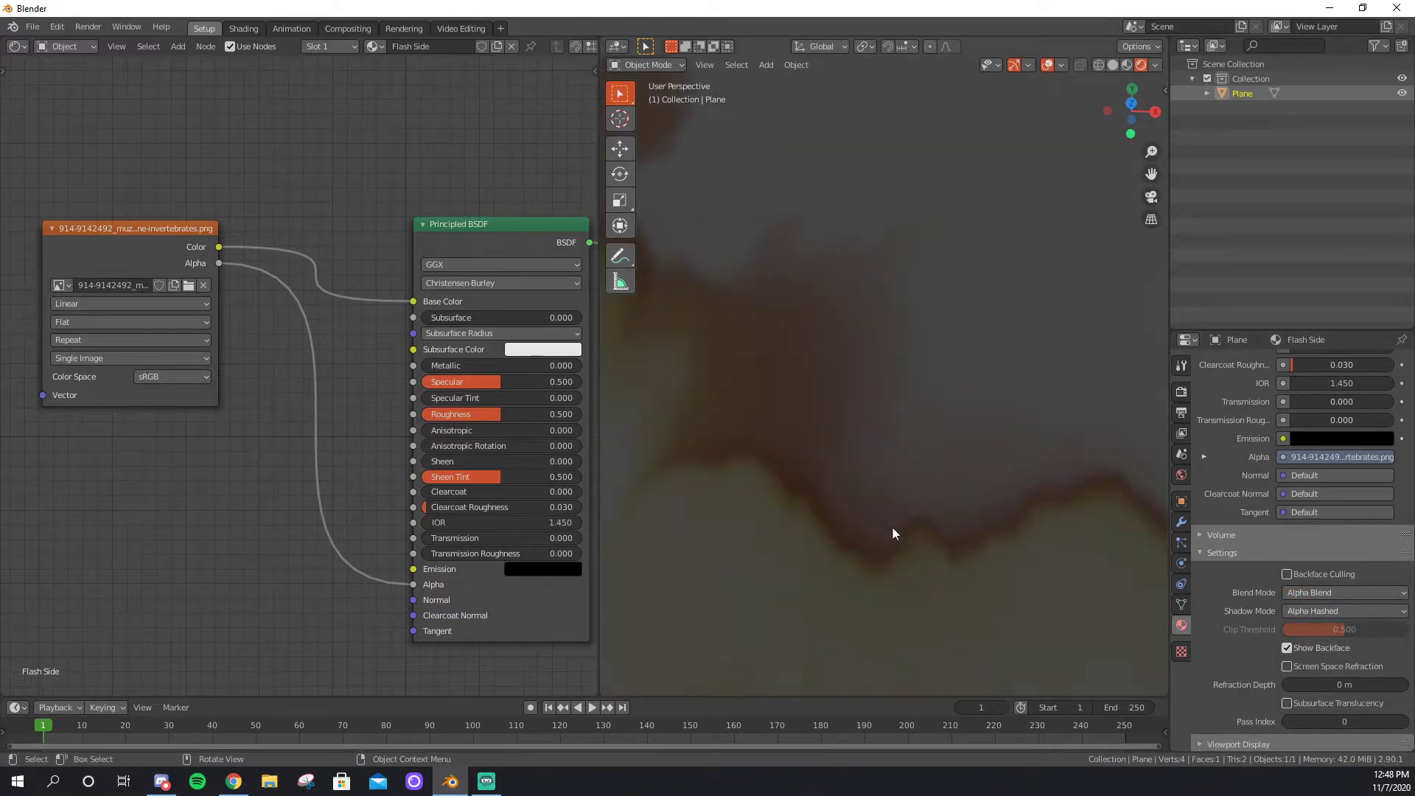
scroll(894, 531, down, 5)
middle_drag(919, 556, 1042, 563)
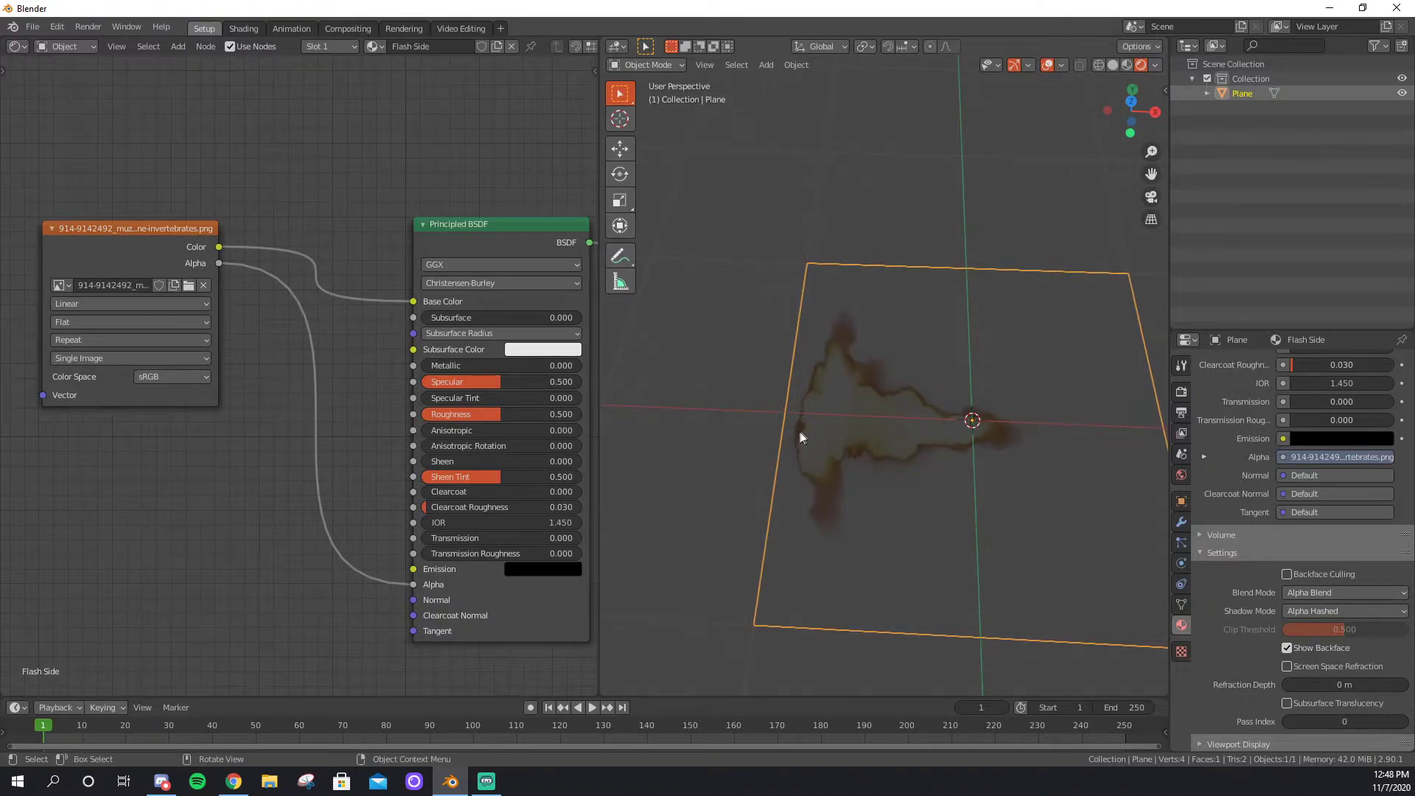
middle_drag(1026, 479, 877, 299)
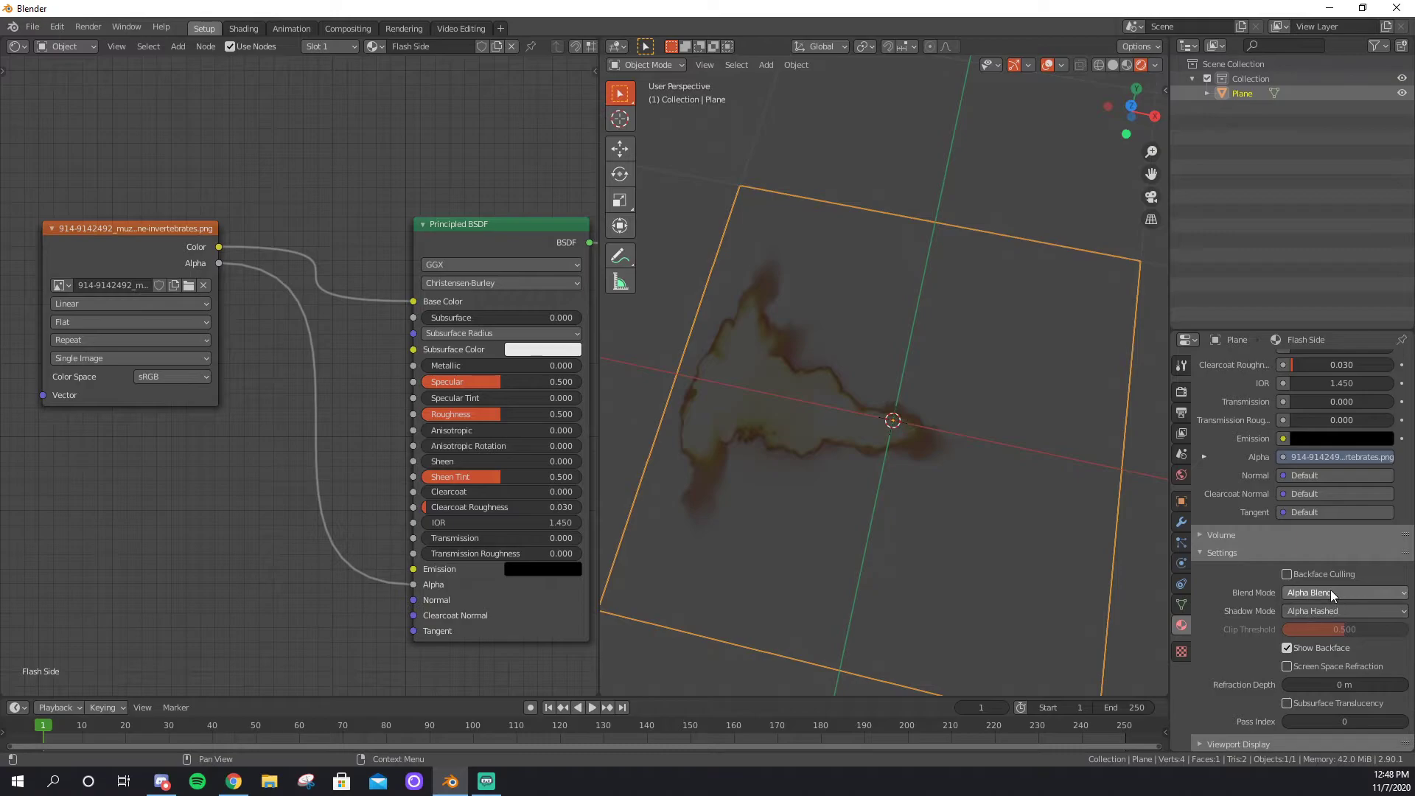
middle_drag(817, 488, 891, 484)
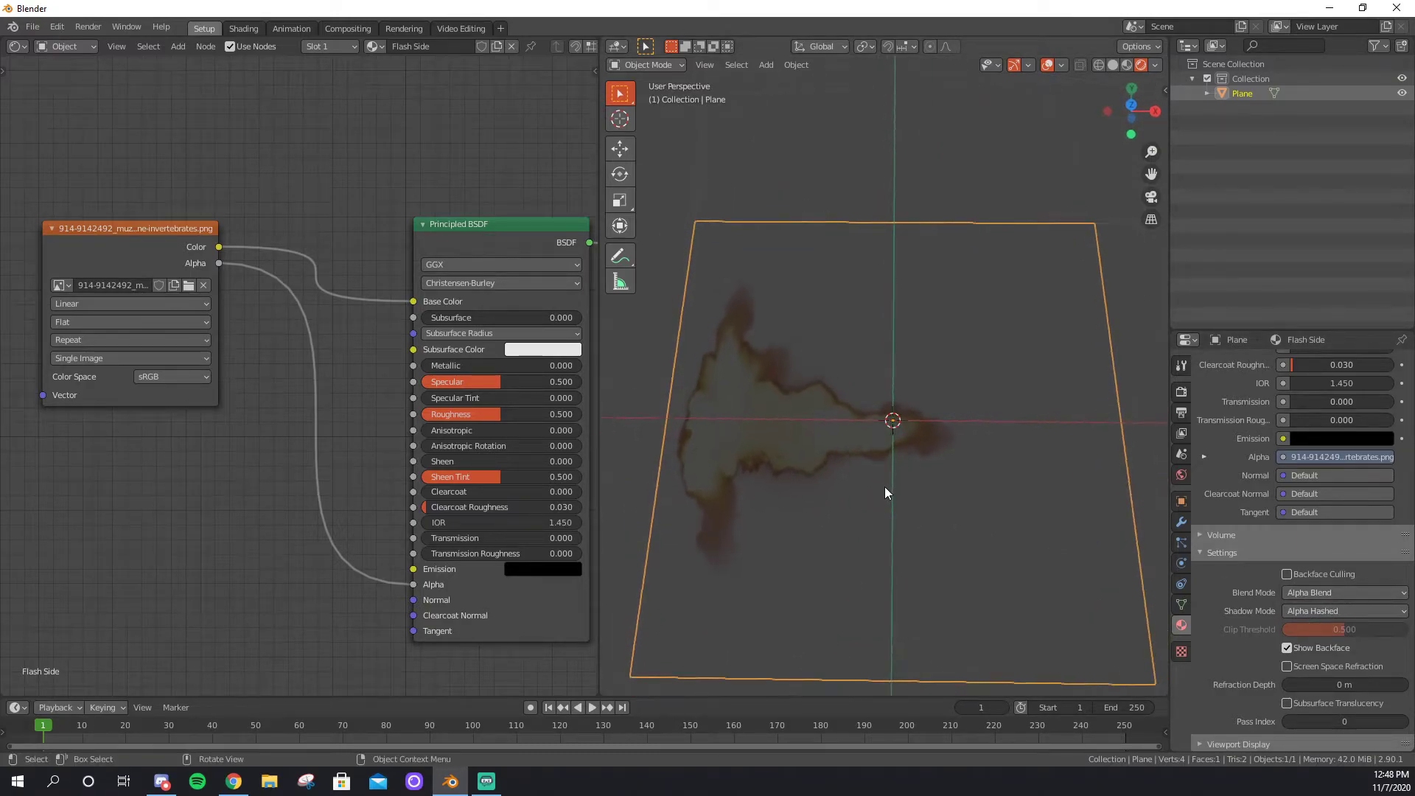
middle_drag(881, 467, 877, 529)
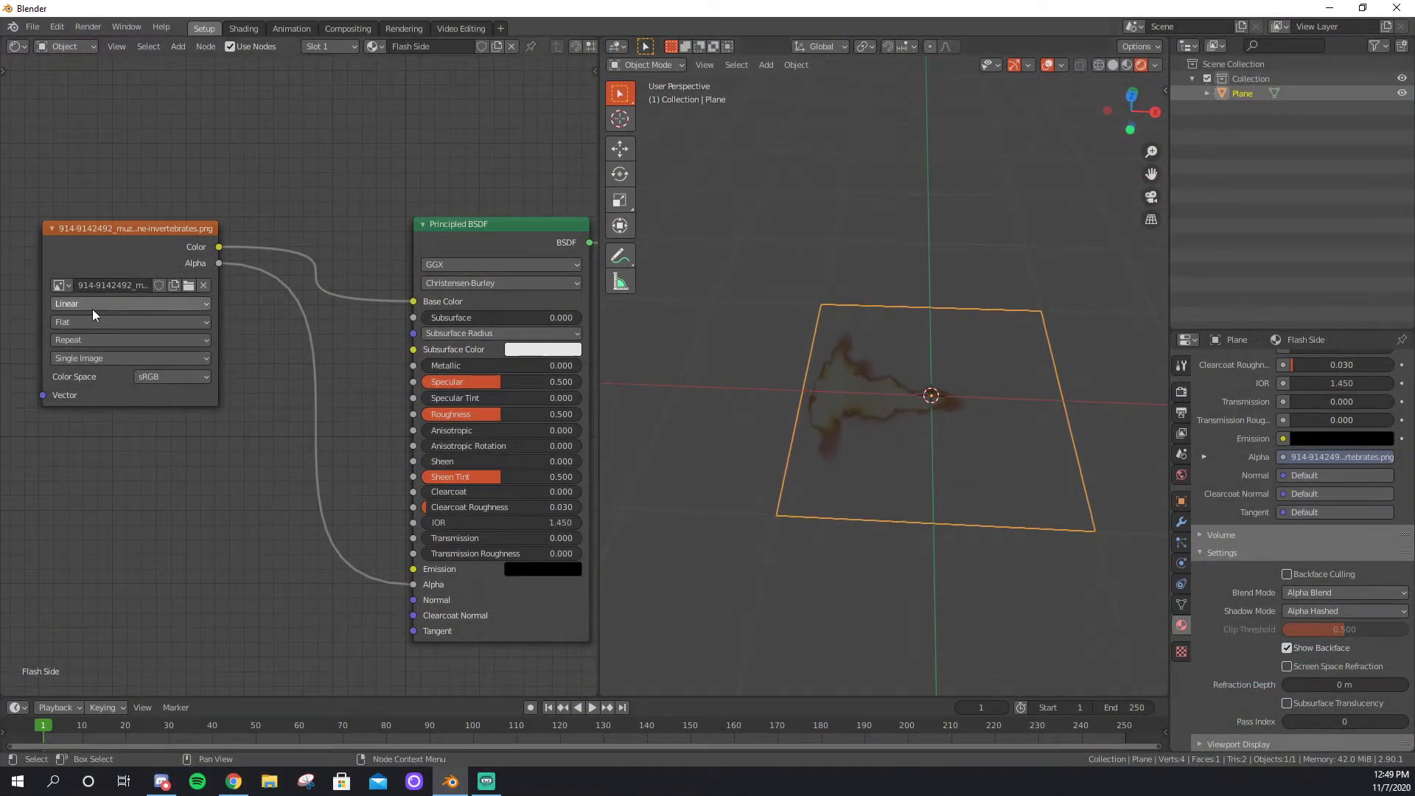
Connect the Image Texture Color output to the Principled BSDF Emission input.
drag(220, 247, 243, 252)
drag(330, 342, 407, 574)
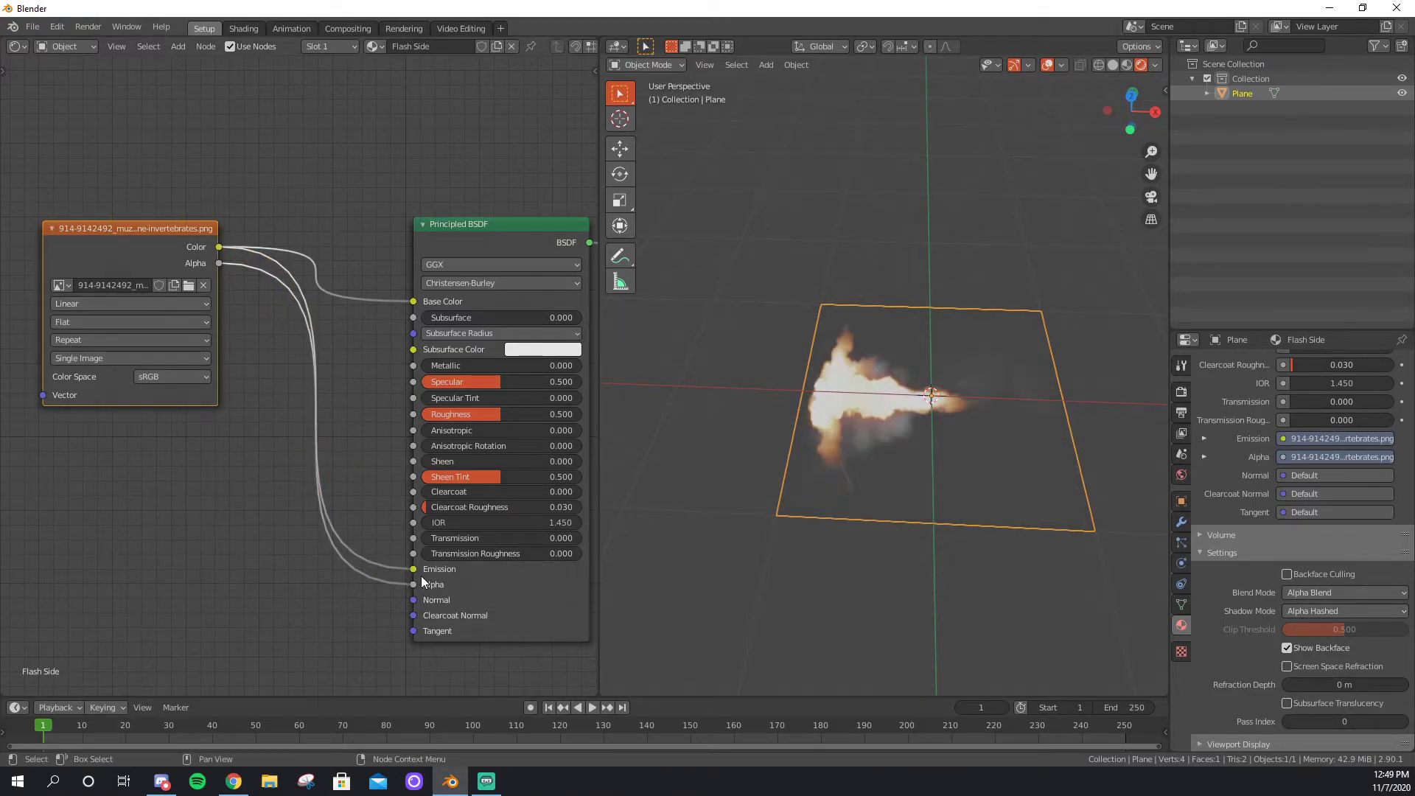
middle_drag(896, 472, 948, 502)
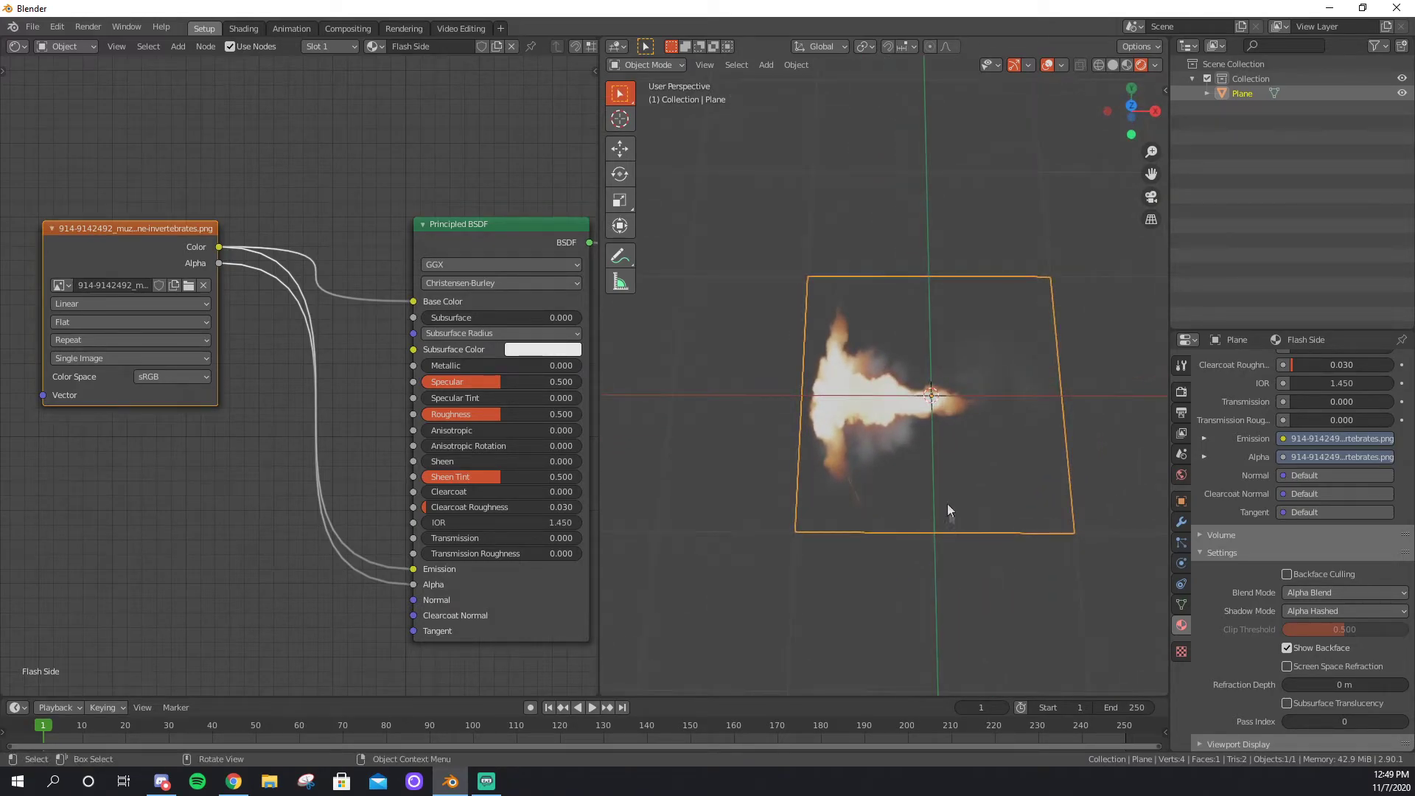
shift+middle_drag(981, 457, 801, 475)
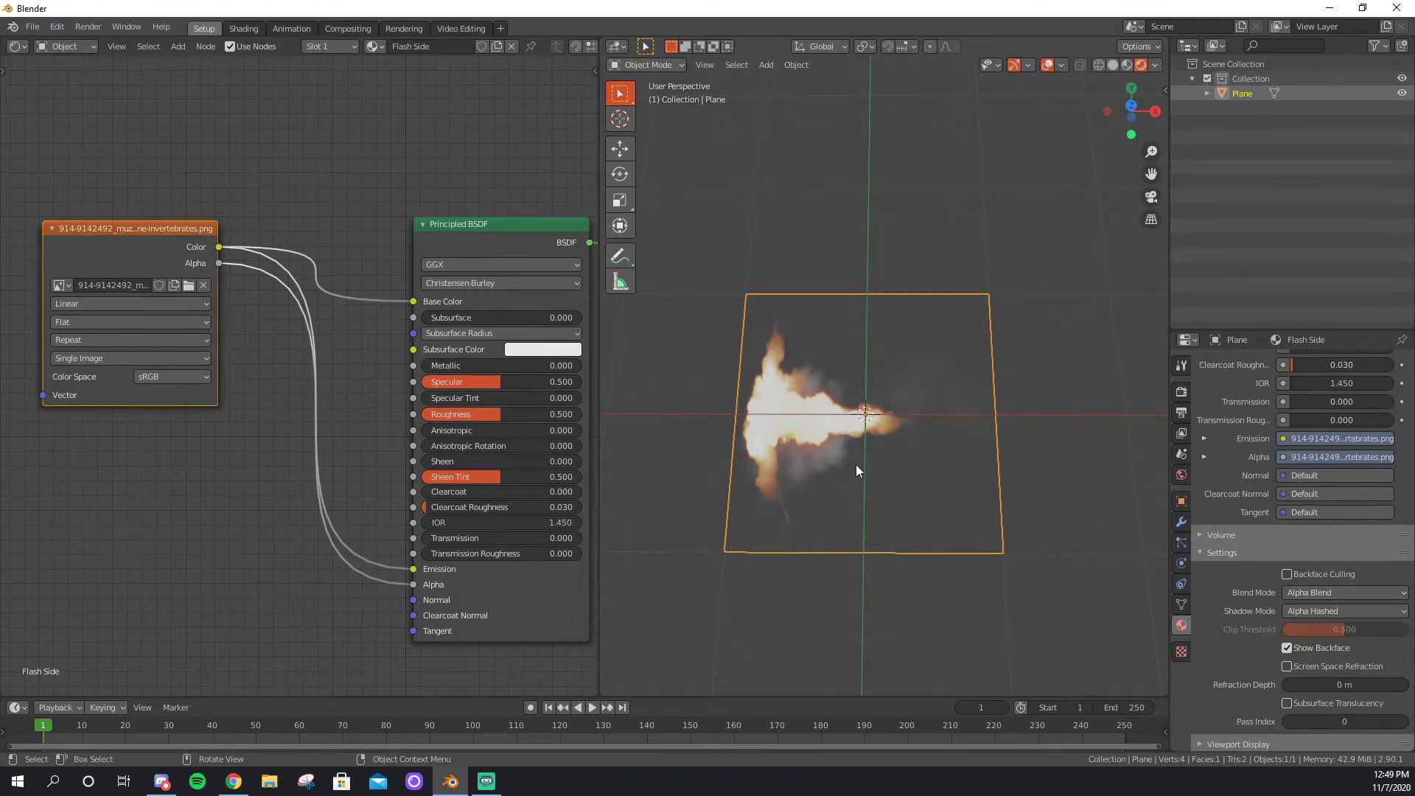
Scale the flash plane wider along the X axis.
key(s)
key(x)
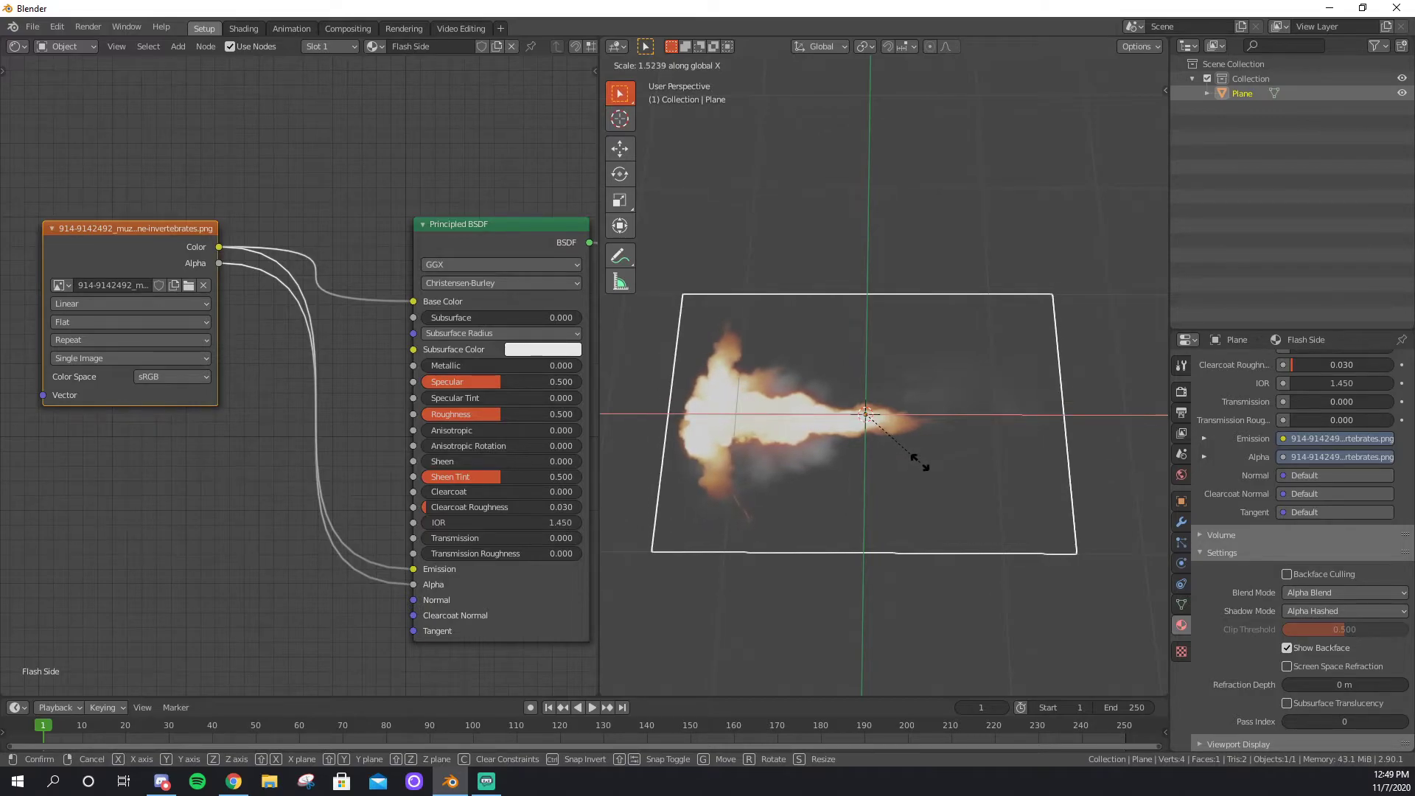
click(920, 462)
middle_drag(823, 523, 891, 498)
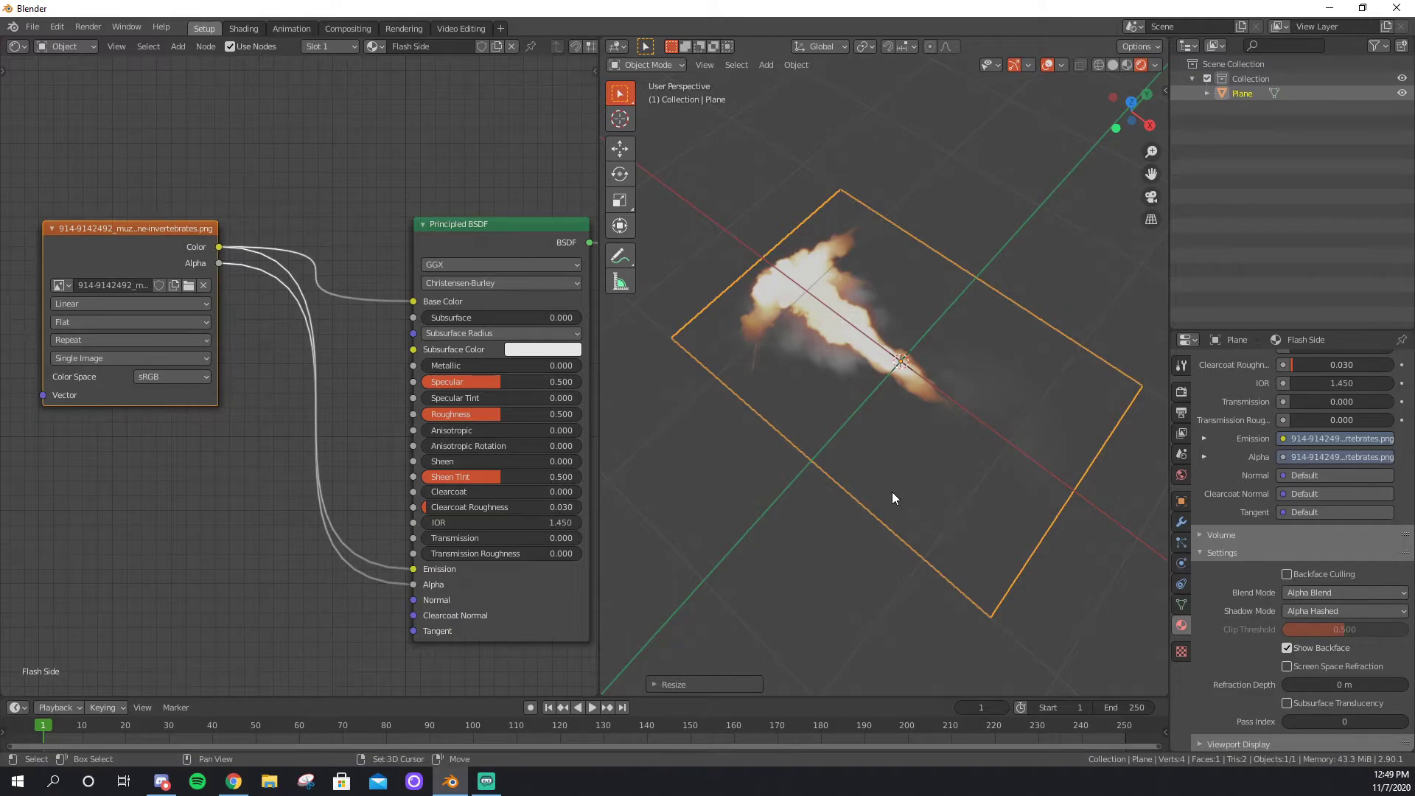
Duplicate the plane and rotate the copy 90° about X to cross it.
key(shift+d)
key(r)
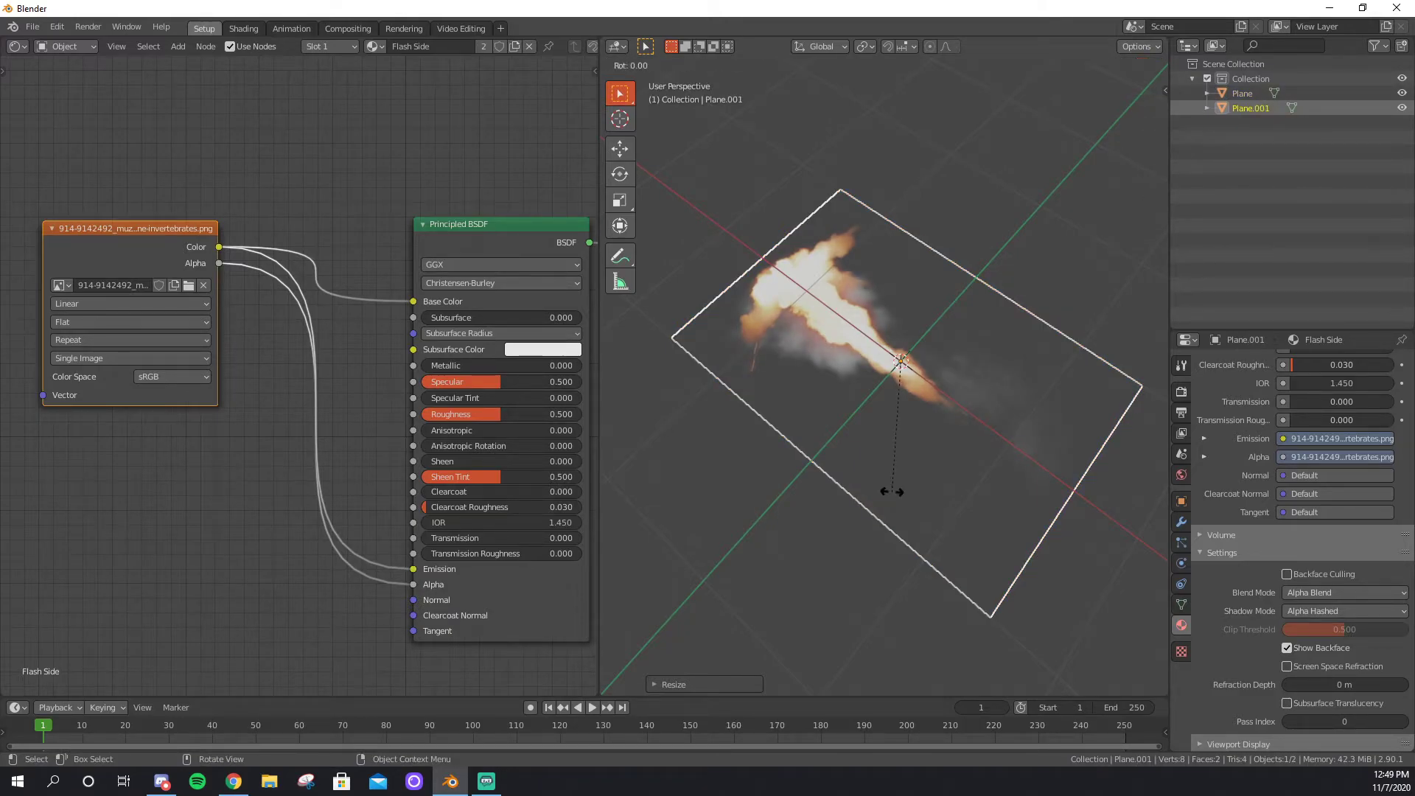
text(x90)
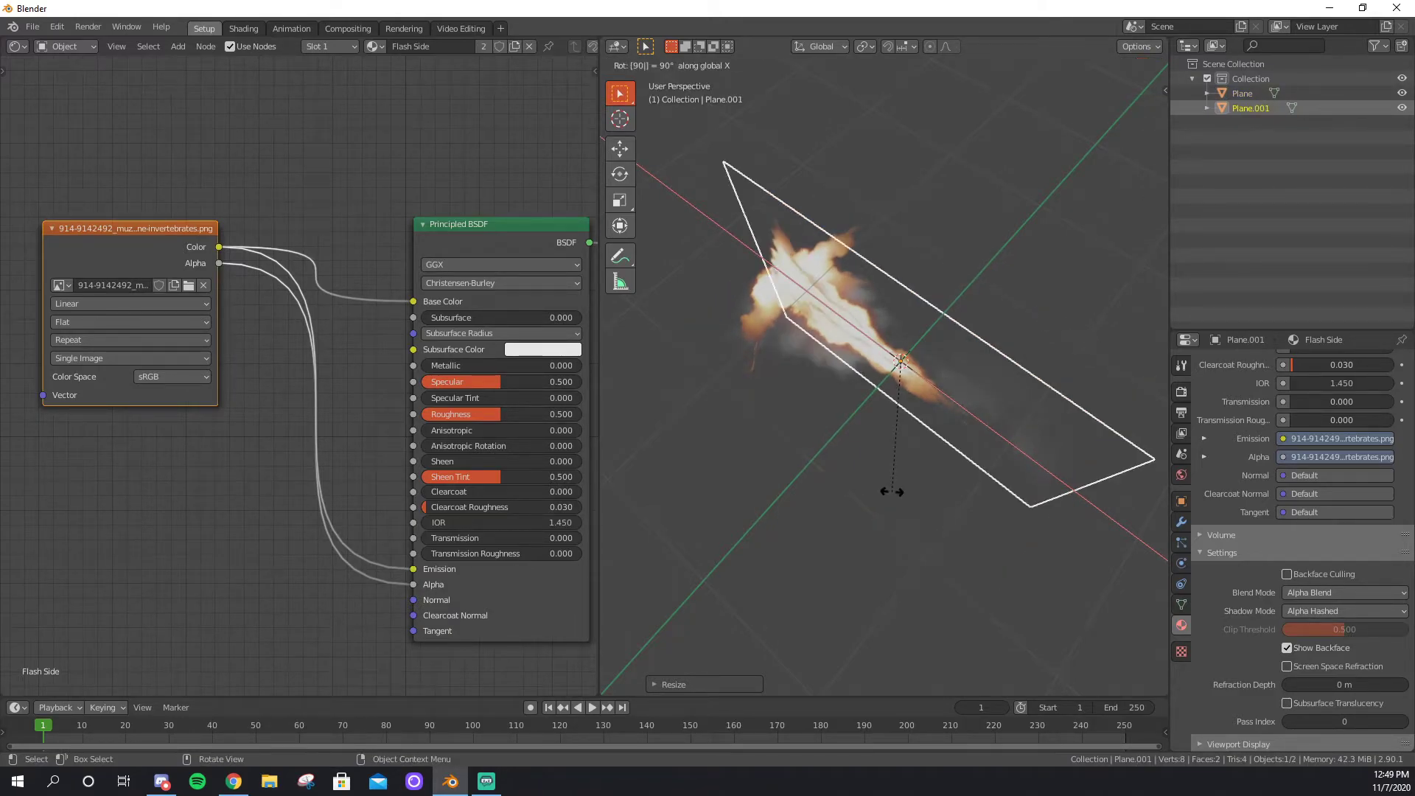
key(Return)
middle_drag(854, 568, 937, 544)
Select both planes and tilt them together 45° about X.
shift+click(820, 480)
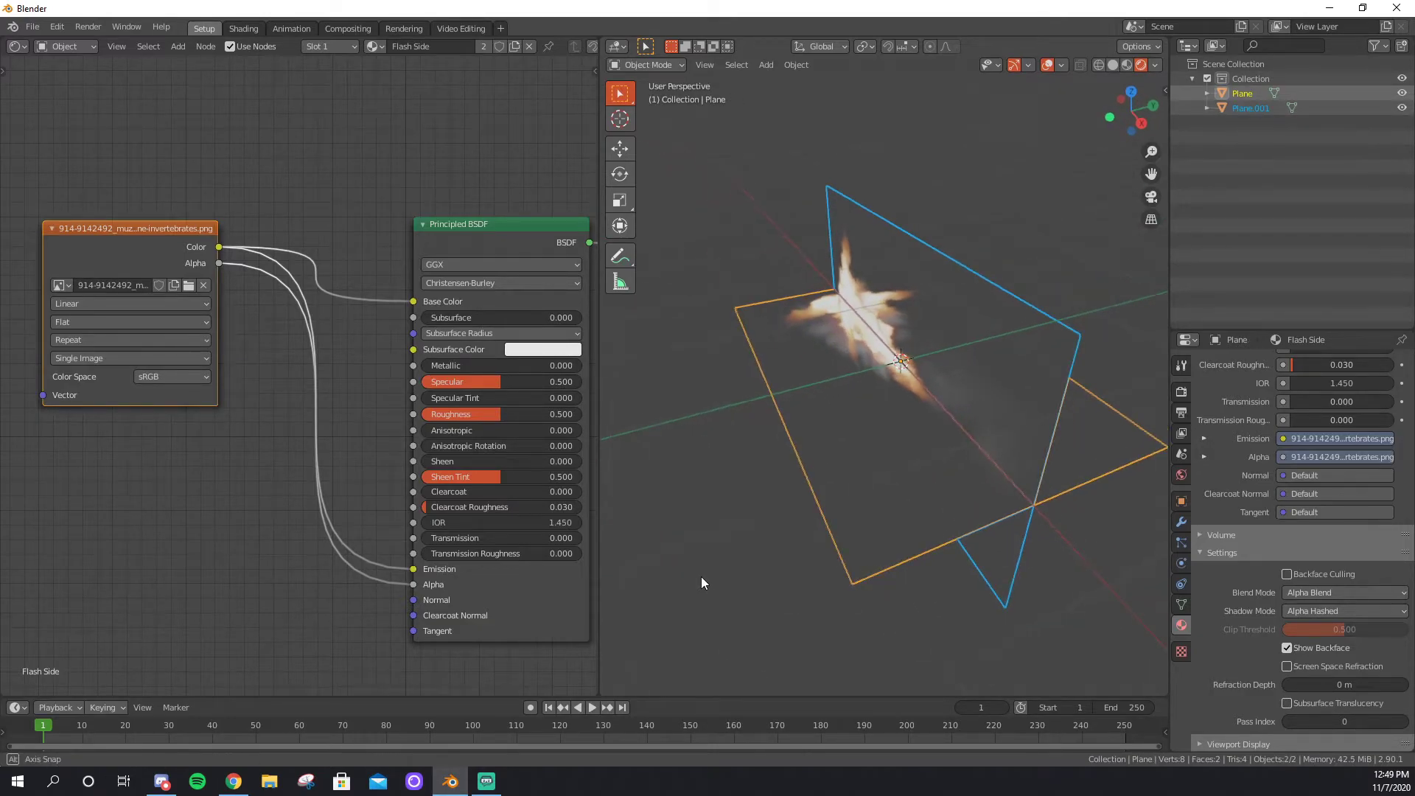
key(r)
text(x)
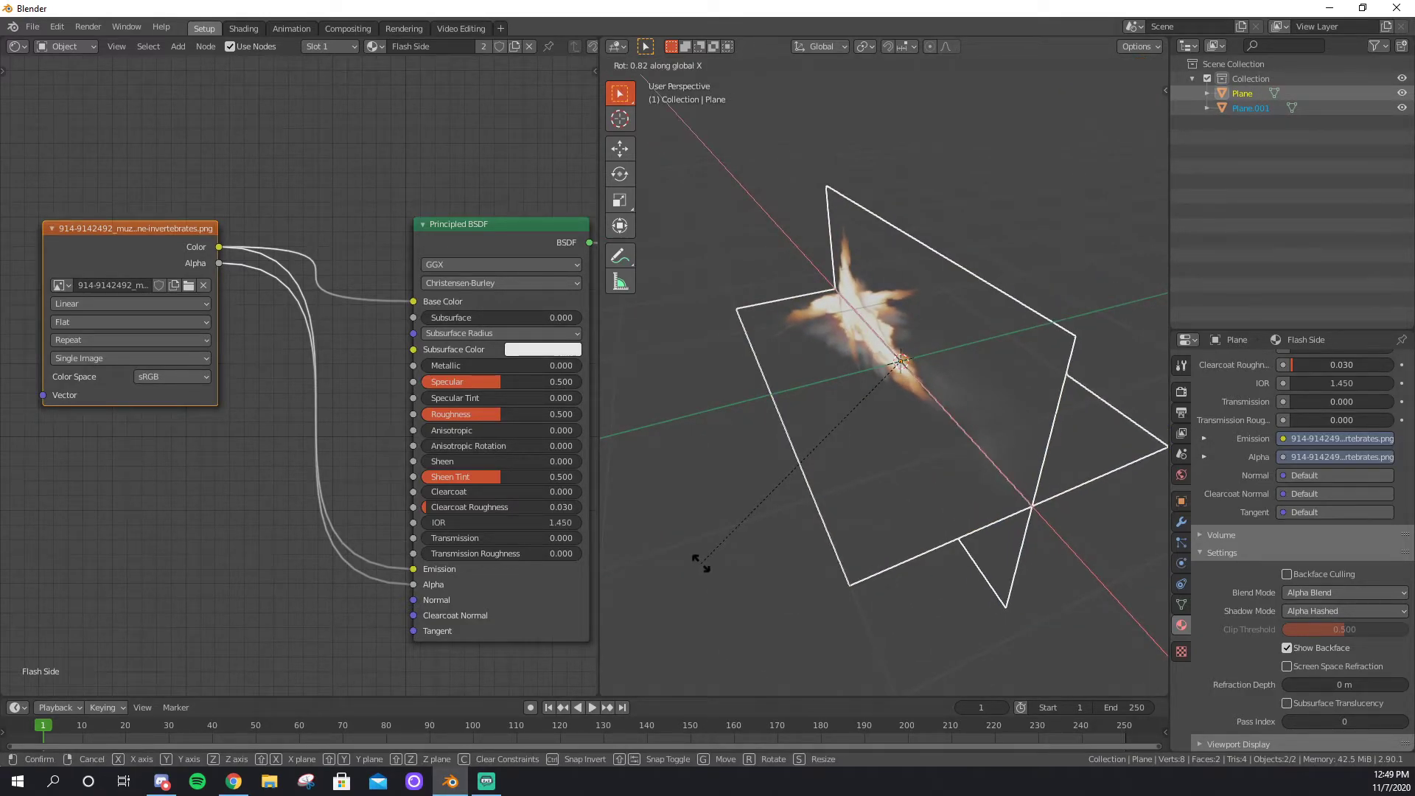
text(45)
key(Return)
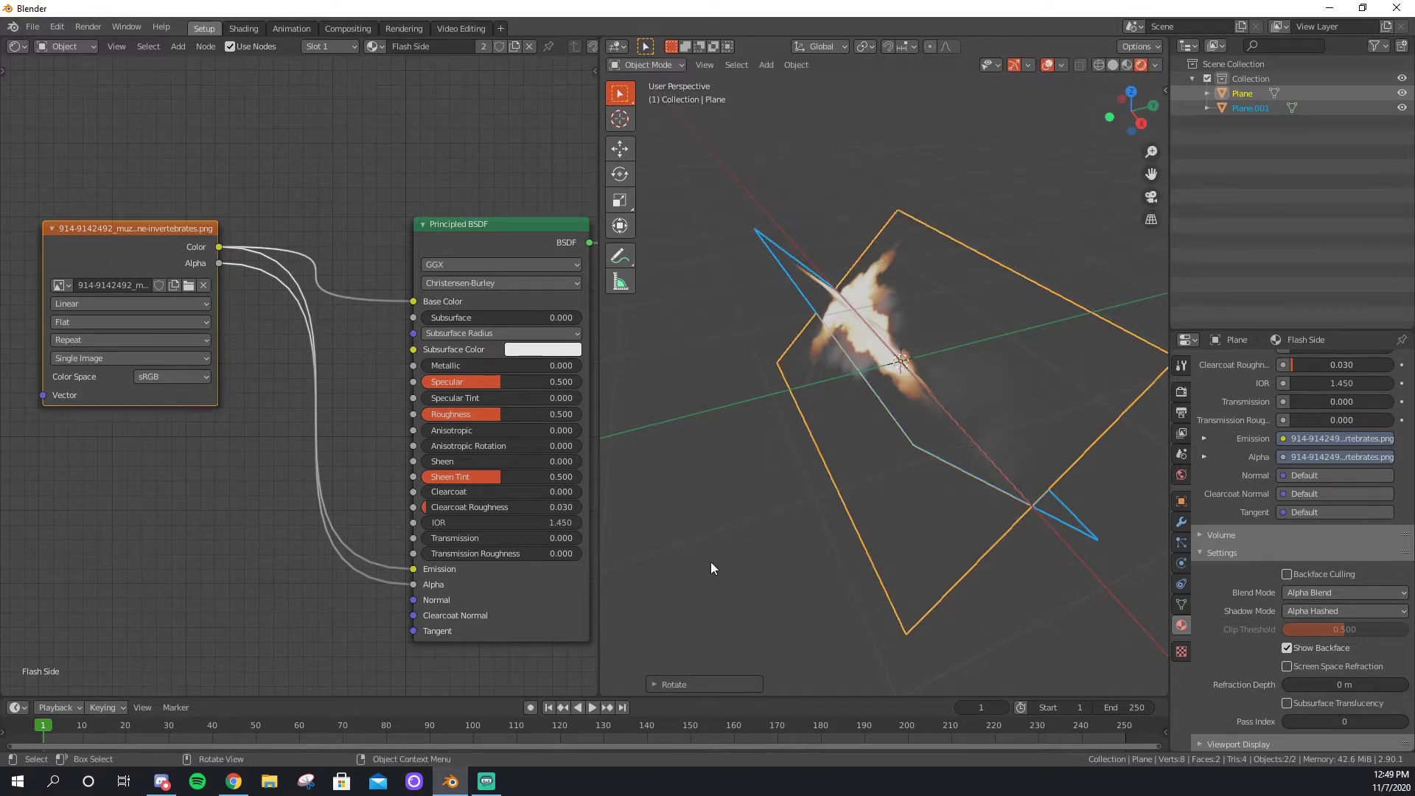
middle_drag(711, 561, 988, 578)
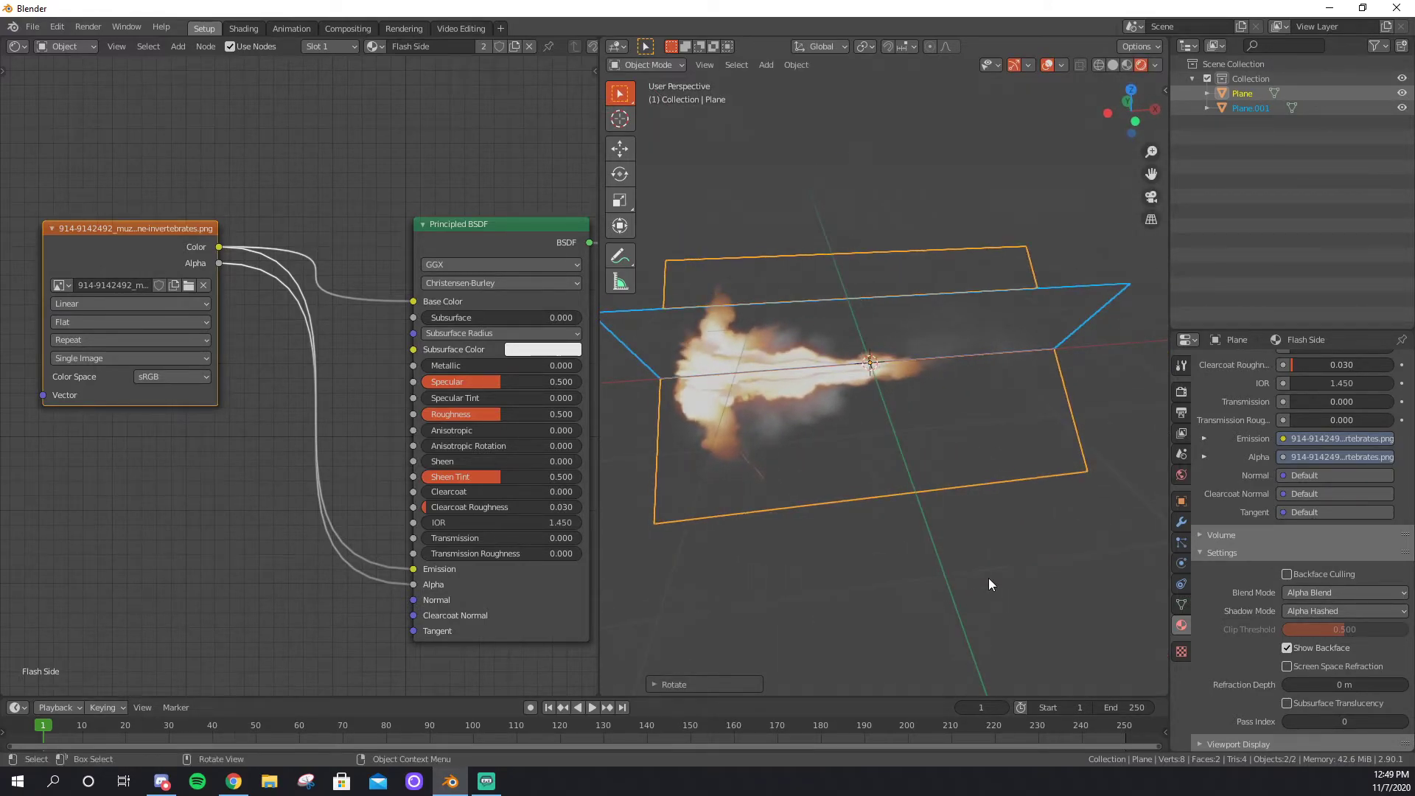
click(765, 65)
Add a new plane and rotate it 90° about Y to stand upright.
mouse_move(763, 78)
click(944, 82)
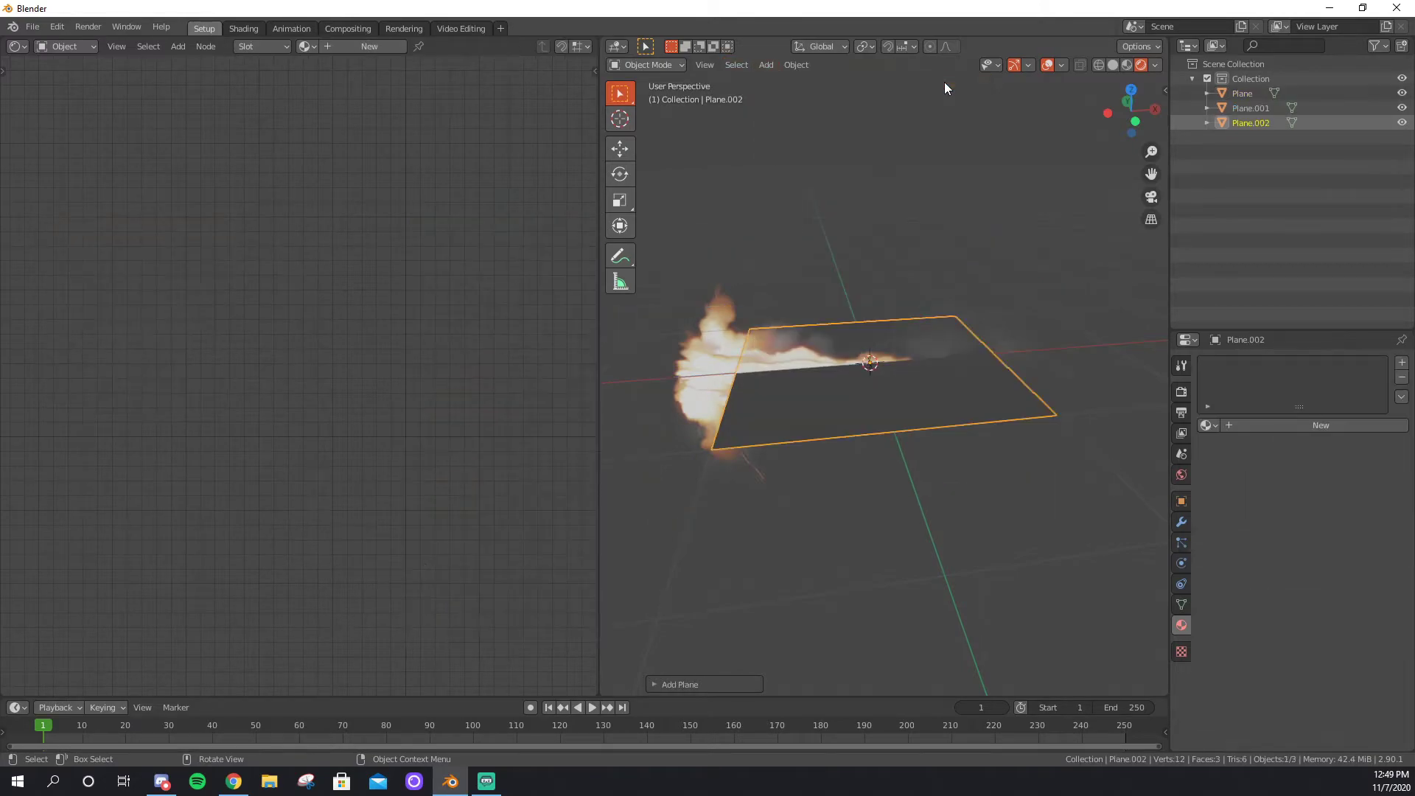
middle_drag(938, 511, 964, 576)
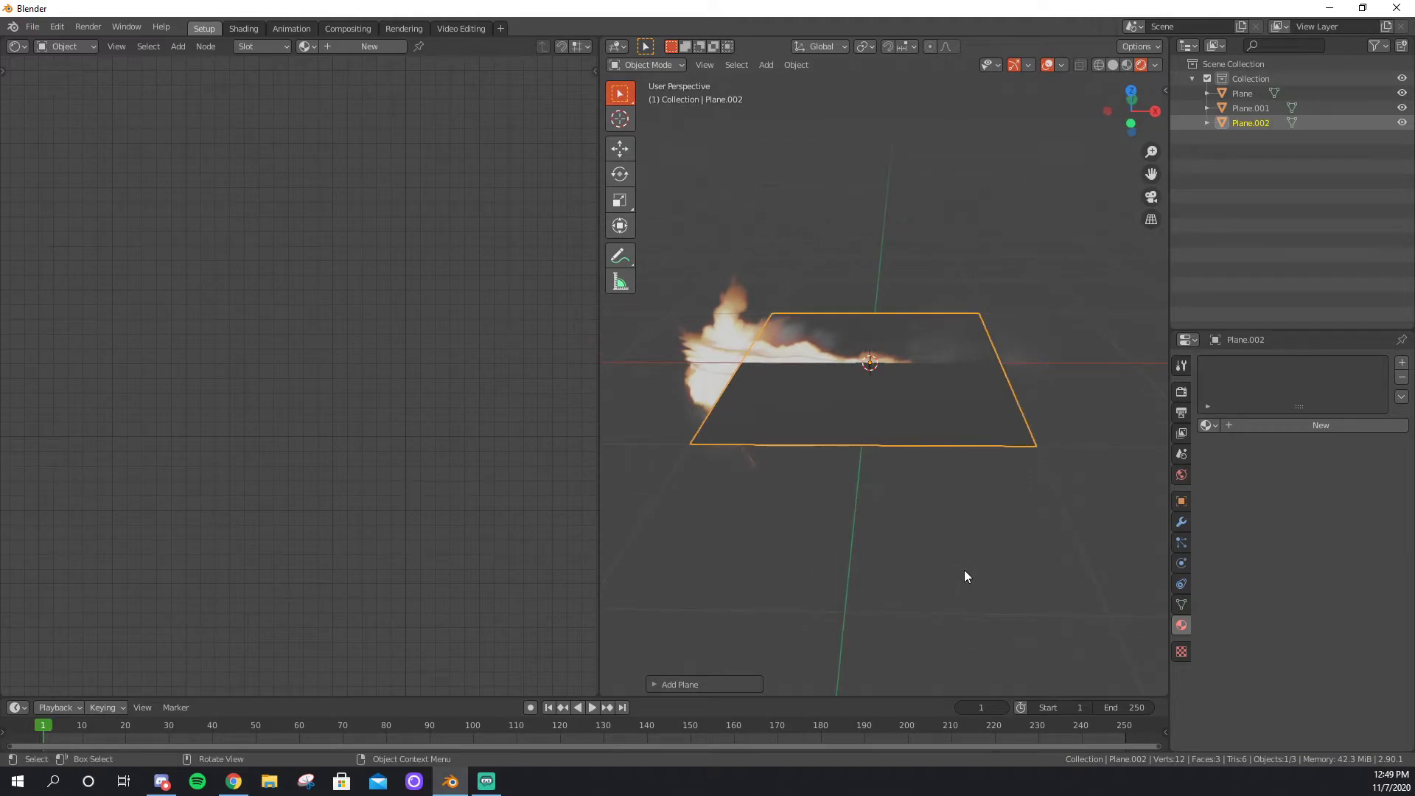
text(r)
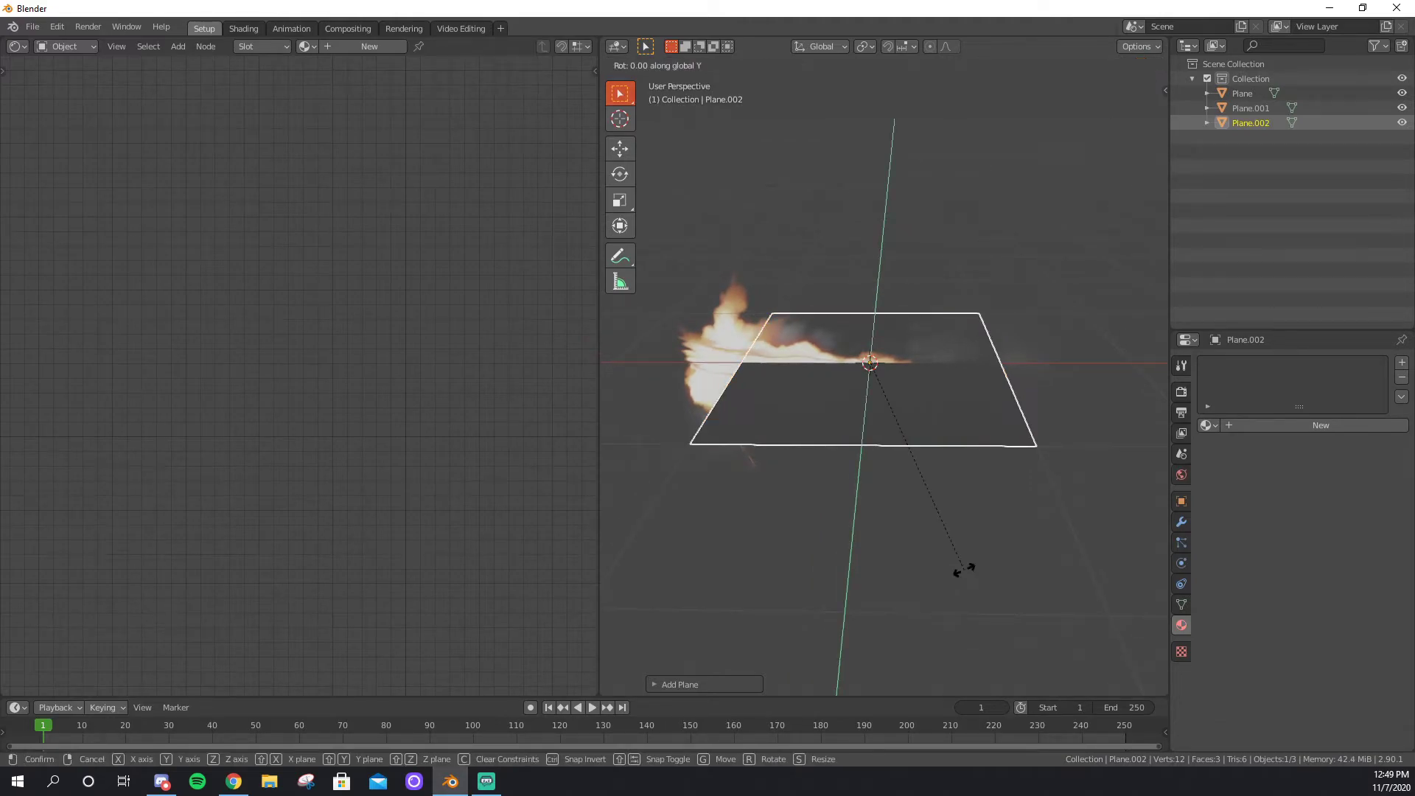
text(y90)
key(Return)
Move Plane.002 along X away from the flash's tip and give it a new material.
middle_drag(968, 576, 970, 565)
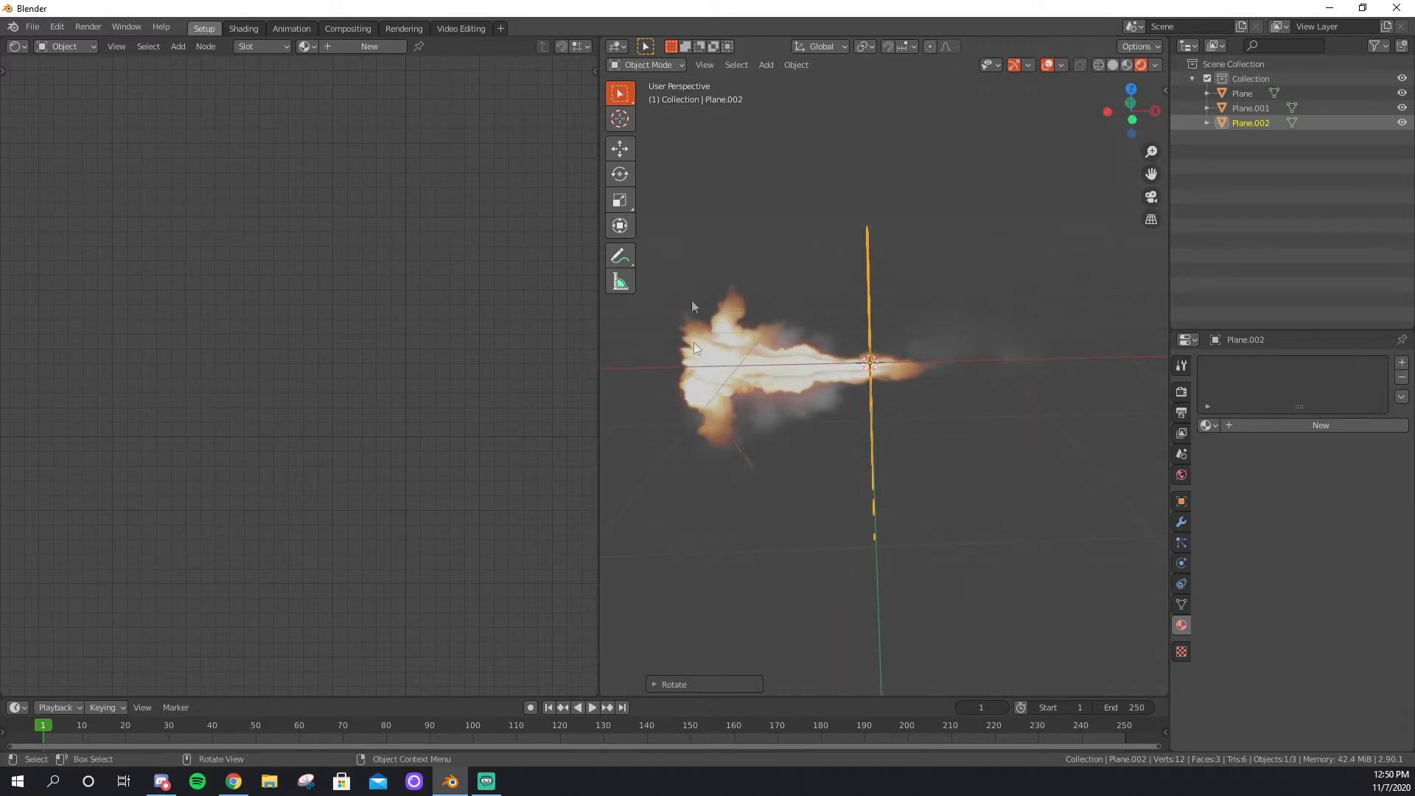
middle_drag(710, 553, 788, 558)
key(g)
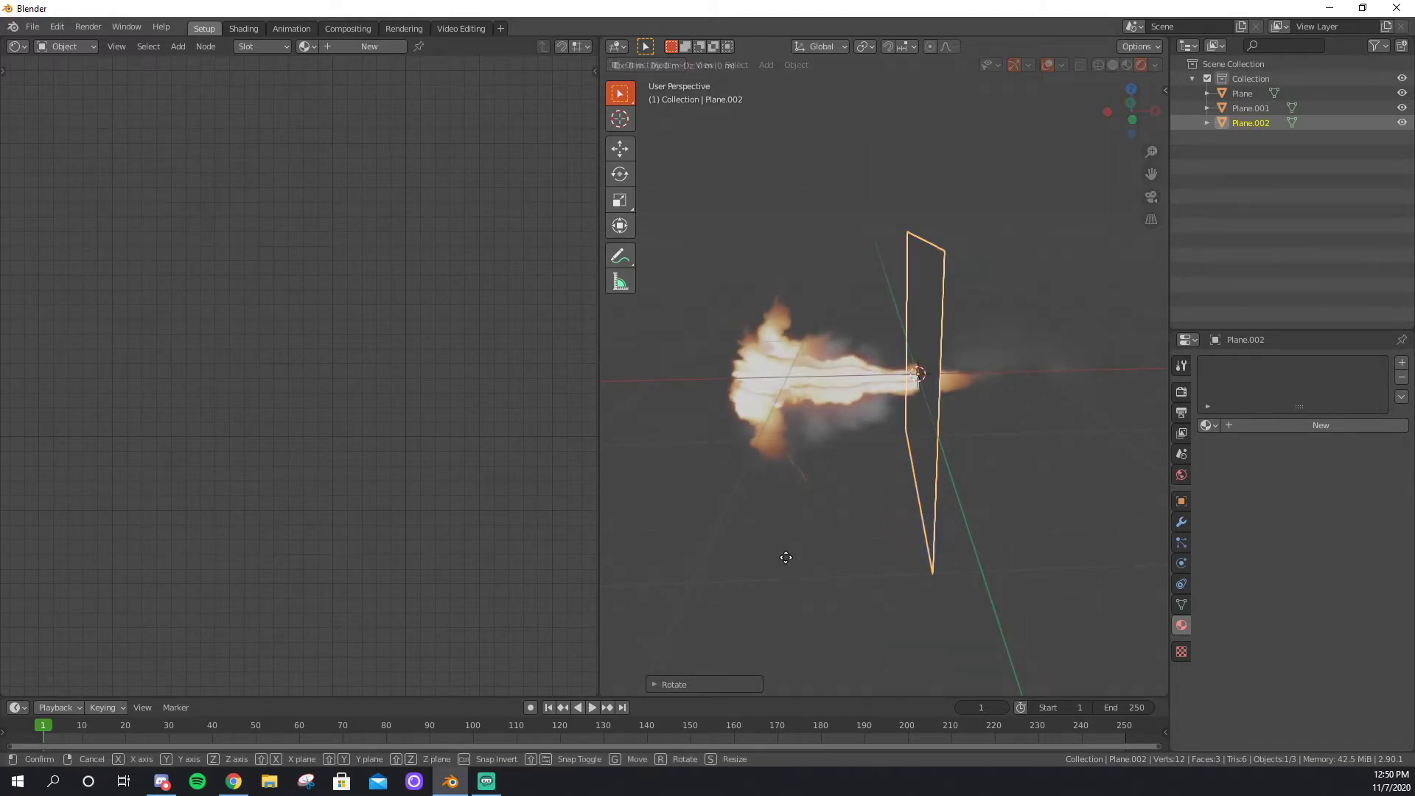
key(x)
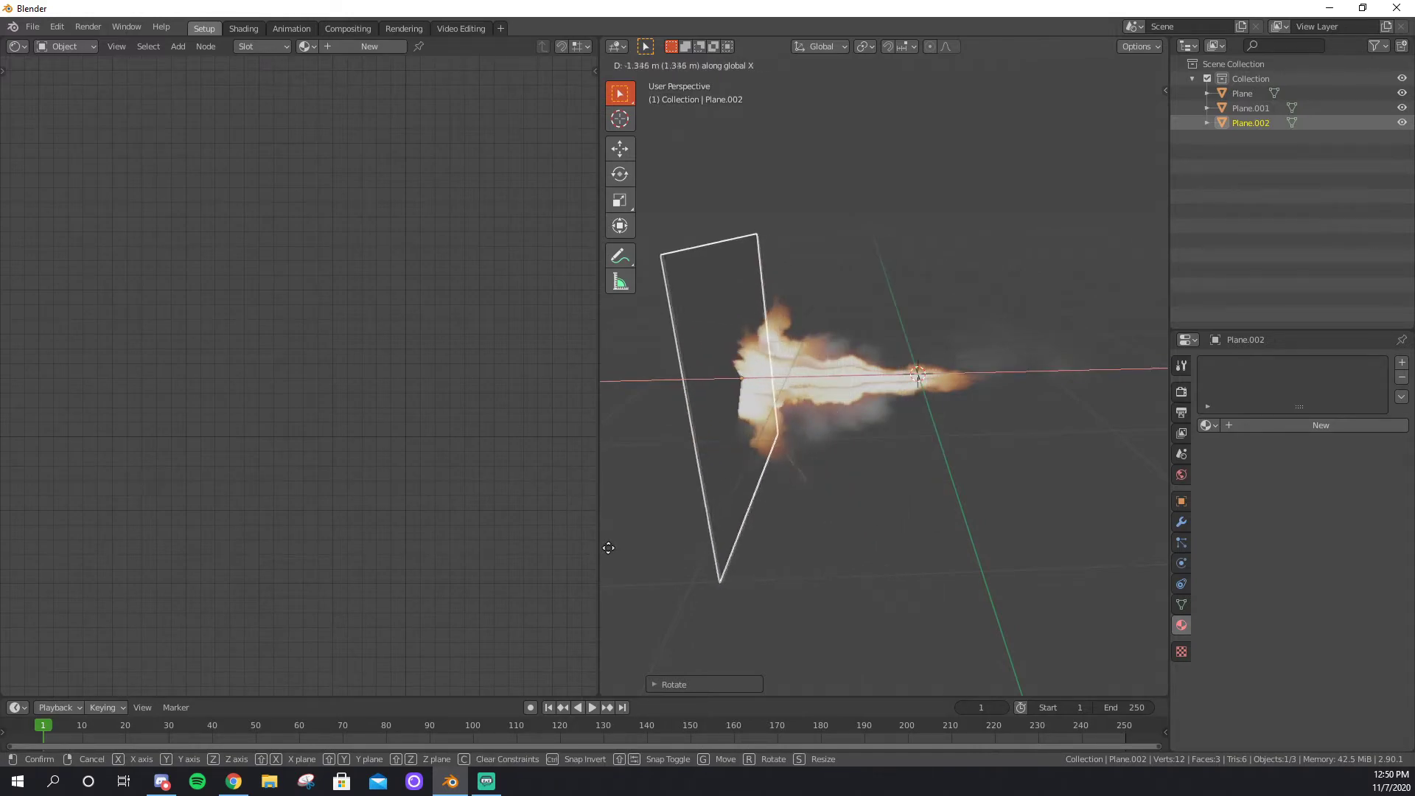
click(604, 535)
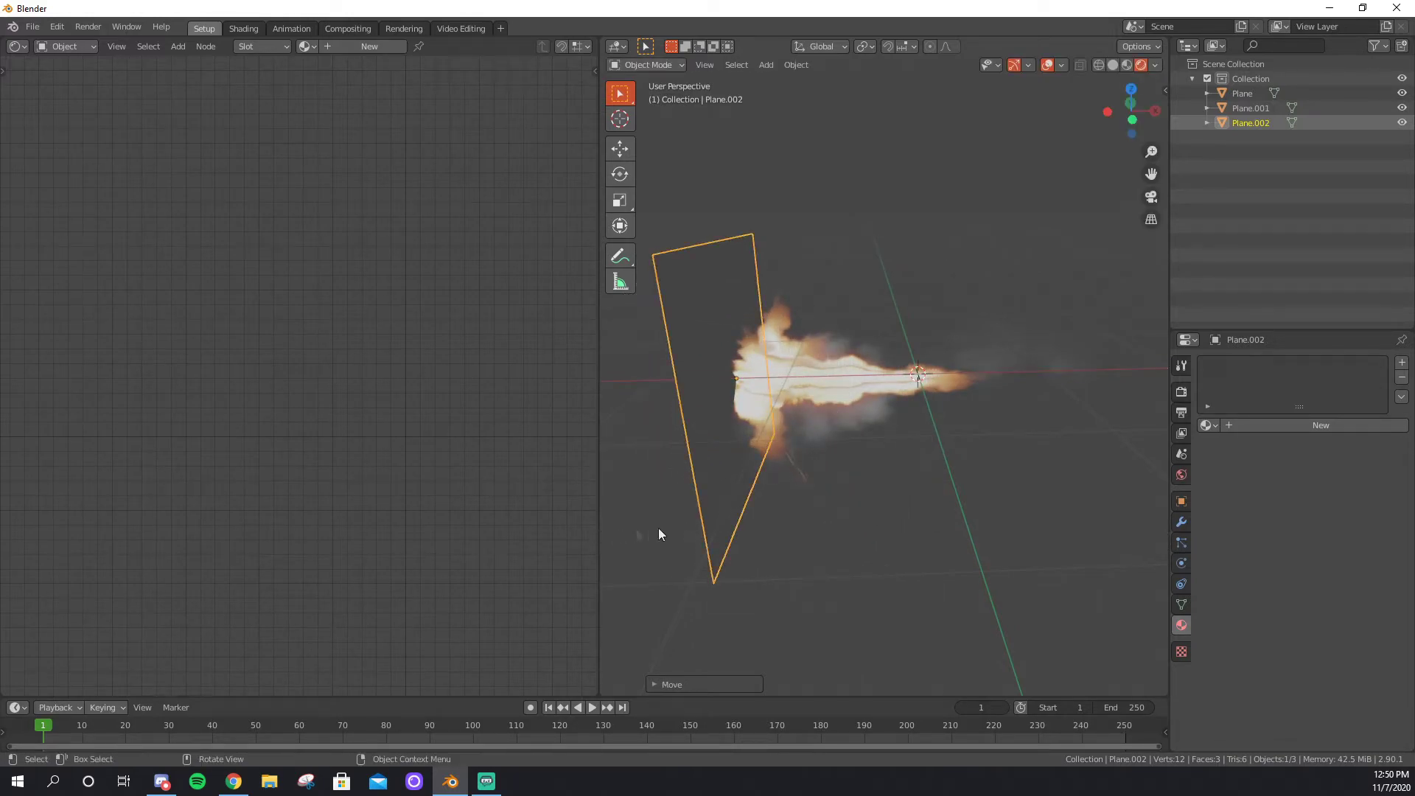
middle_drag(658, 527, 843, 511)
middle_drag(811, 373, 825, 429)
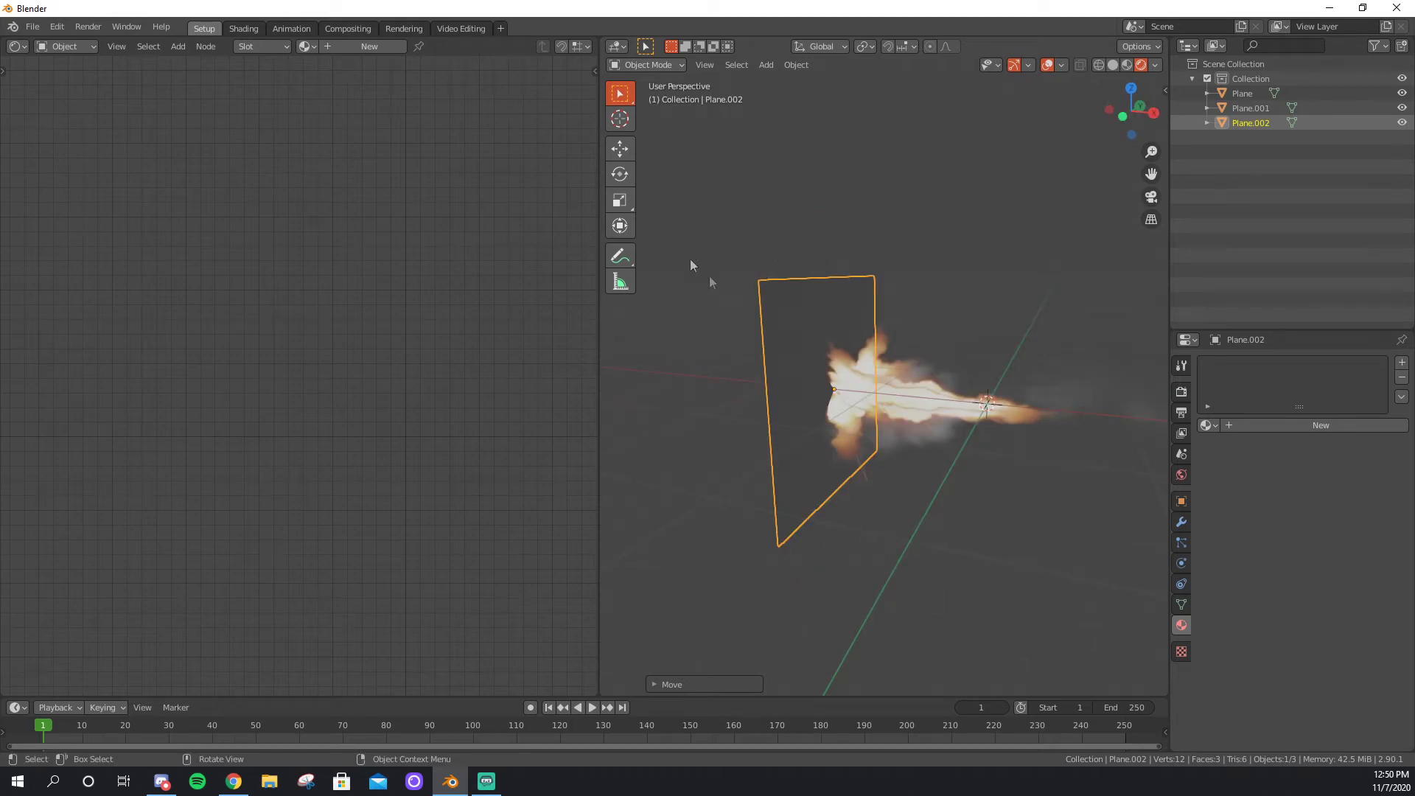
click(351, 46)
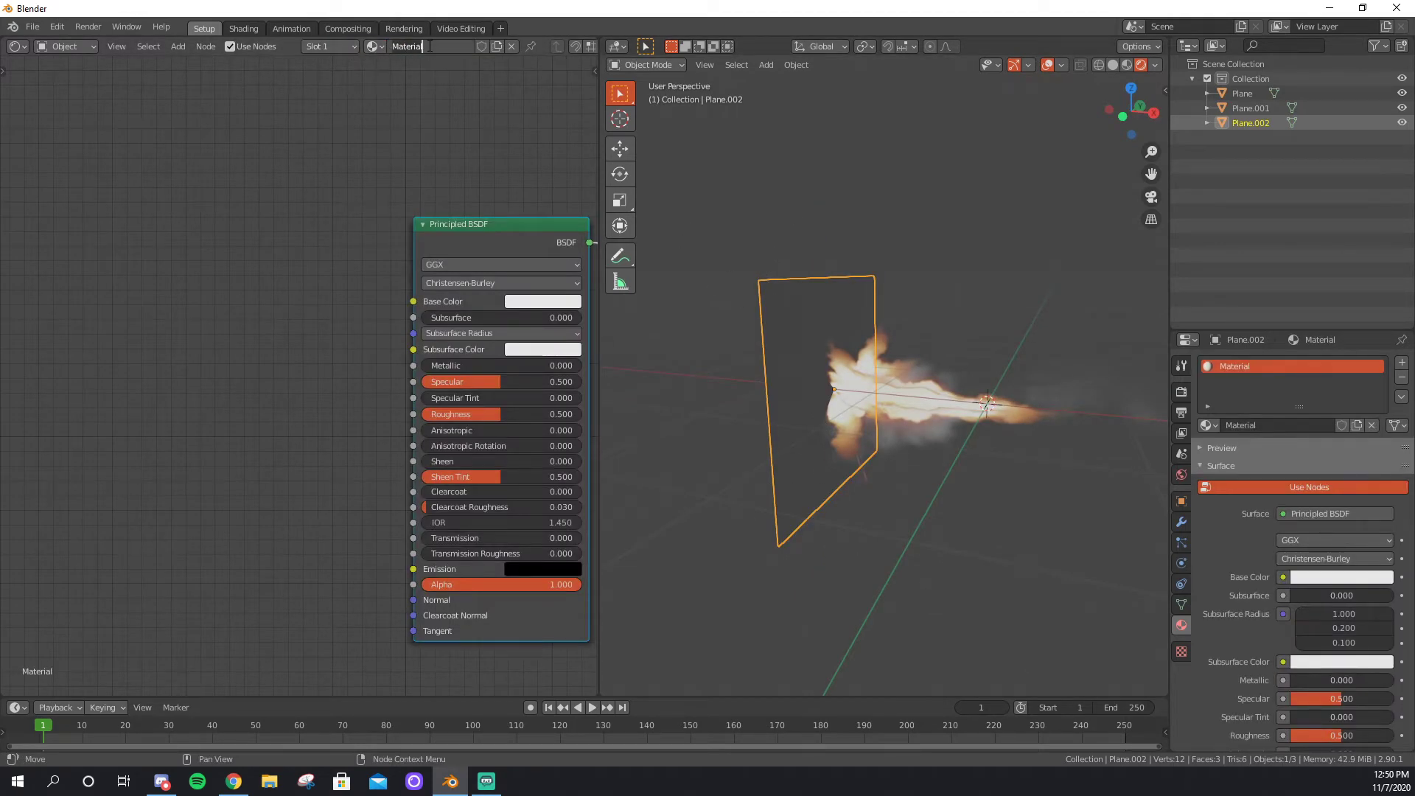
Name the new material Muzzle Base.
text(Muzzle Base)
key(Return)
middle_drag(427, 193, 402, 151)
Add an Image Texture node with Png.png feeding Base Color and Alpha.
key(shift+a)
click(210, 214)
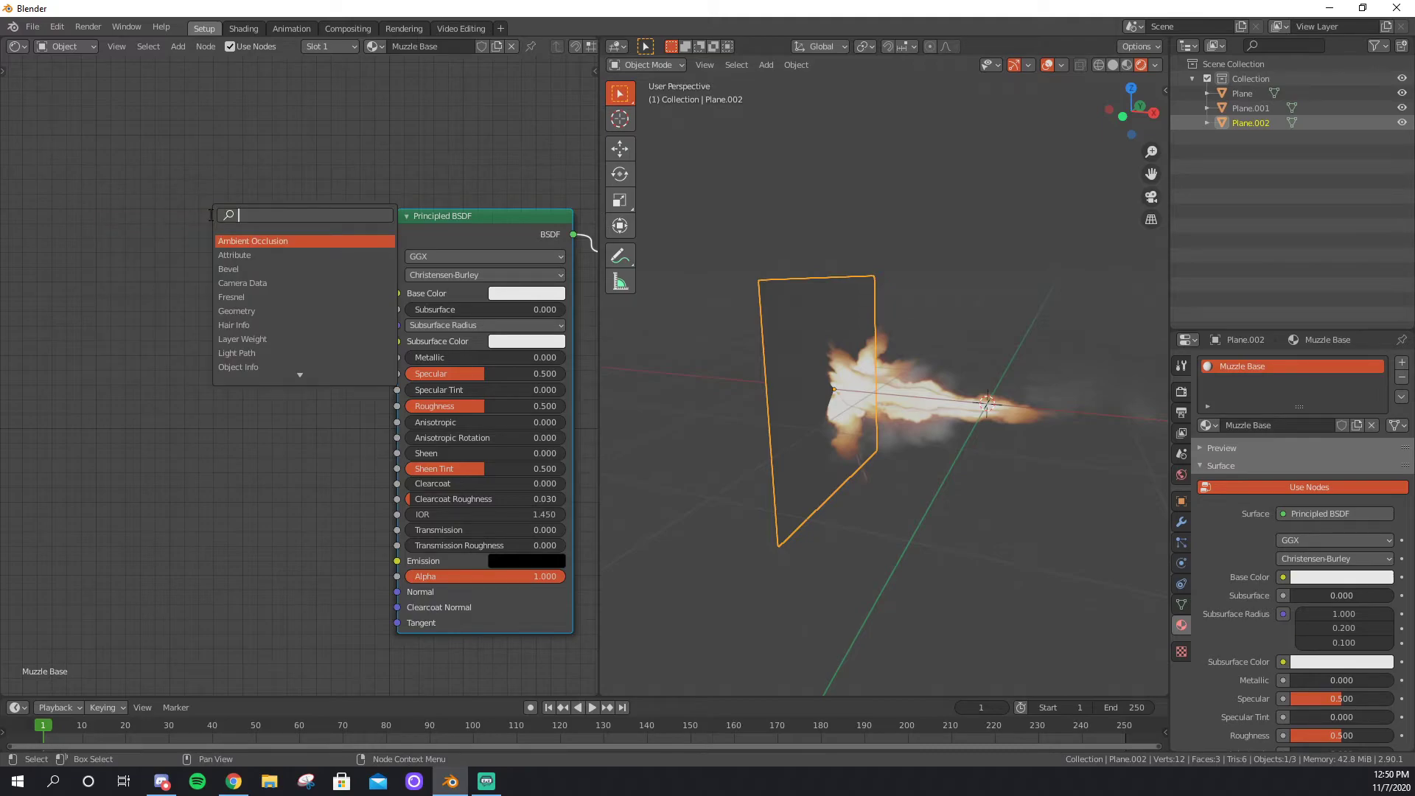
text(tex)
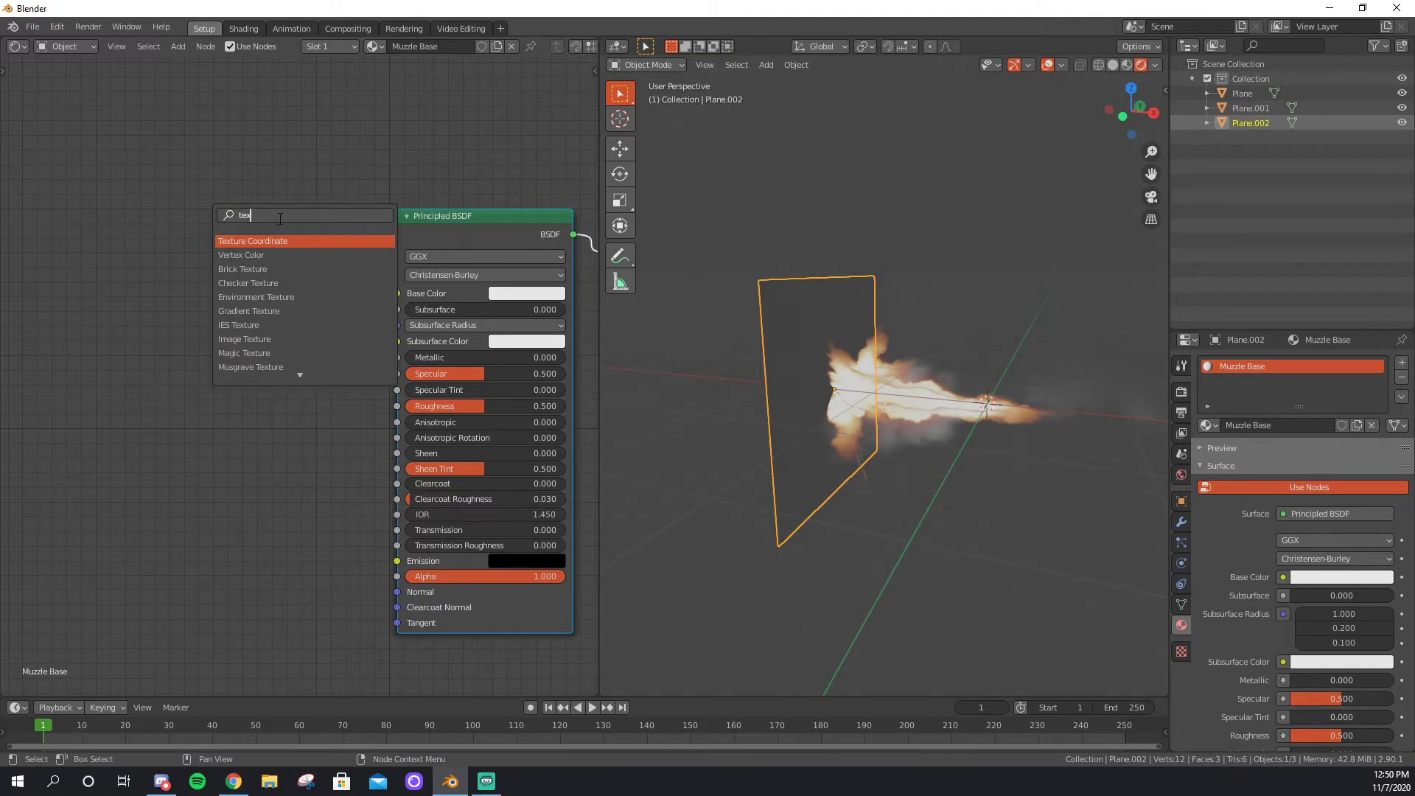
key(BackSpace)
key(BackSpace)
key(BackSpace)
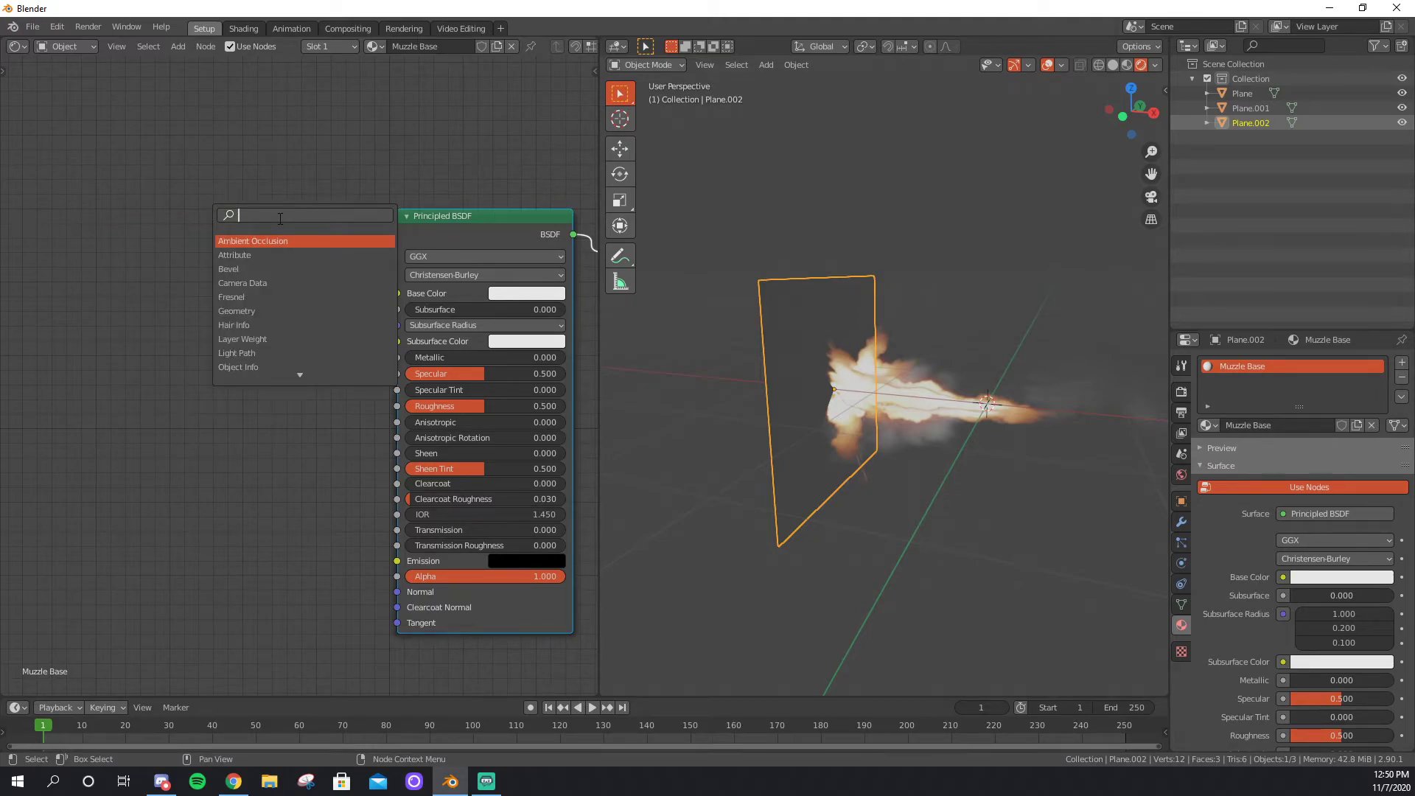
text(Ima)
key(Return)
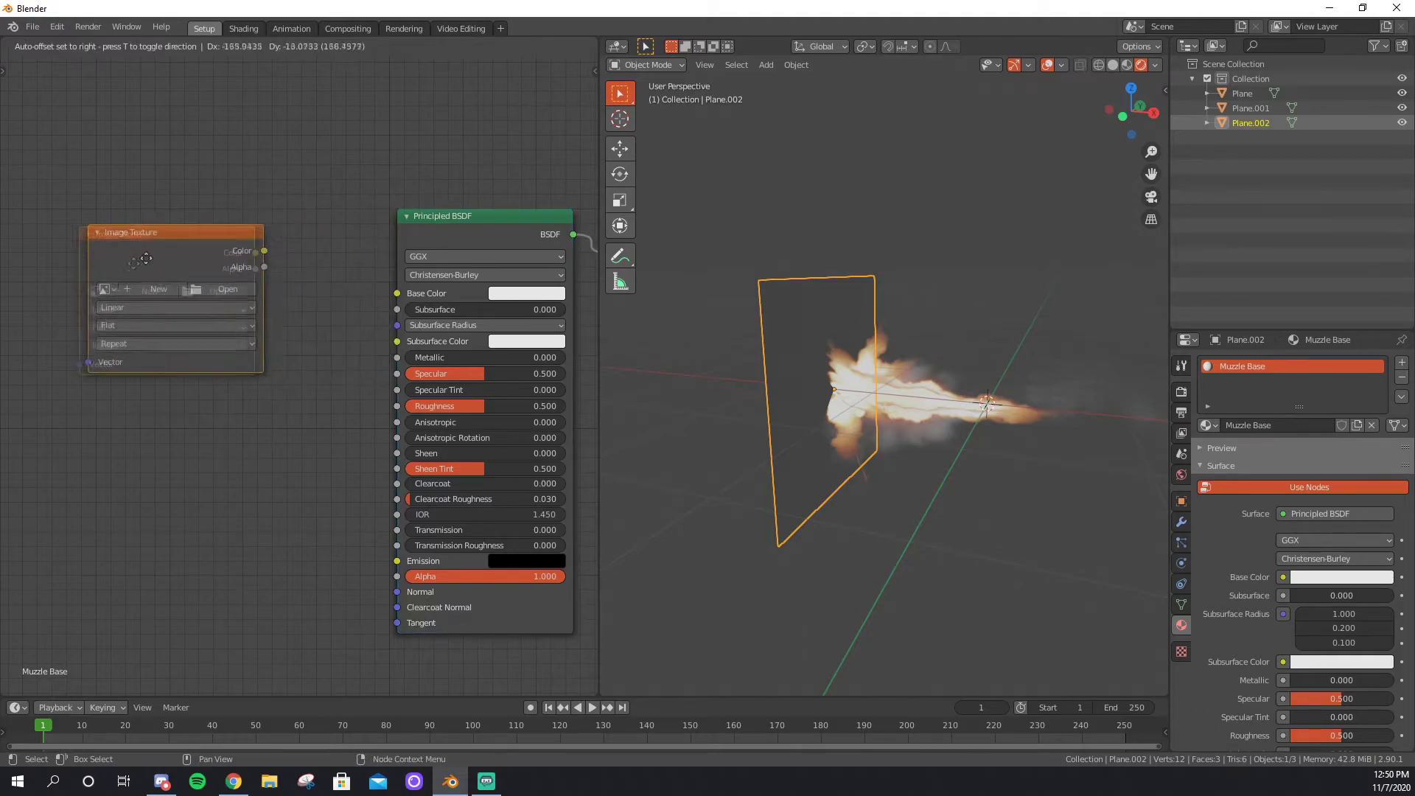
click(148, 212)
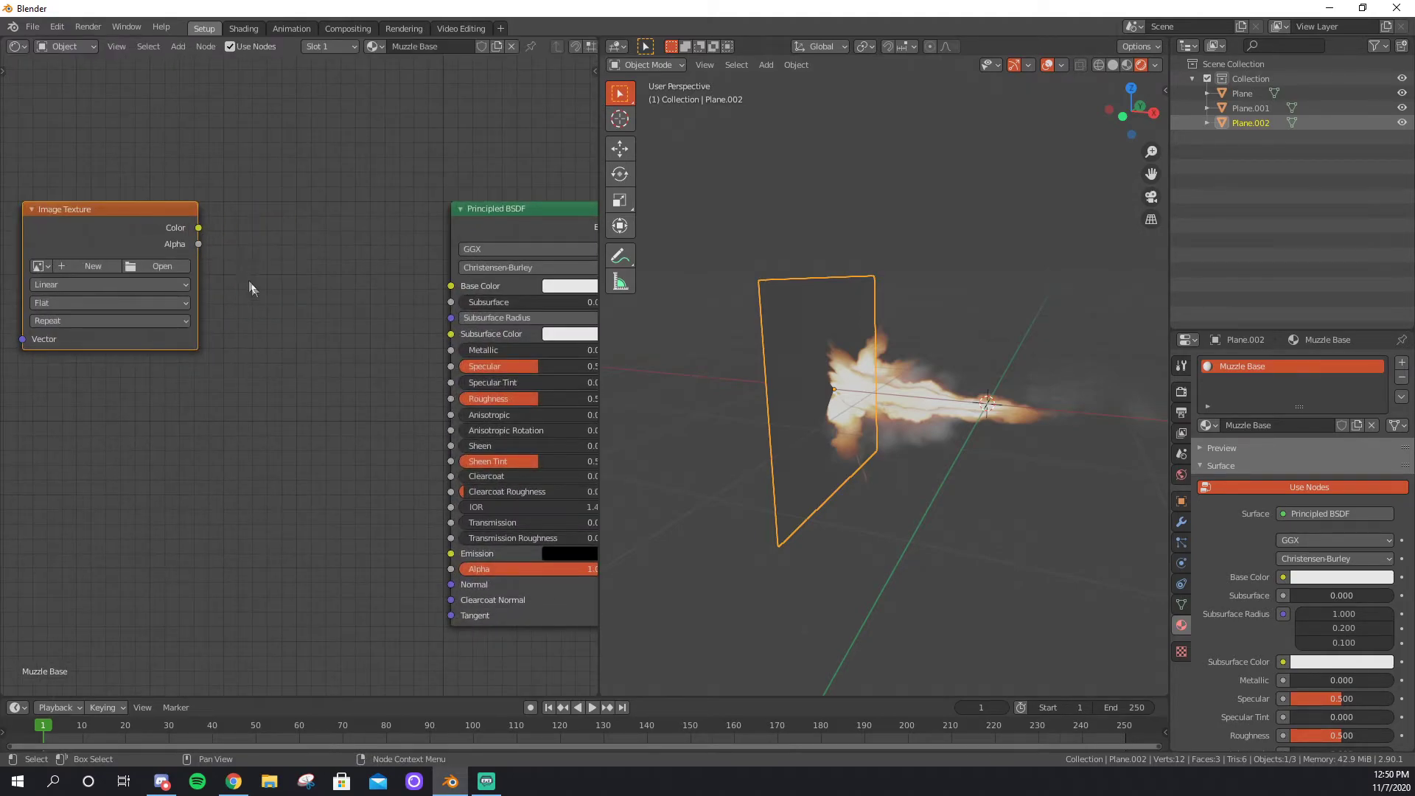
middle_drag(247, 285, 331, 320)
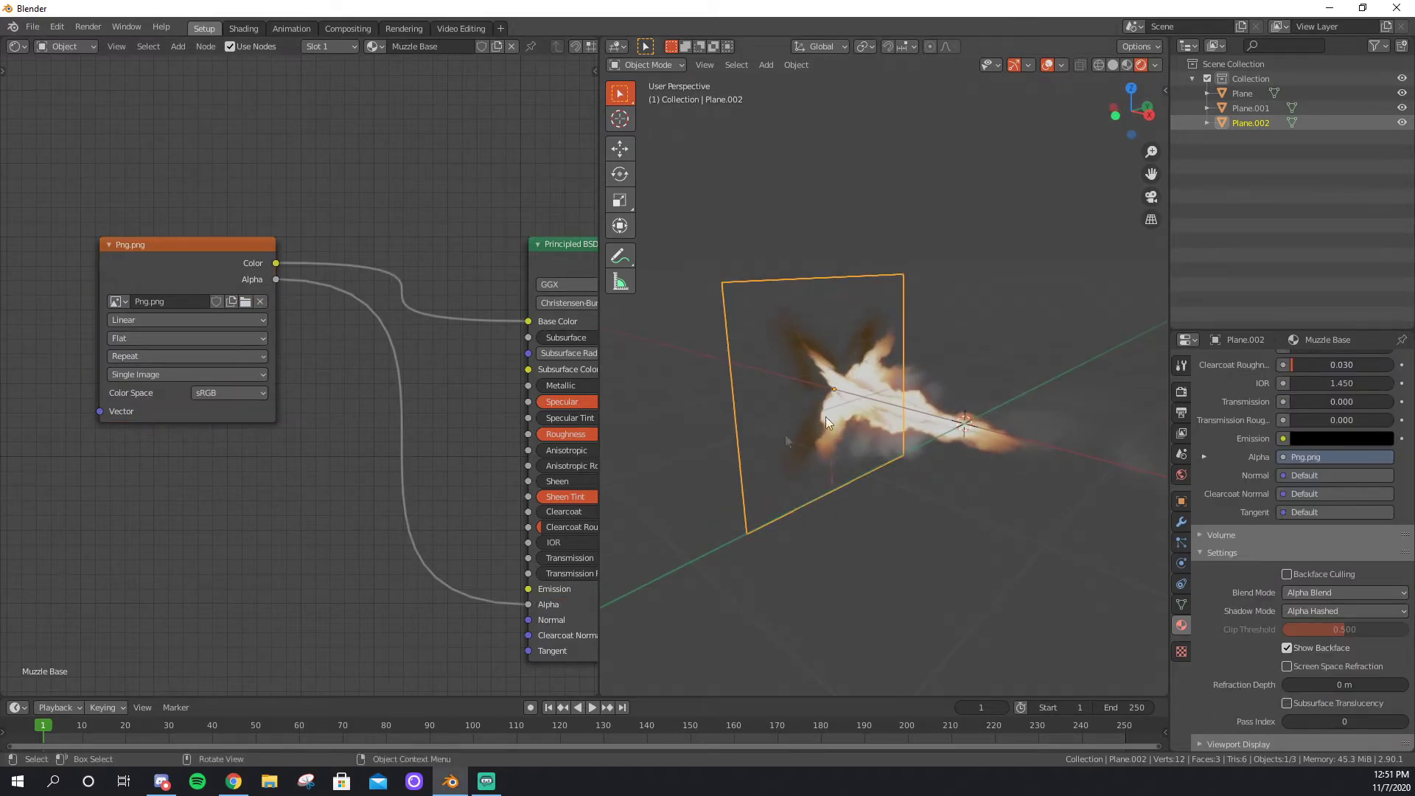
middle_drag(826, 417, 816, 457)
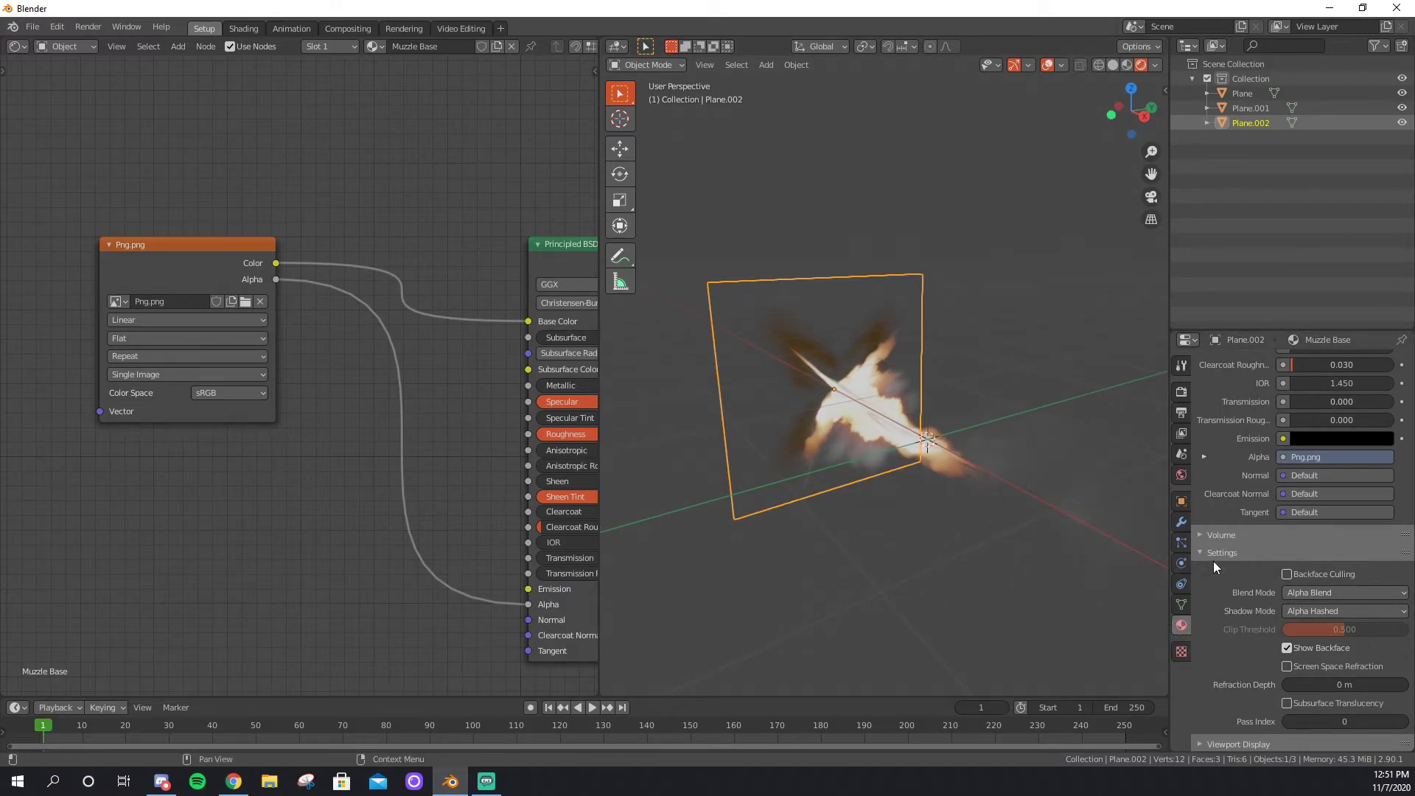
Use Alpha Blend with Alpha Hashed shadows, then orbit to view the plane face-on.
scroll(1214, 558, down, 1)
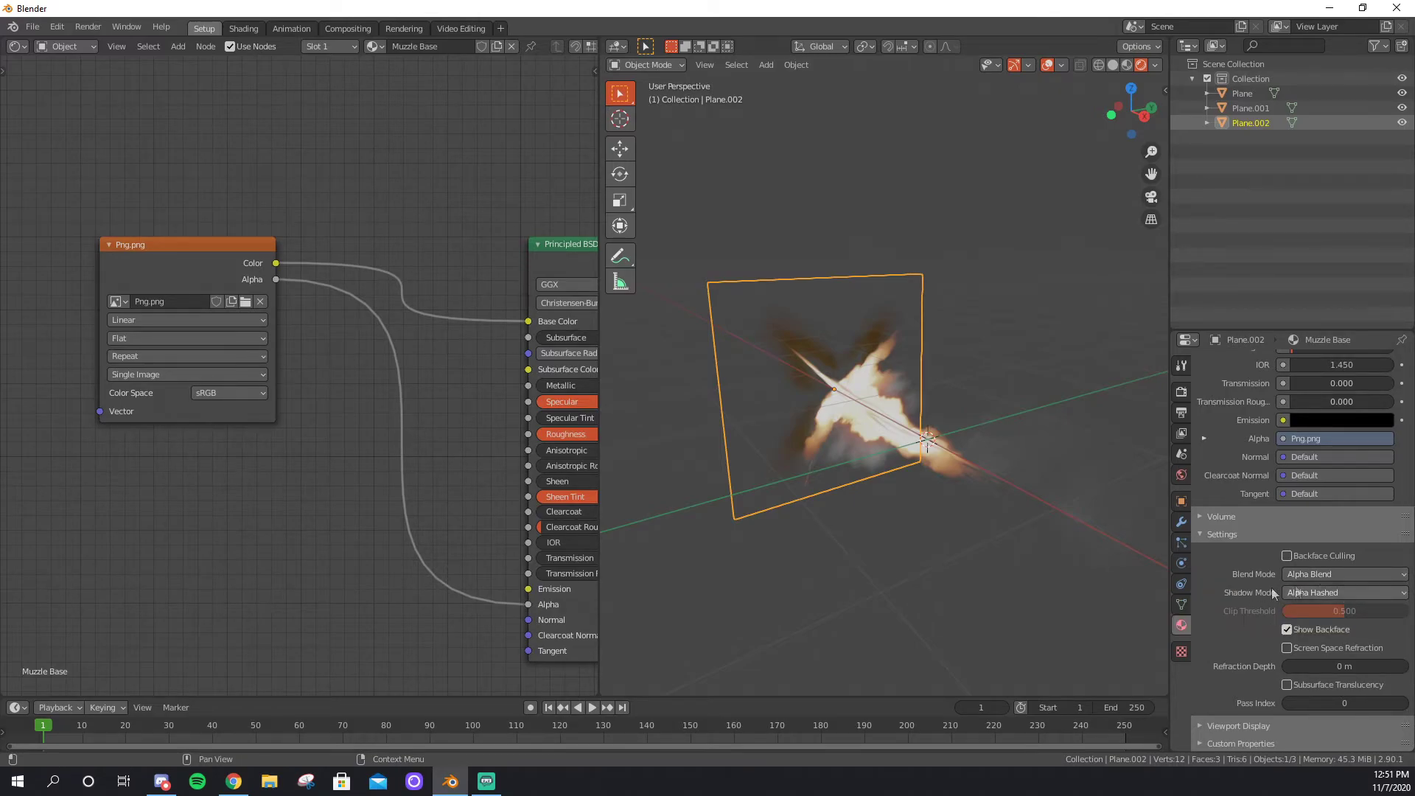
middle_drag(860, 541, 861, 556)
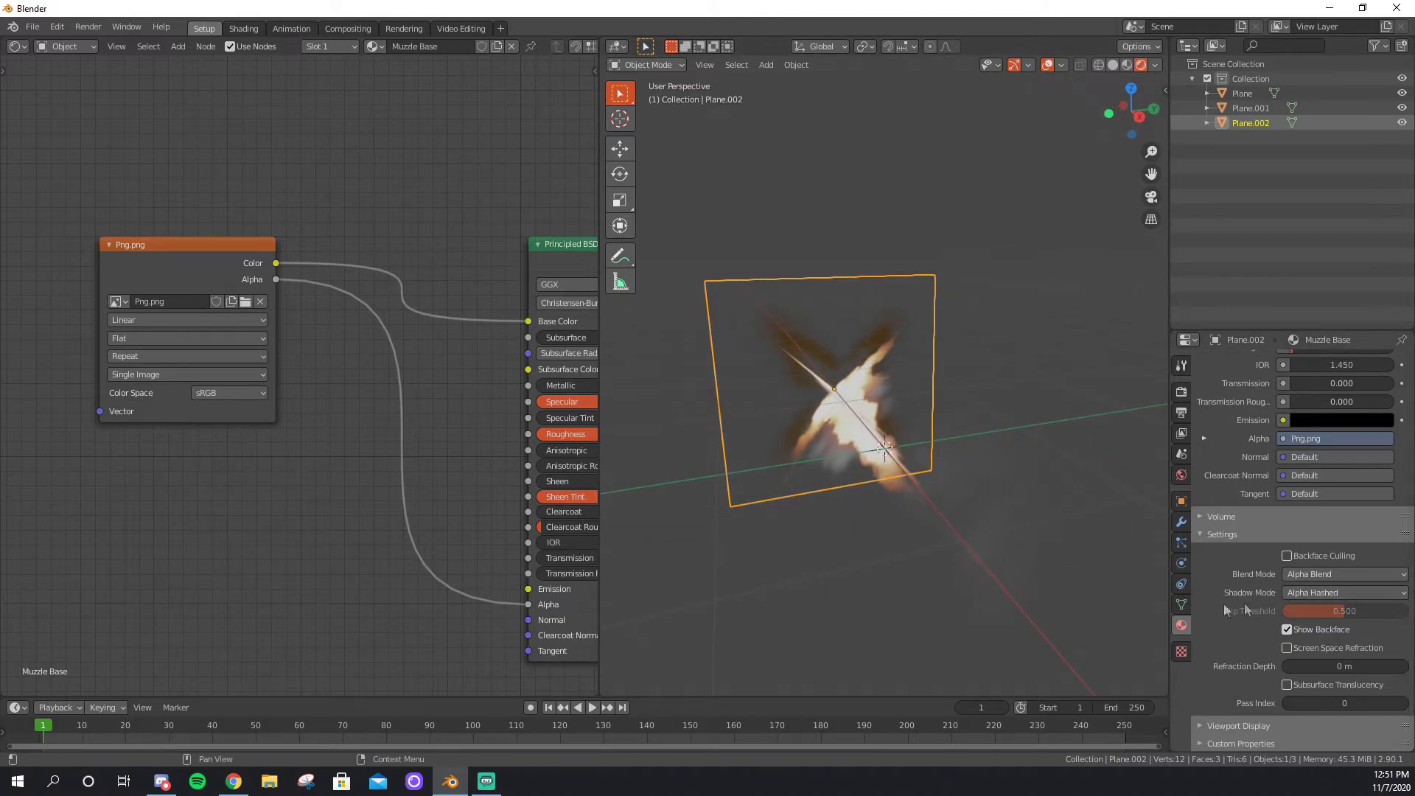
middle_drag(740, 559, 926, 435)
Rotate Plane.002 45° about X into a diamond.
key(r)
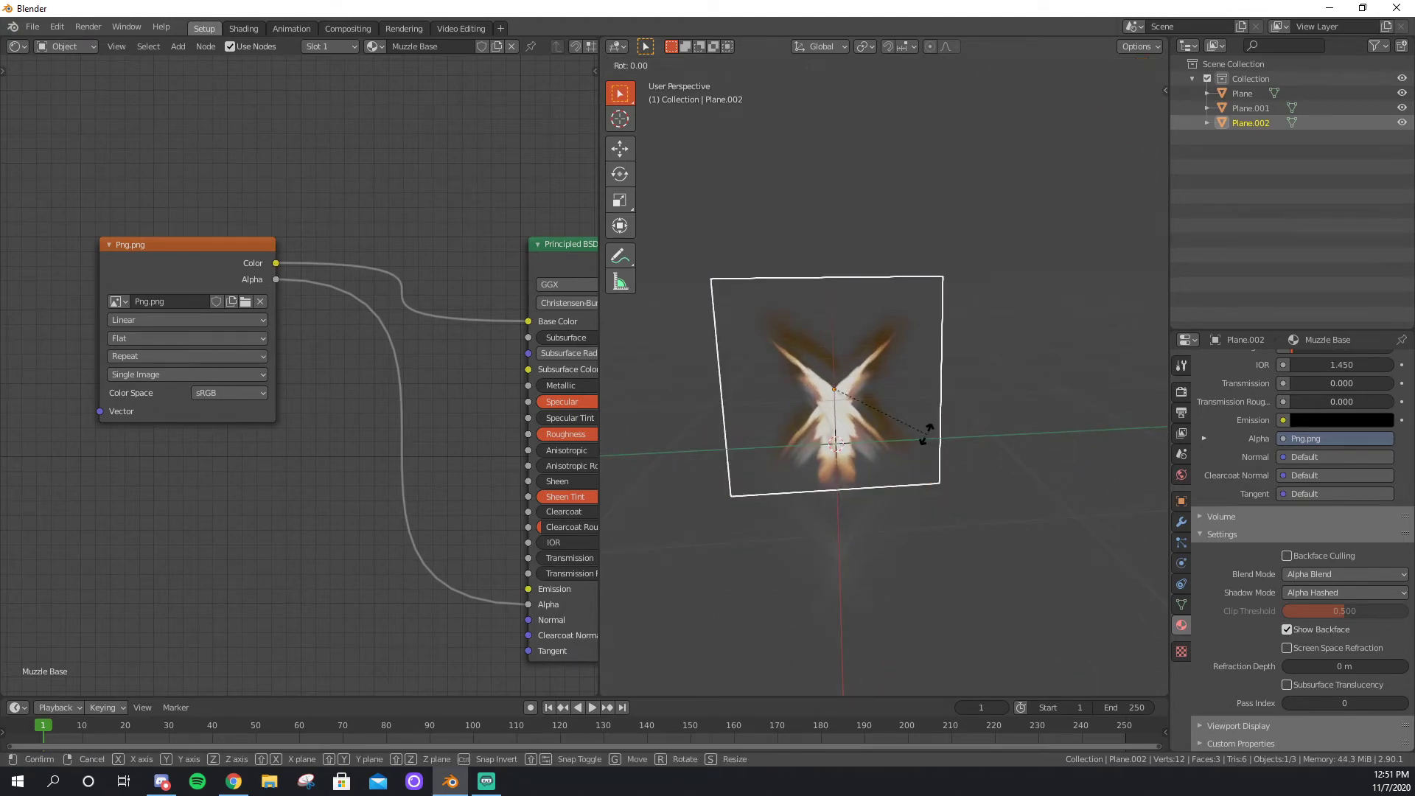
text(x45)
key(Return)
middle_drag(926, 435, 965, 410)
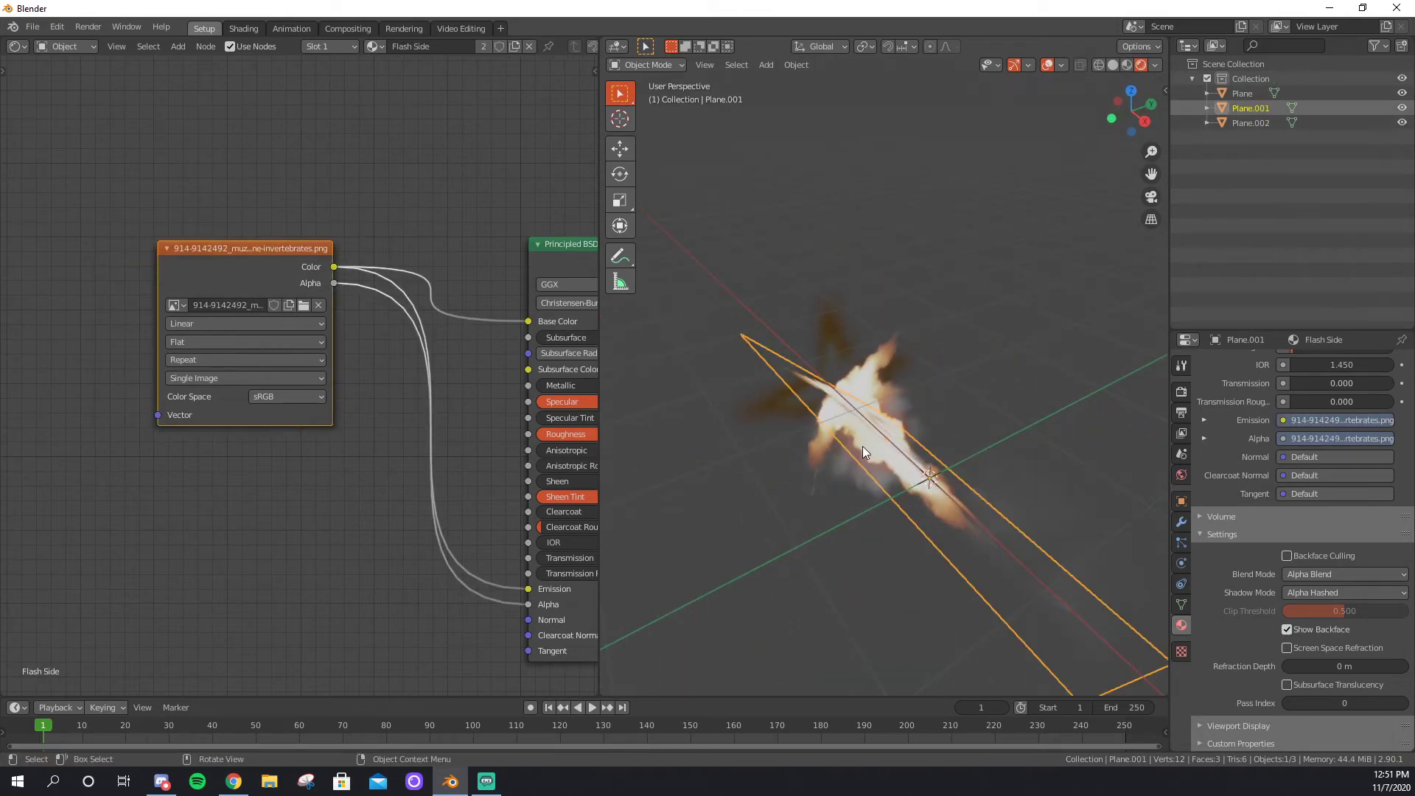
Rotate the Flash Side copy Plane.004 90° about X, then select Plane.002.
text(rx)
text(90)
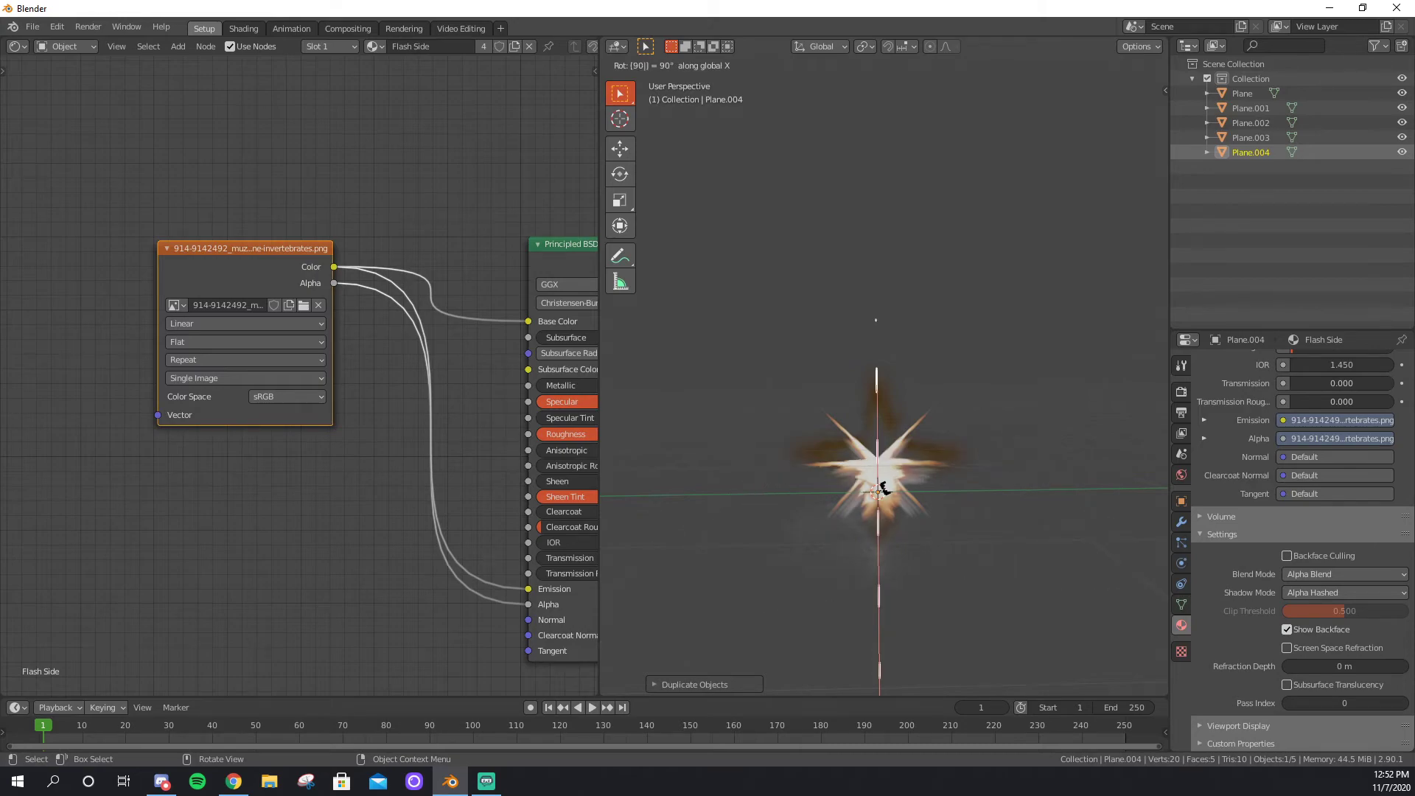
key(Return)
middle_drag(886, 488, 891, 595)
click(852, 503)
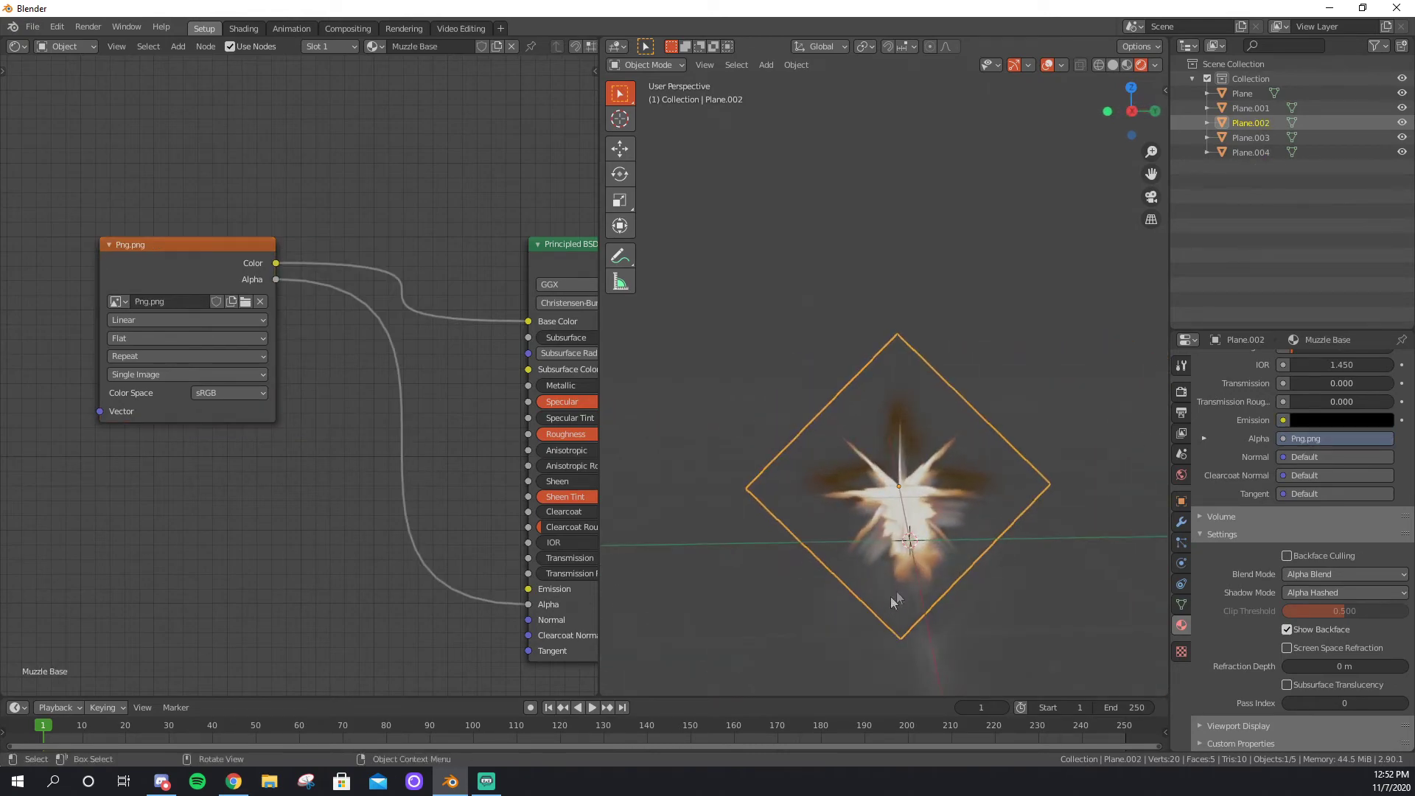
Enlarge Plane.002 and tilt it slightly about X.
key(s)
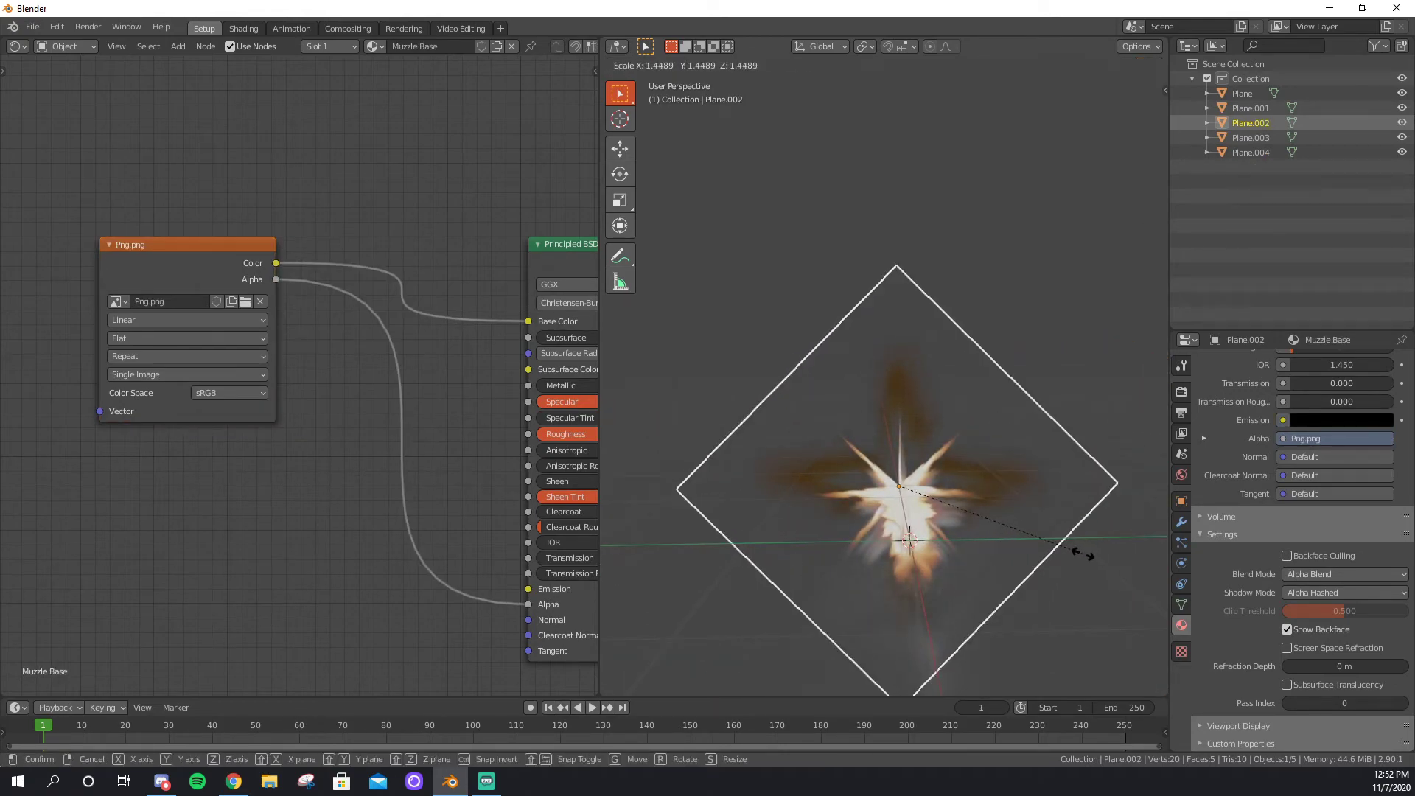
click(1082, 554)
key(r)
key(x)
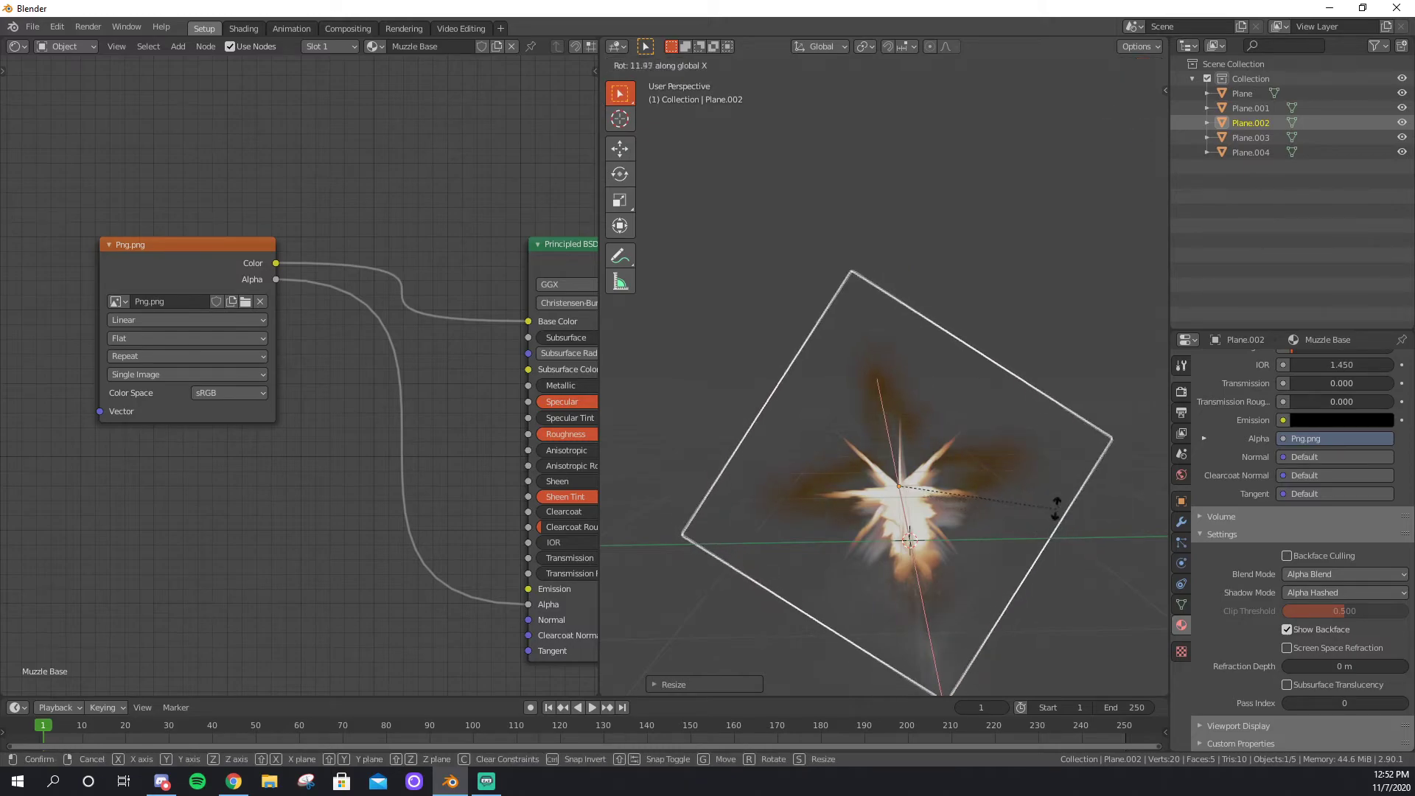
click(1056, 506)
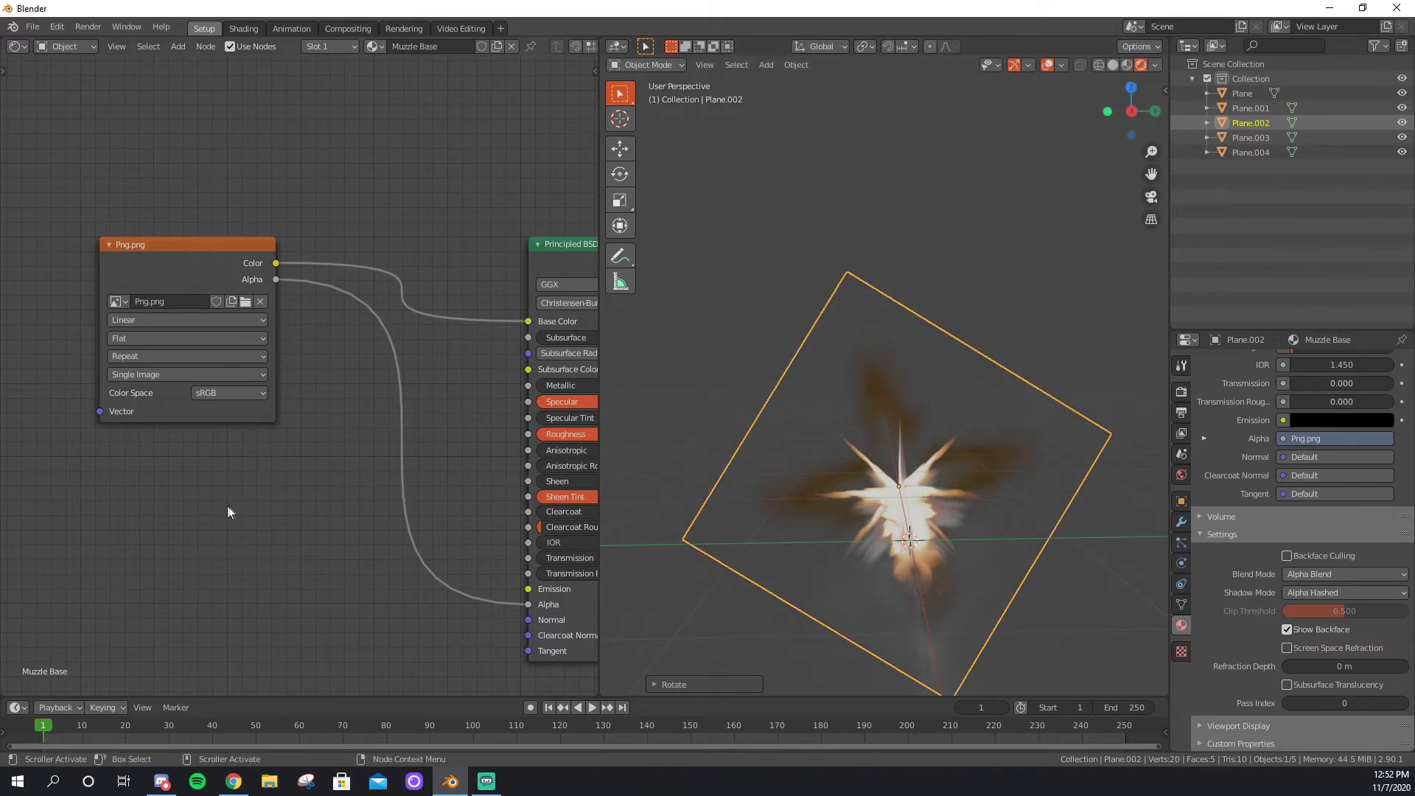
Link the Image Texture Color output into the Principled BSDF Emission socket.
middle_drag(292, 391, 171, 392)
drag(154, 264, 407, 589)
middle_drag(828, 577, 875, 600)
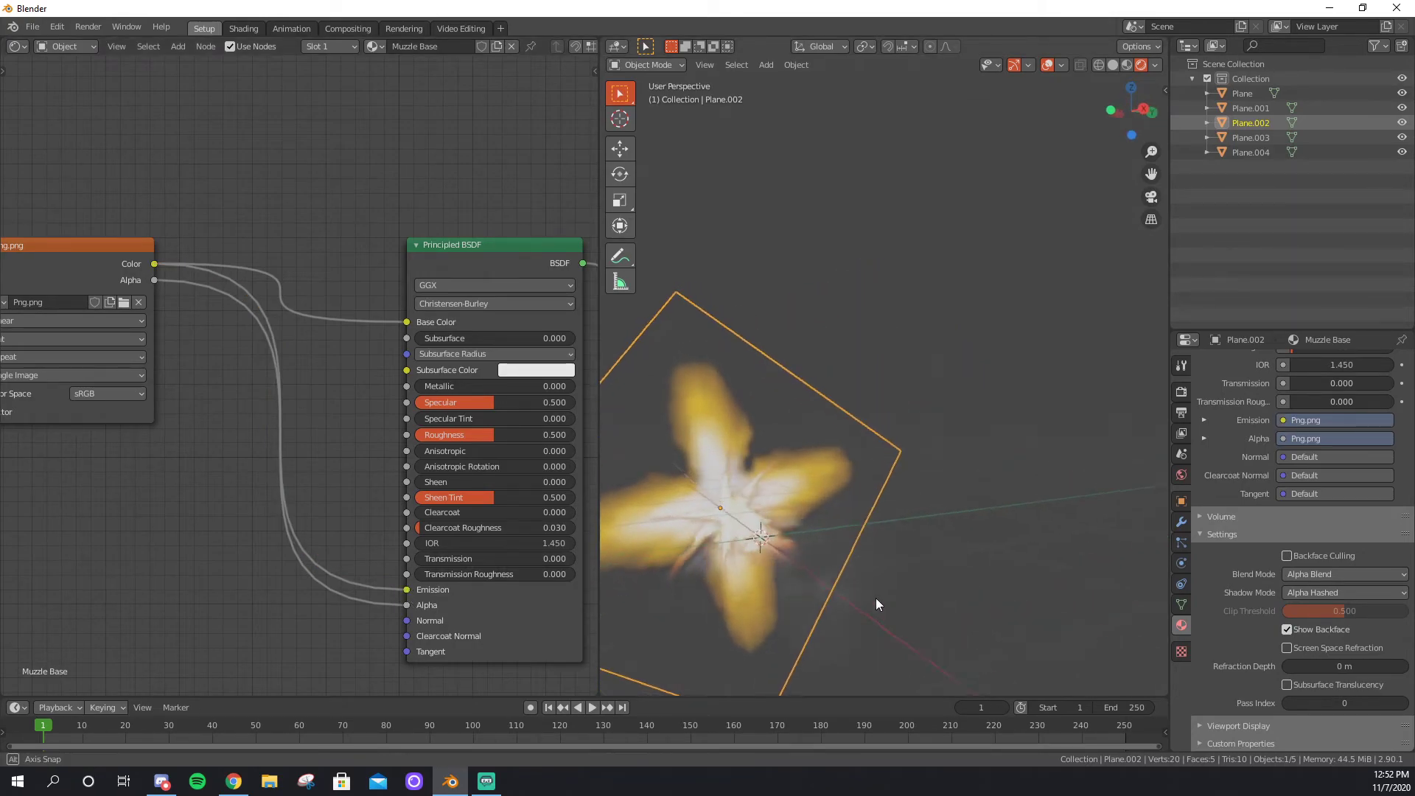
Scale Plane.002 slightly smaller and orbit to inspect the glow.
key(s)
click(965, 545)
middle_drag(795, 584, 958, 564)
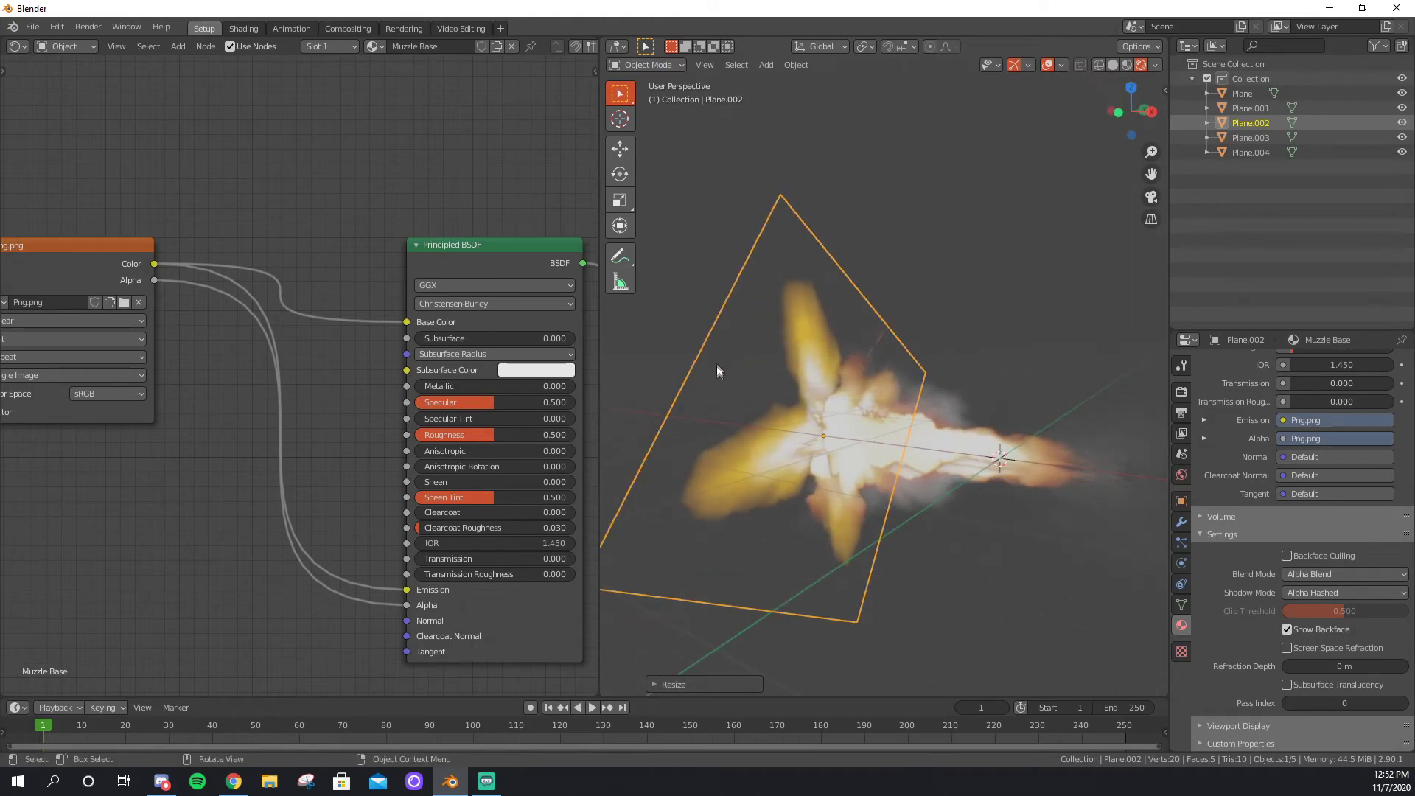
middle_drag(861, 422, 1004, 429)
middle_drag(949, 492, 906, 329)
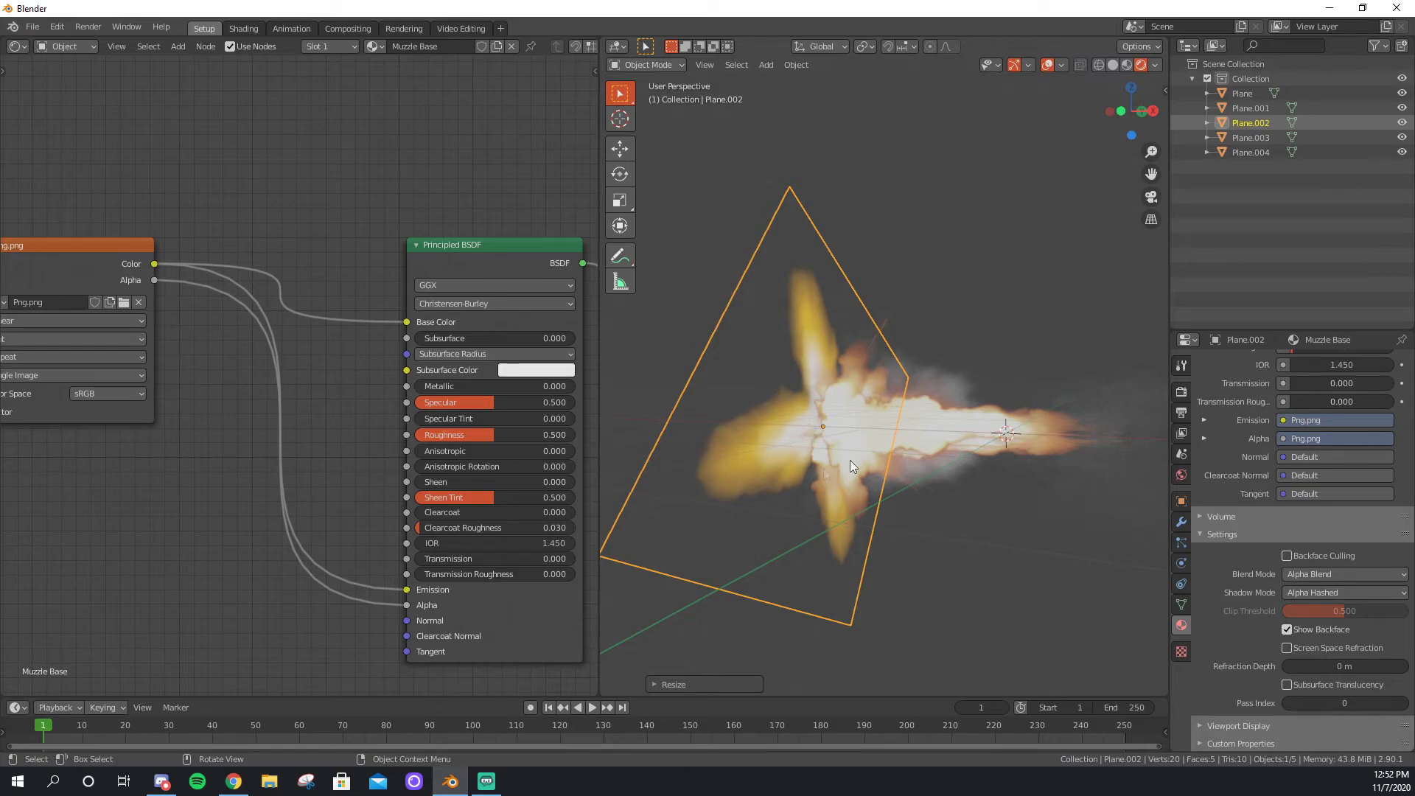
Insert a Hue Saturation Value node into the image Color link.
key(shift+a)
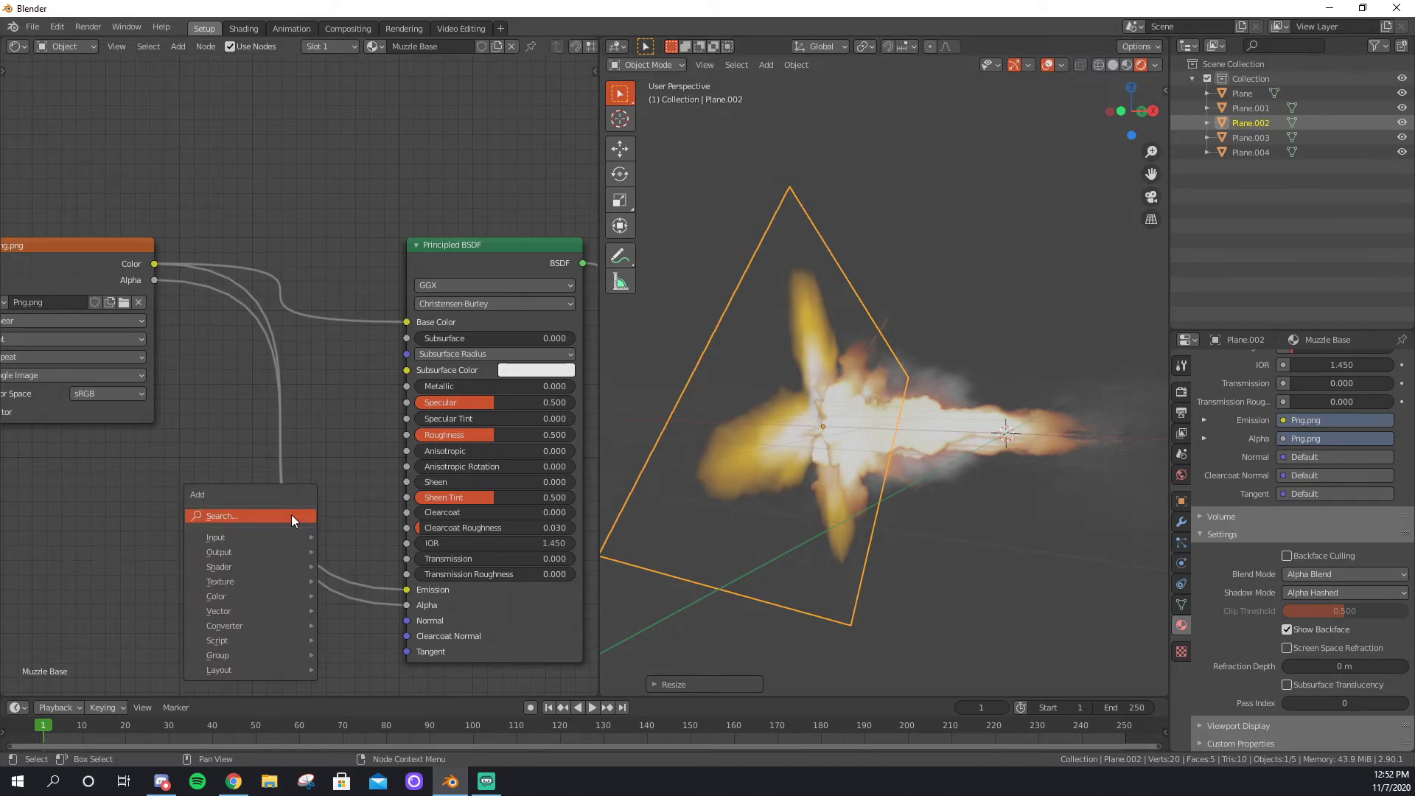
click(290, 514)
text(hue)
click(357, 541)
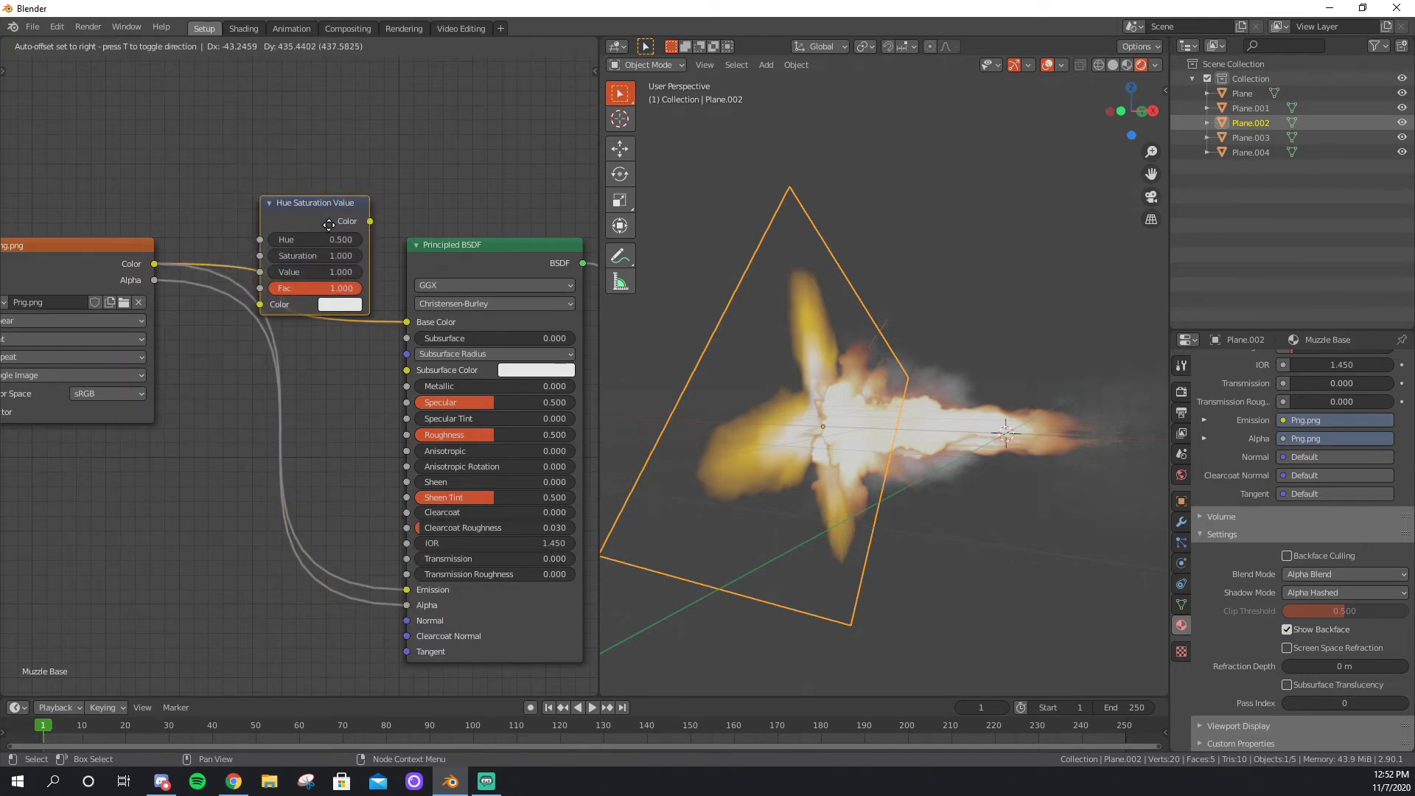
click(329, 224)
drag(329, 225, 262, 107)
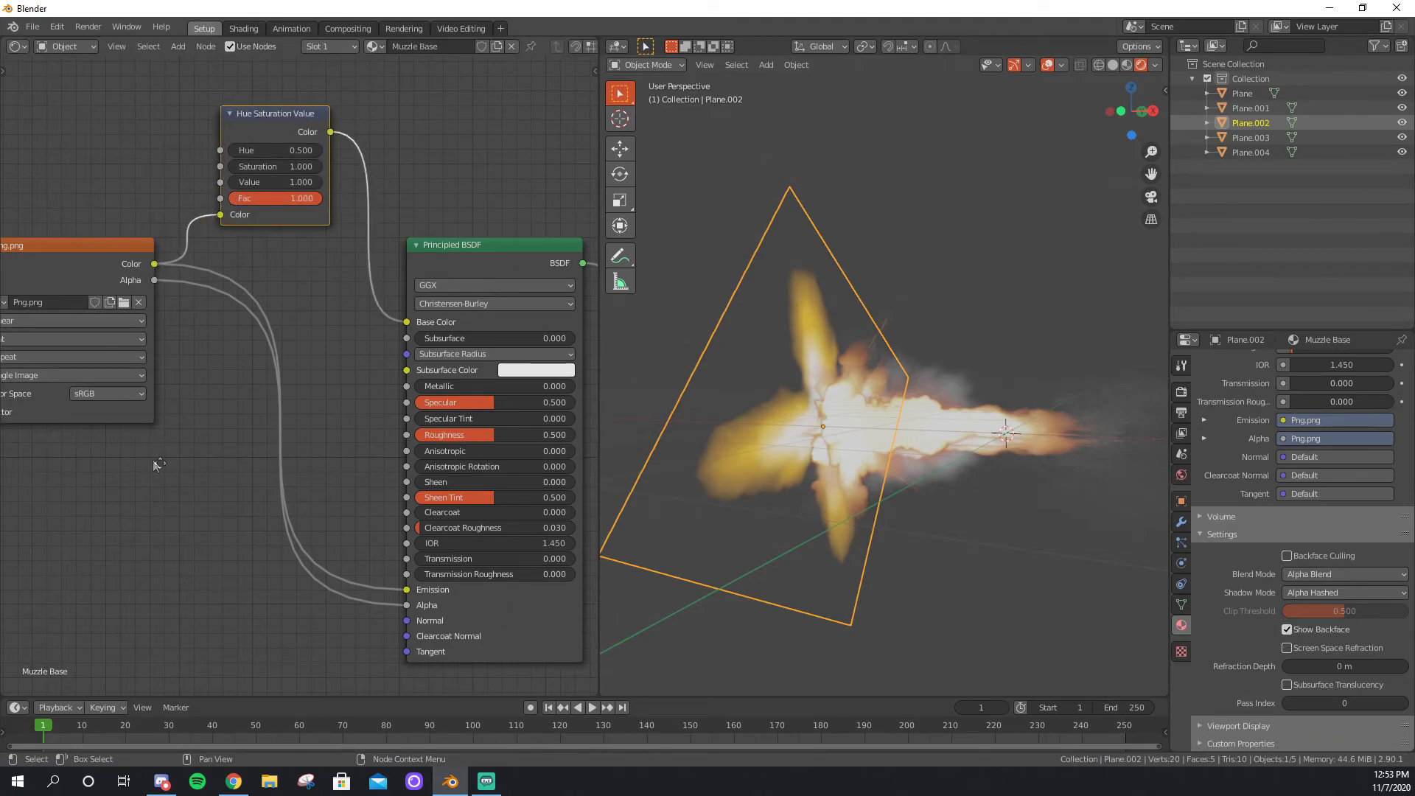
Wire the Hue Saturation Value output into Emission as well.
middle_drag(20, 259, 61, 263)
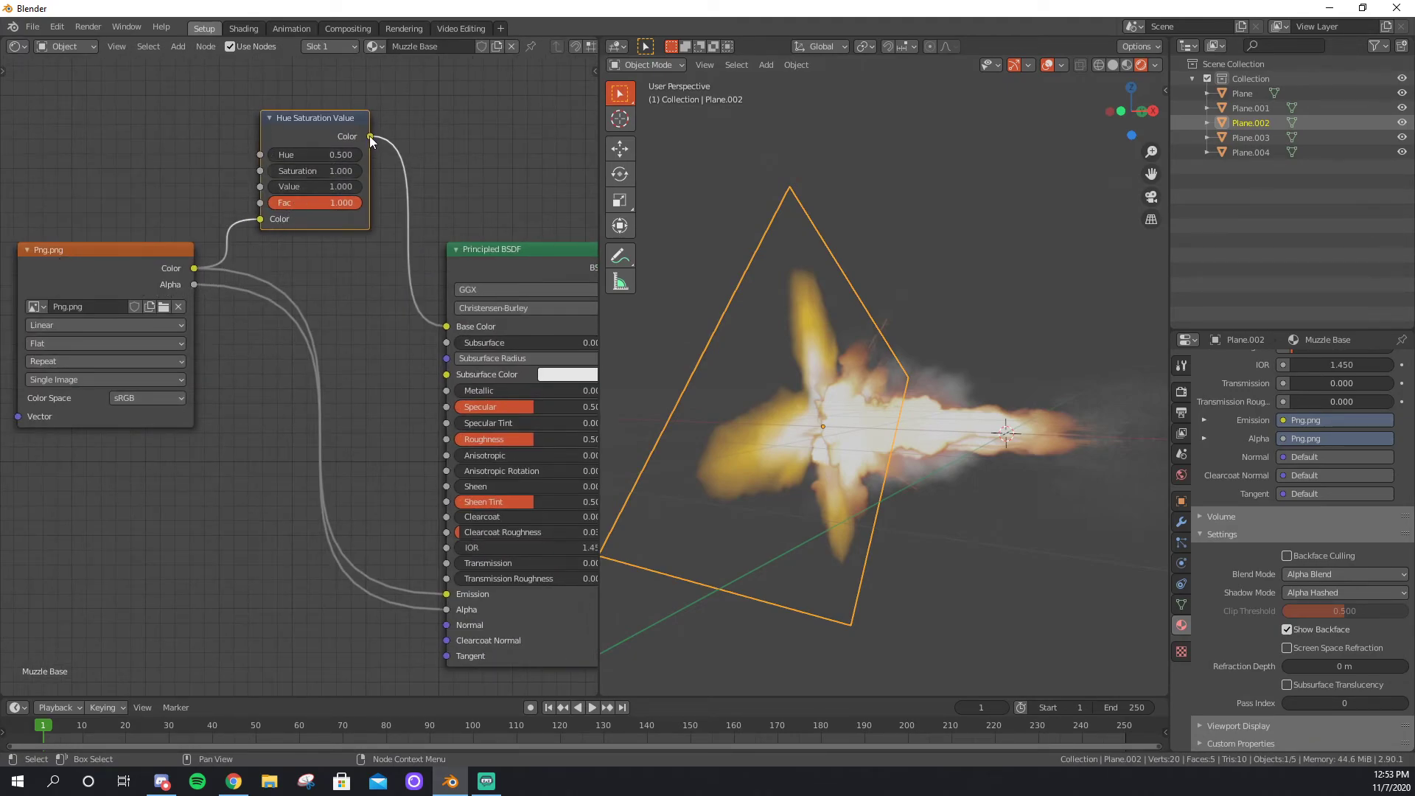
drag(369, 136, 436, 590)
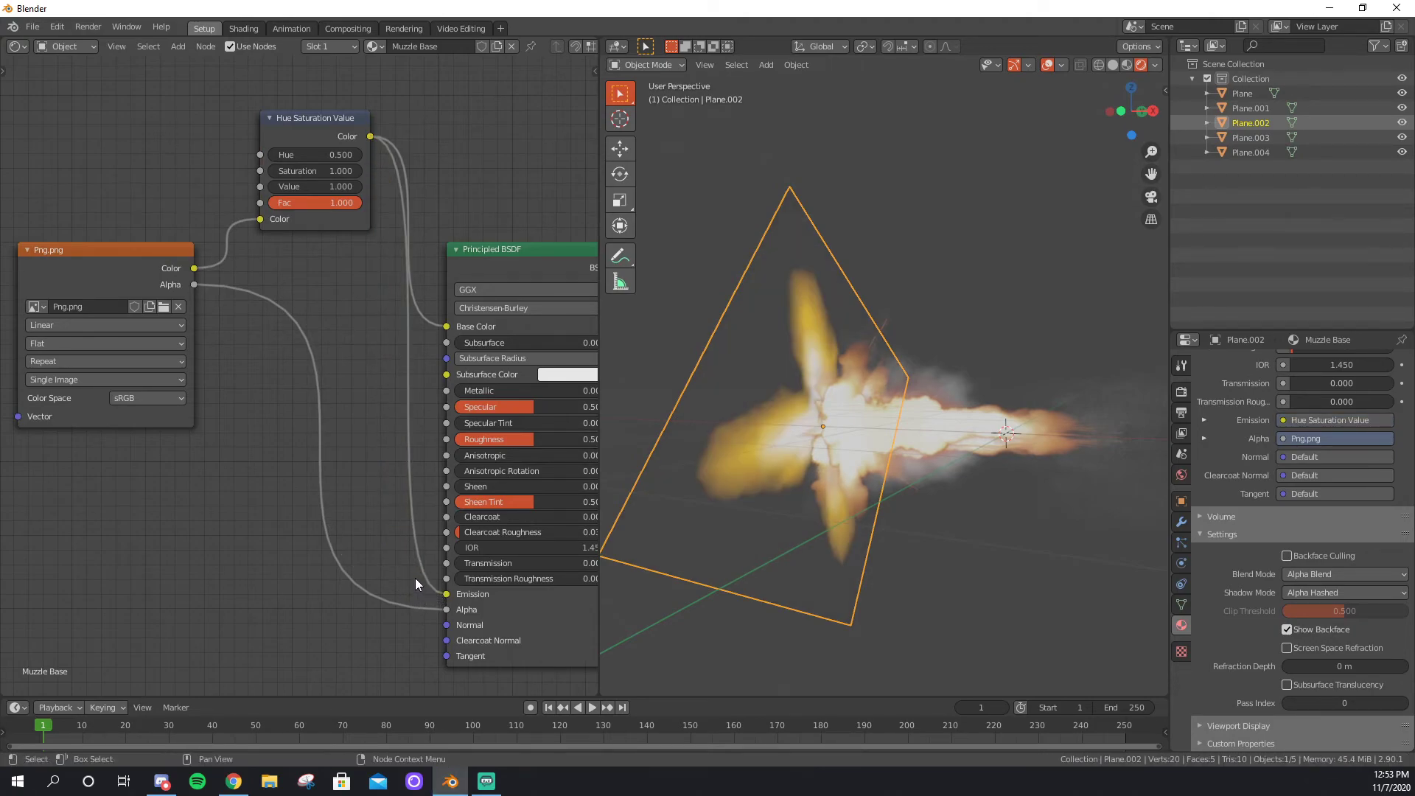
drag(316, 125, 317, 126)
Try Hue 0.55 and then 0.45 on the Hue Saturation Value node.
scroll(348, 288, up, 2)
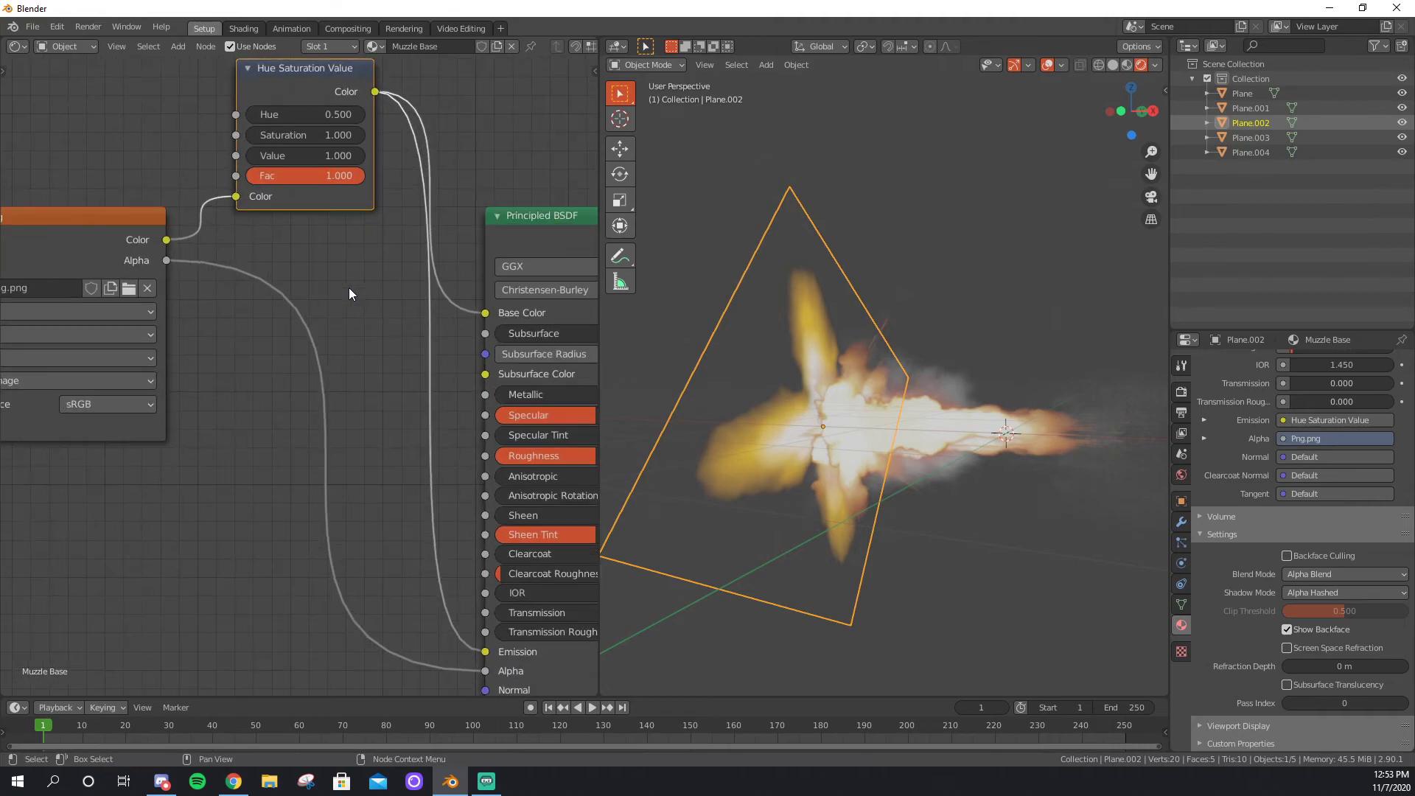
middle_drag(348, 288, 357, 429)
click(339, 261)
text(0.5)
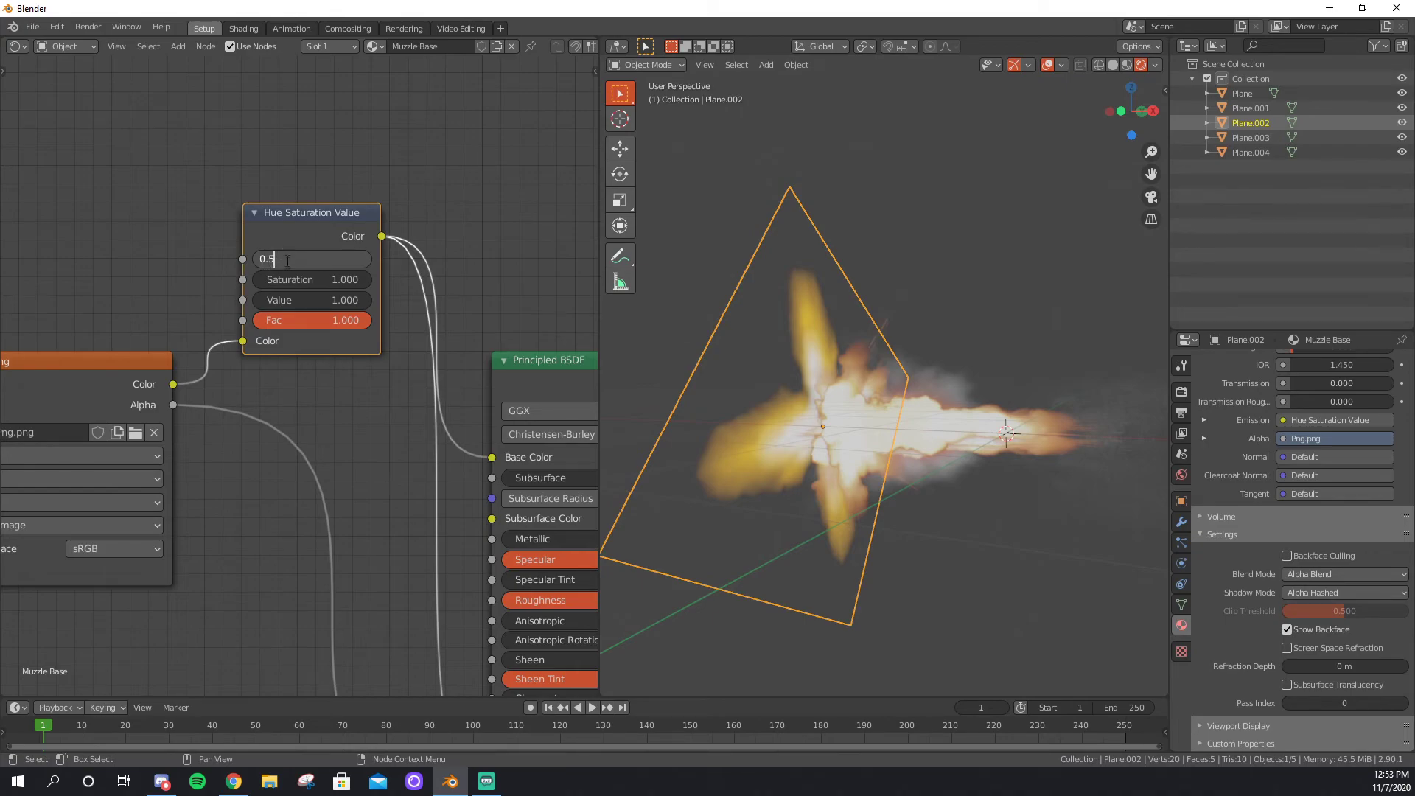
text(5)
key(Return)
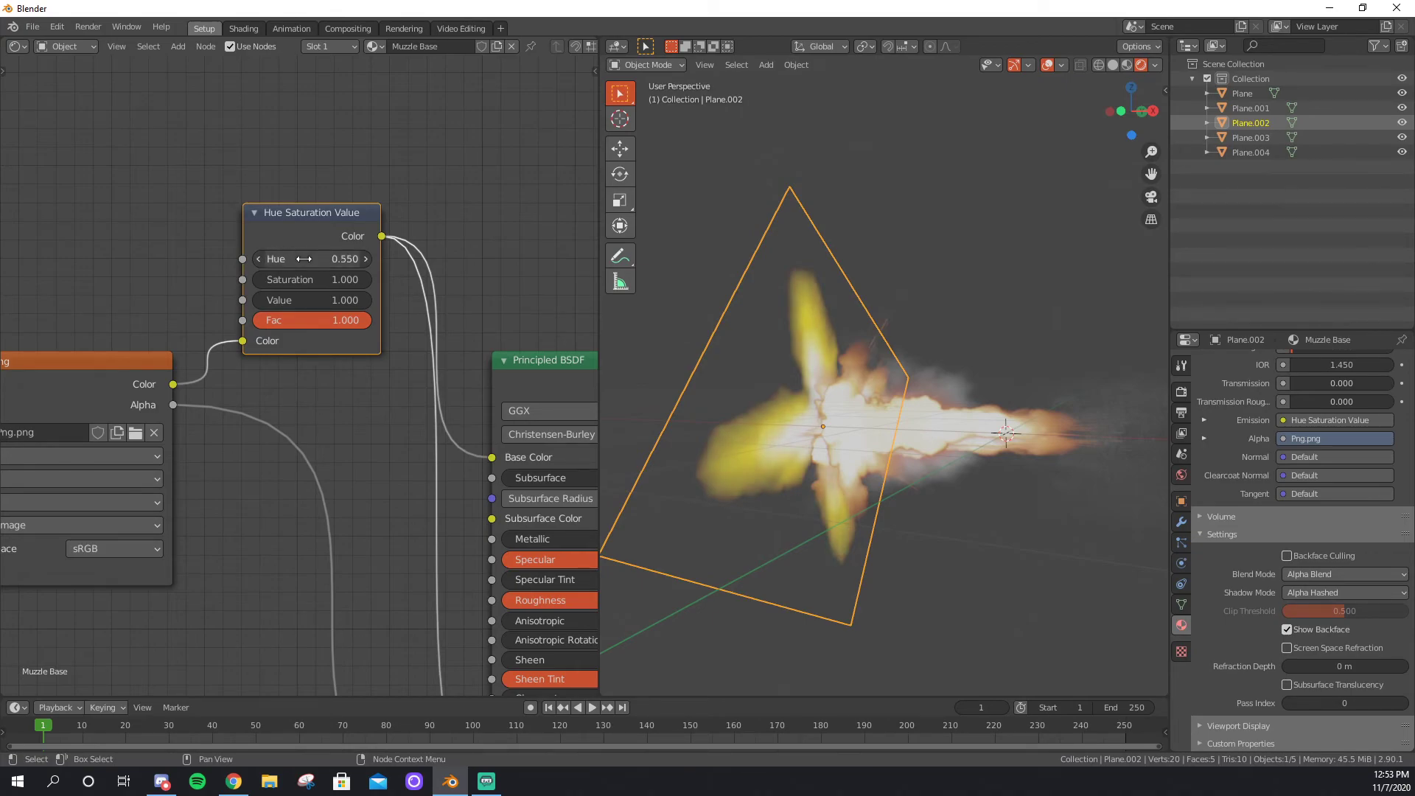
click(309, 259)
key(Return)
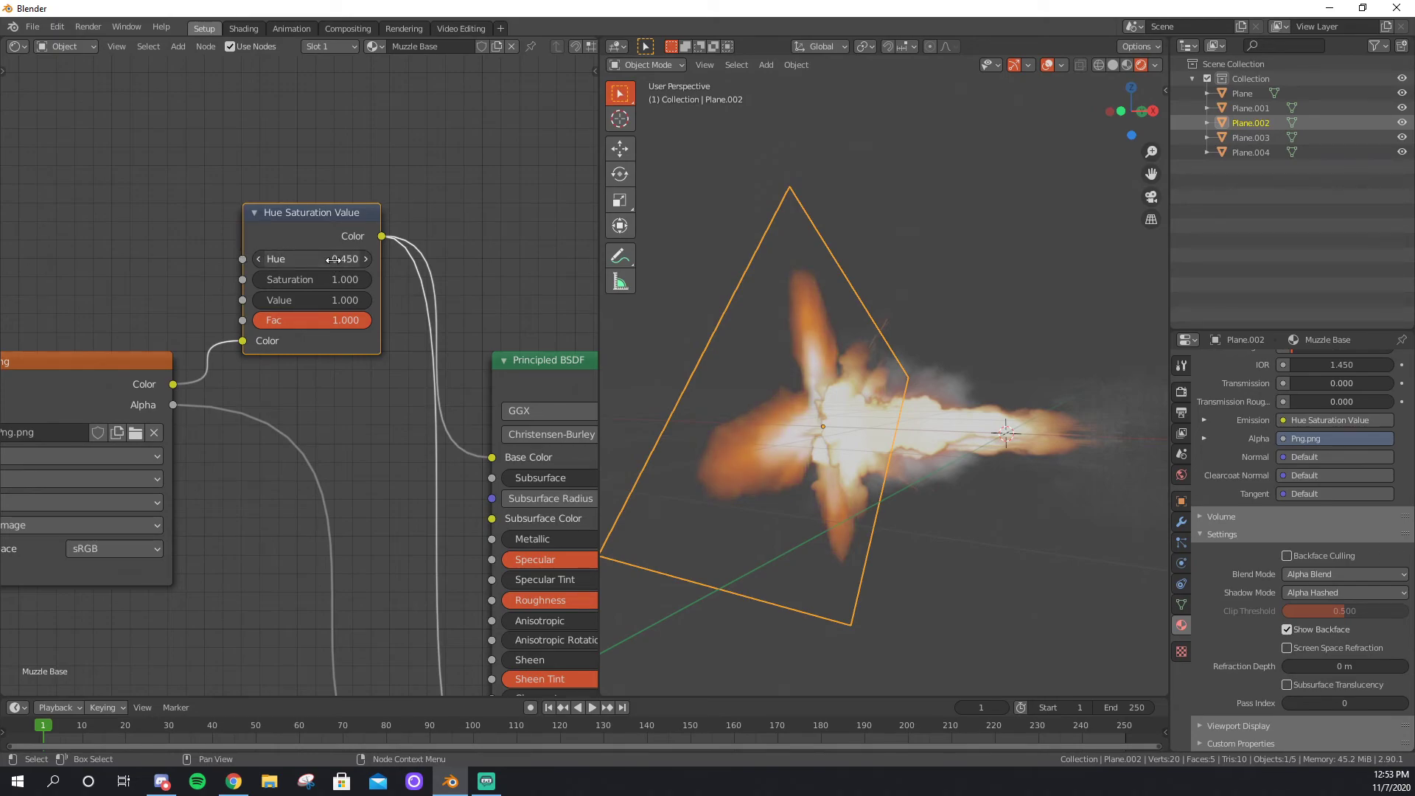
Settle the Hue at 0.475 and orbit to judge the orange glow.
click(294, 259)
click(294, 258)
key(BackSpace)
text(7)
key(Return)
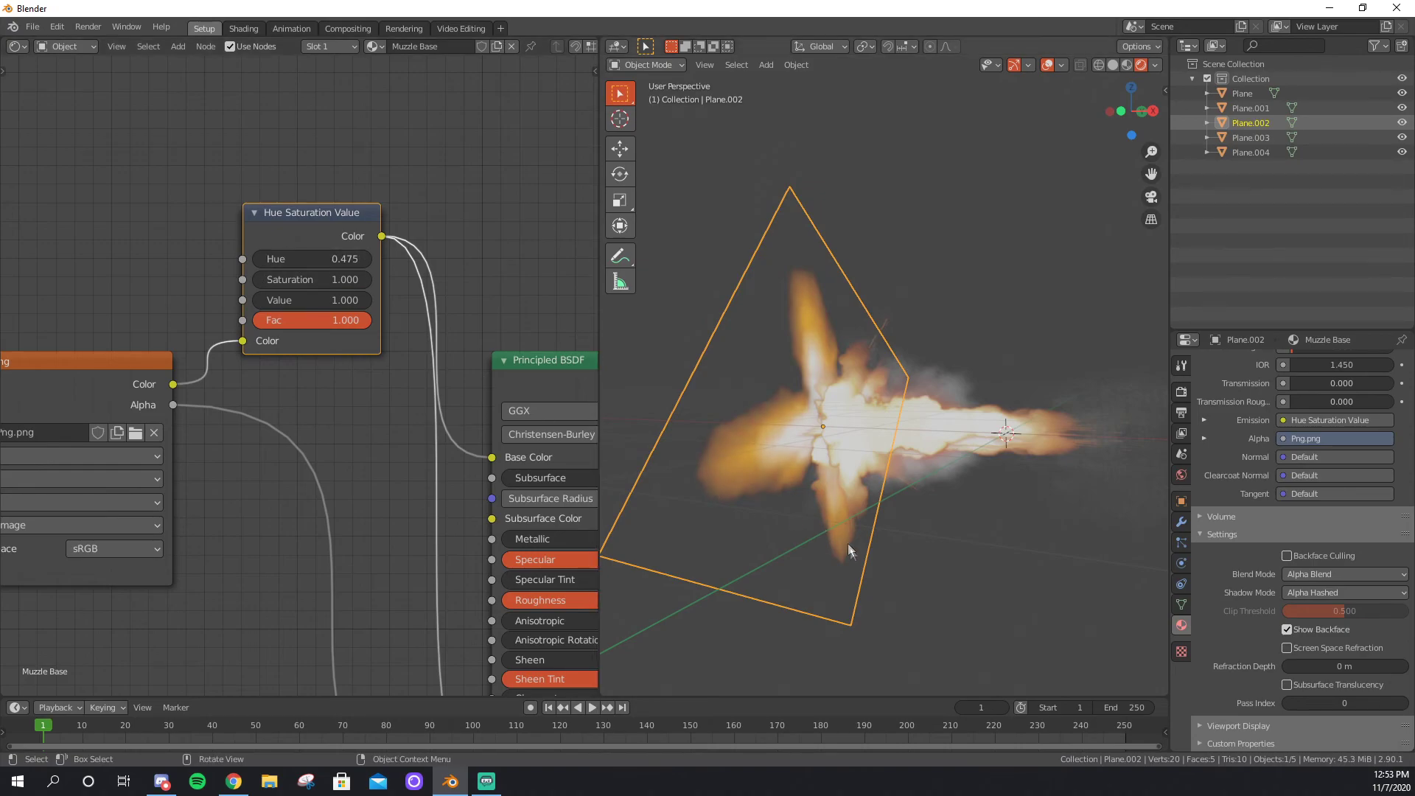
middle_drag(846, 543, 877, 535)
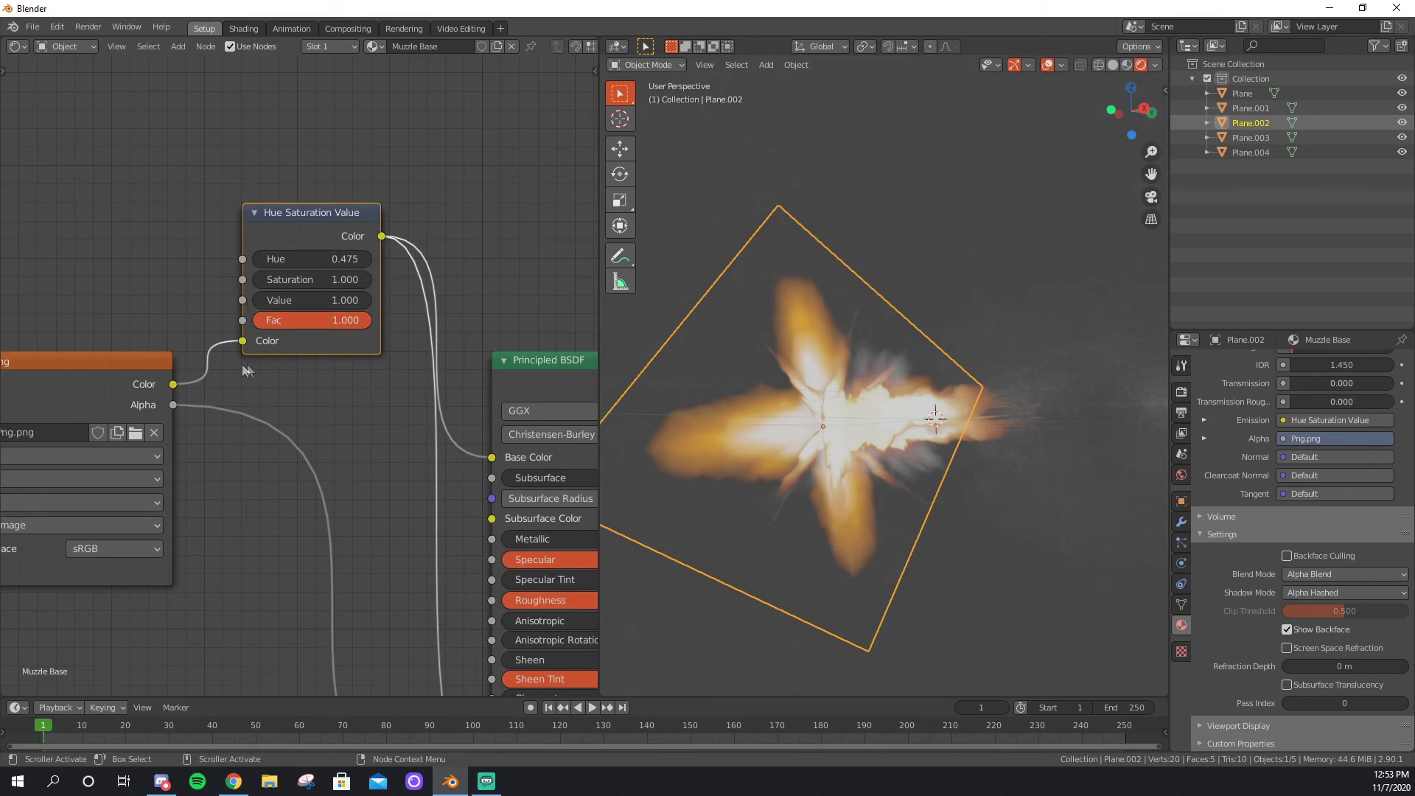
middle_drag(799, 481, 858, 481)
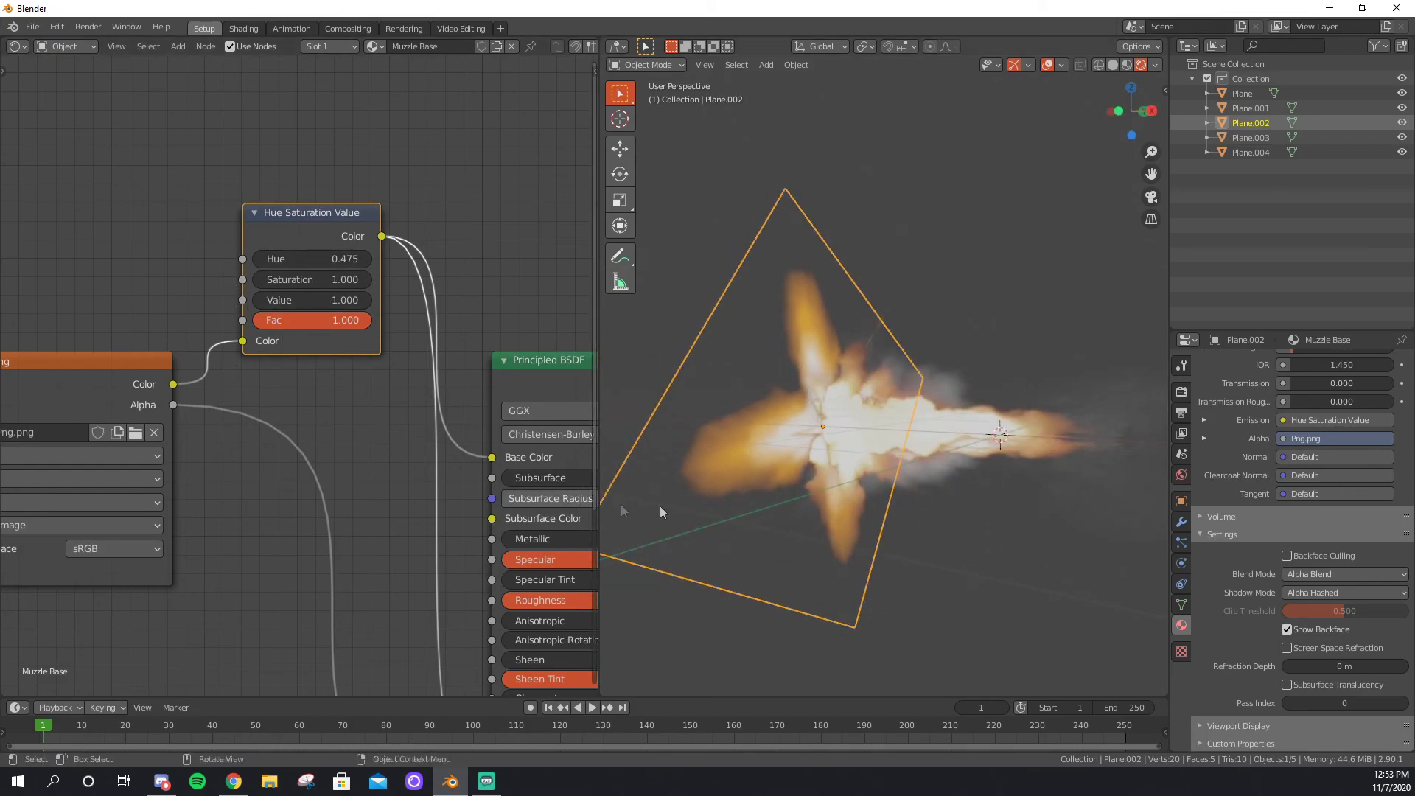
Select all five flash planes, join them with Ctrl+J into Plane.002, then deselect.
click(962, 440)
middle_drag(962, 440, 982, 508)
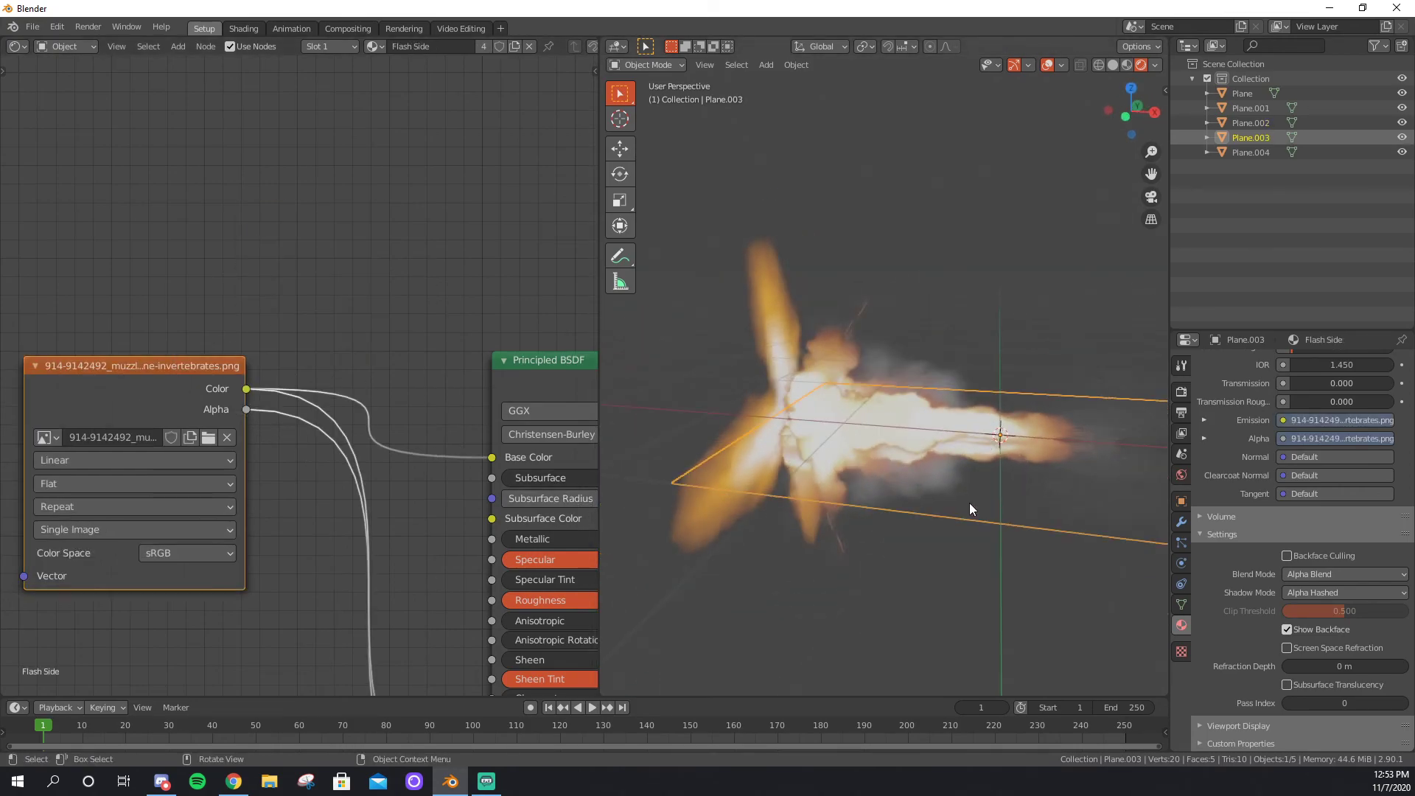
click(797, 370)
middle_drag(797, 370, 871, 439)
key(a)
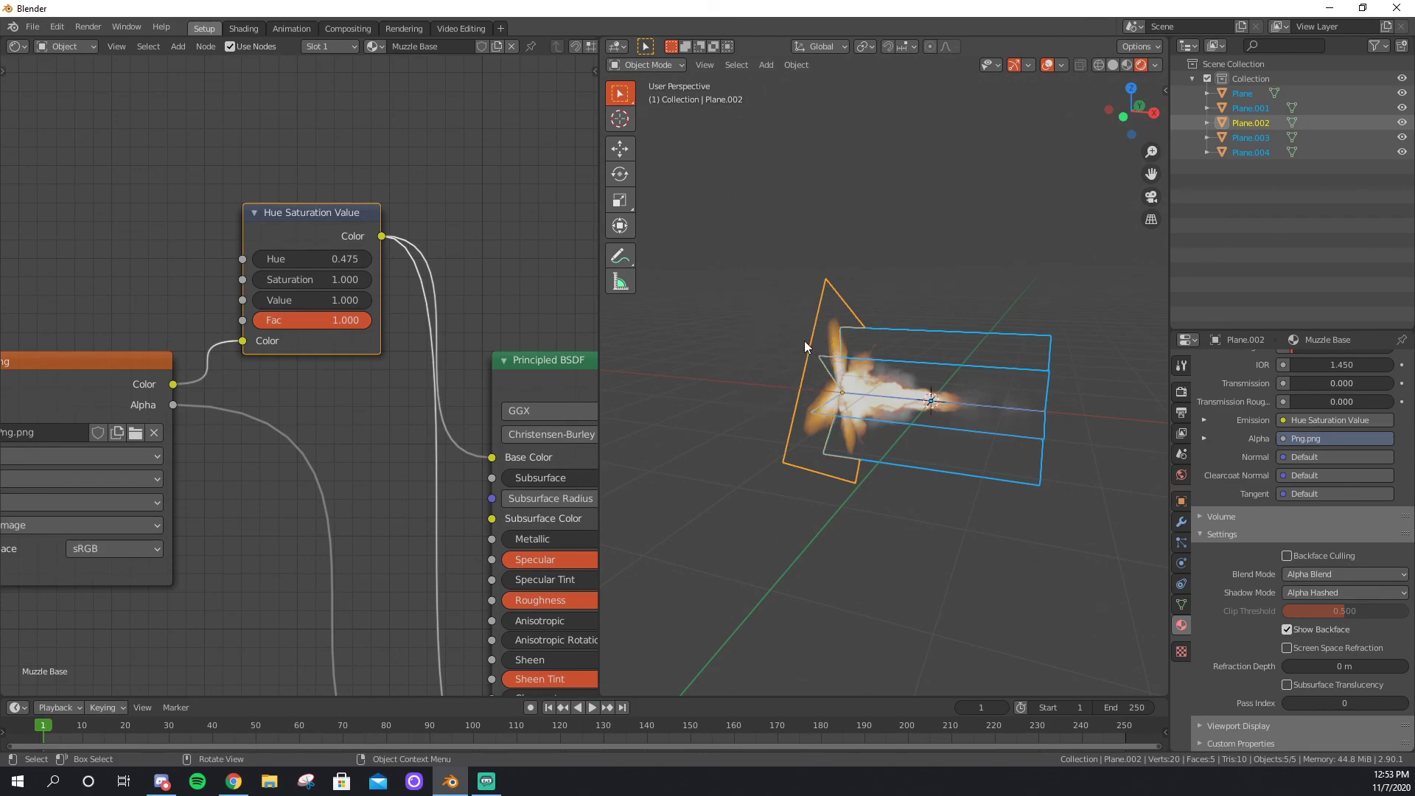
key(ctrl+j)
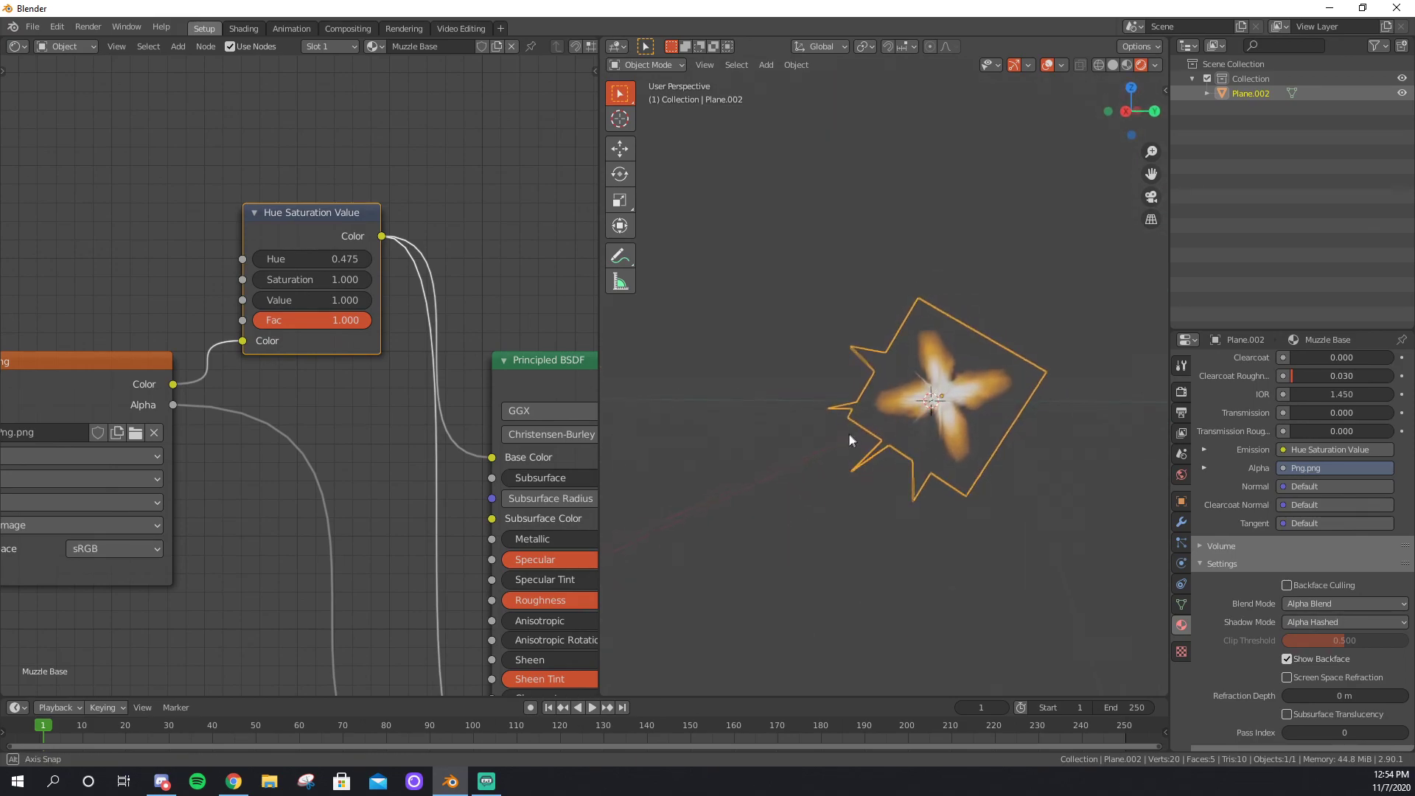
click(922, 552)
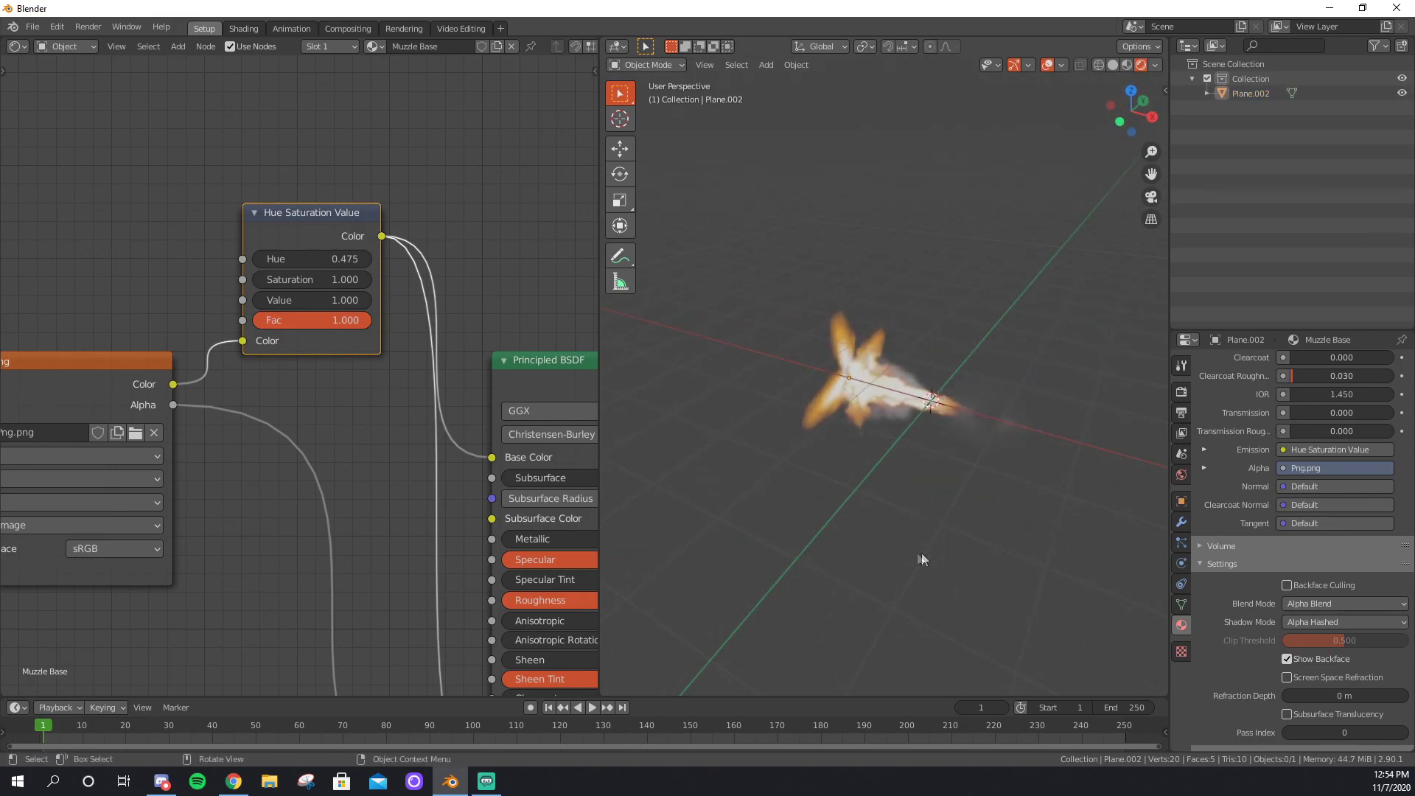